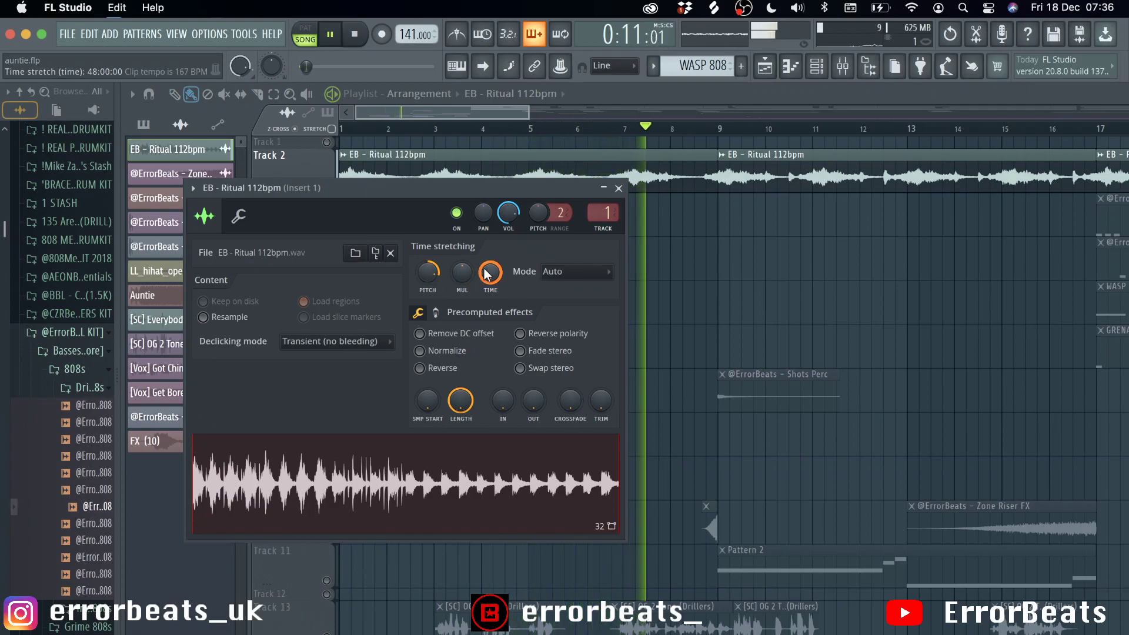
- Close the EB - Ritual 112bpm sample settings and listen through the soloed loop on Track 2 across the arrangement
{"action": "left_click", "coordinate": [618, 189]}
{"action": "scroll", "coordinate": [719, 235], "scroll_direction": "down", "scroll_amount": 2}
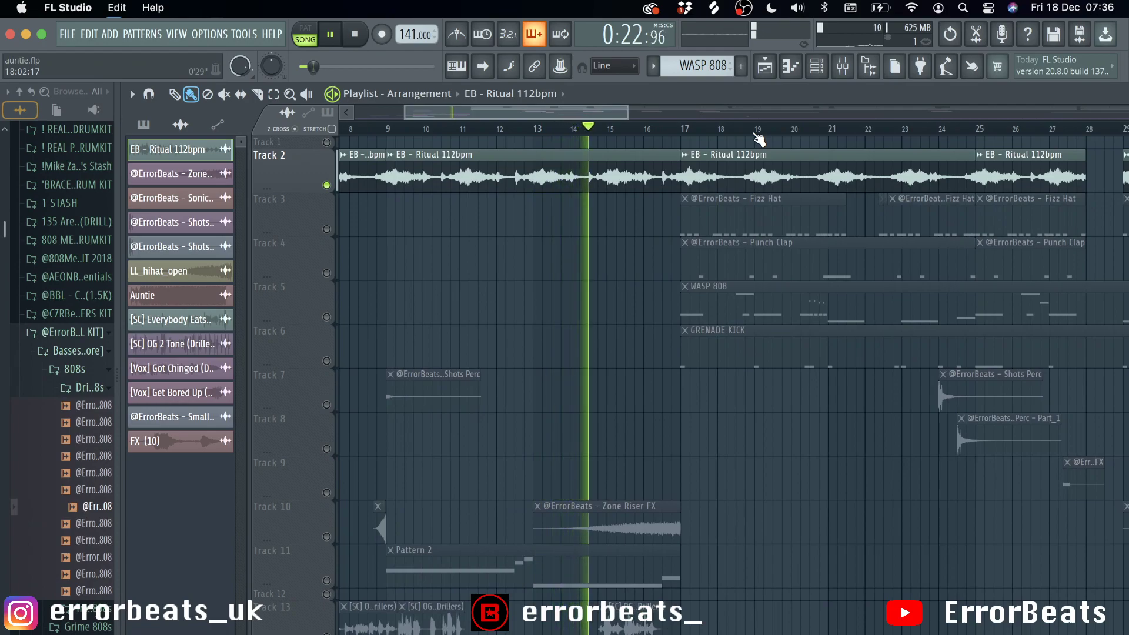
{"action": "scroll", "coordinate": [758, 139], "scroll_direction": "right", "scroll_amount": 6}
{"action": "scroll", "coordinate": [758, 140], "scroll_direction": "down", "scroll_amount": 3}
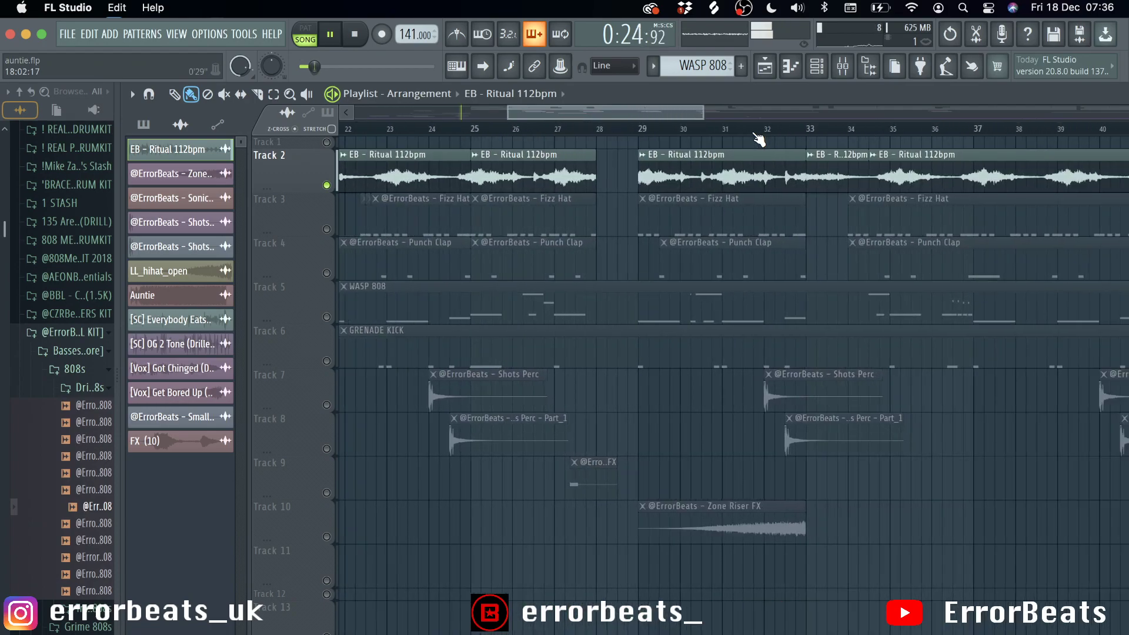
{"action": "left_click", "coordinate": [979, 131]}
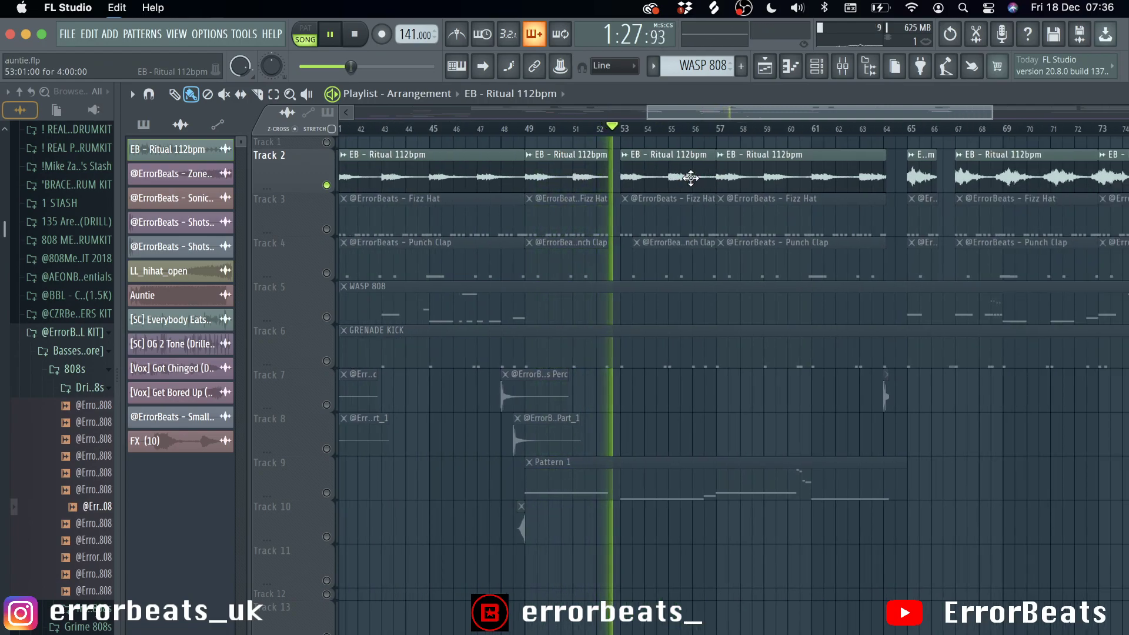
{"action": "scroll", "coordinate": [755, 153], "scroll_direction": "down", "scroll_amount": 3}
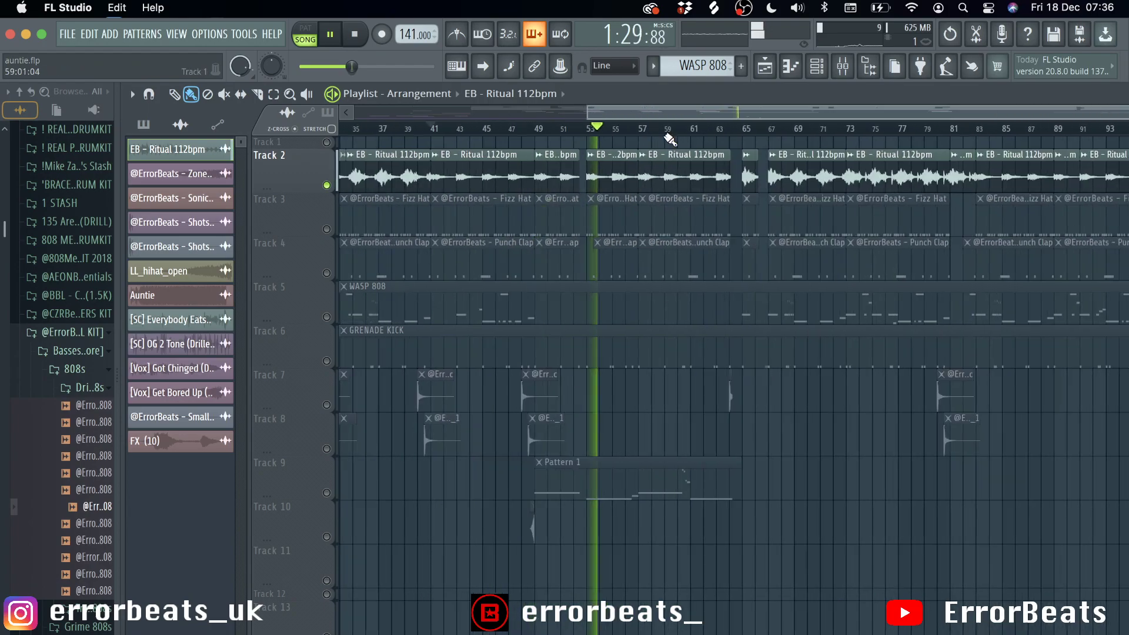
{"action": "scroll", "coordinate": [670, 140], "scroll_direction": "down", "scroll_amount": 3}
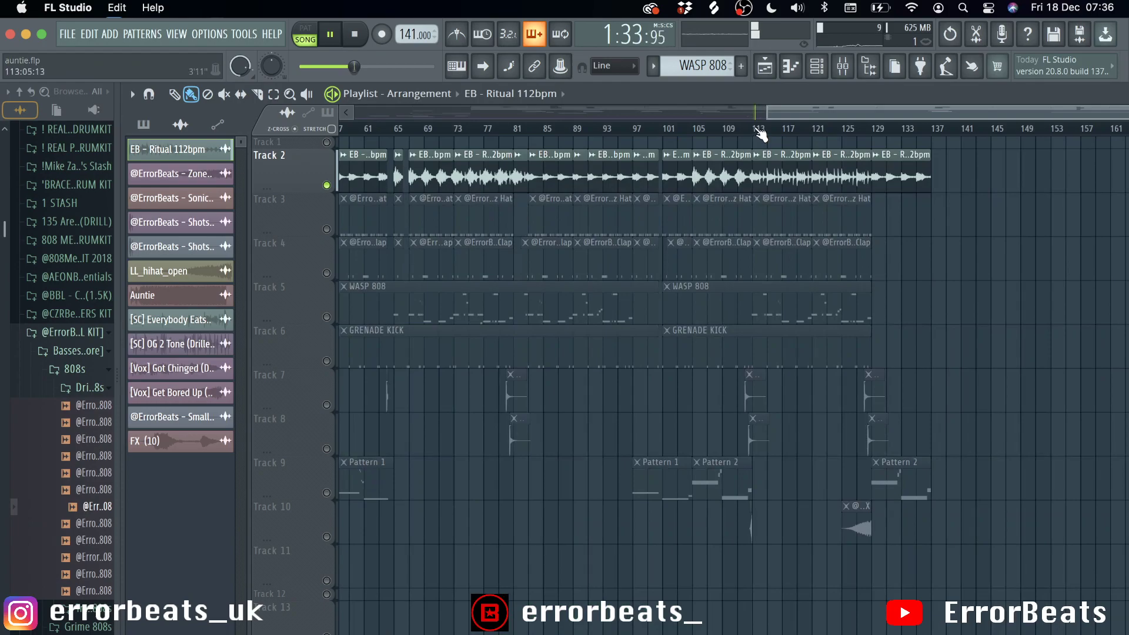
{"action": "scroll", "coordinate": [766, 152], "scroll_direction": "up", "scroll_amount": 5}
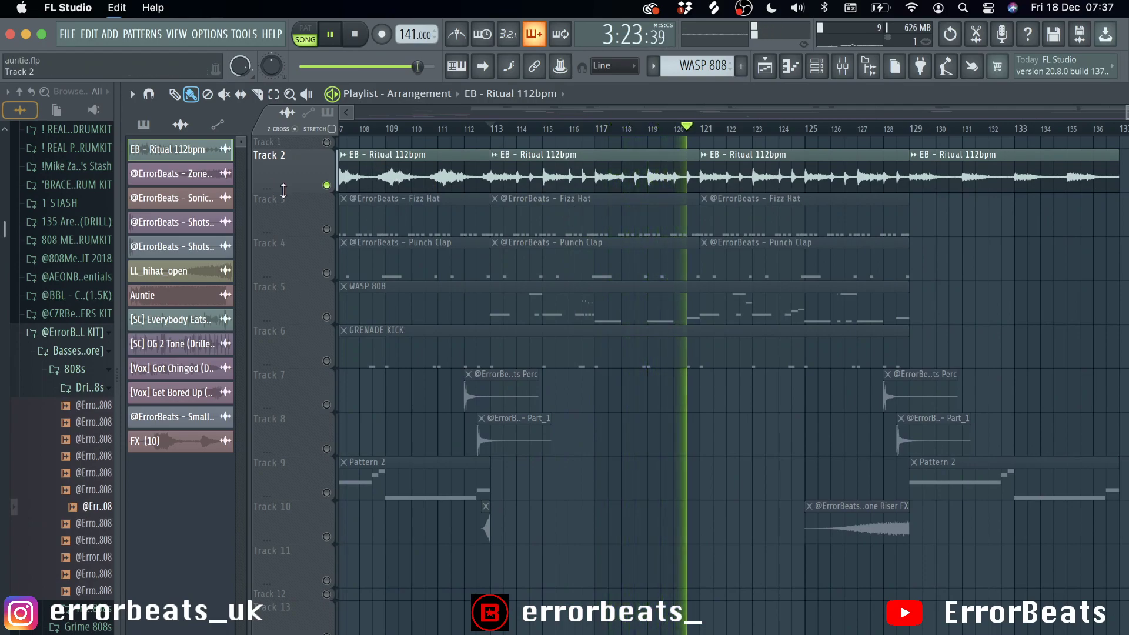
- Stop playback, unsolo Track 2 and solo the Fizz Hat clips on Track 3 instead
{"action": "key", "text": "space"}
{"action": "left_click", "coordinate": [327, 186], "text": "ctrl"}
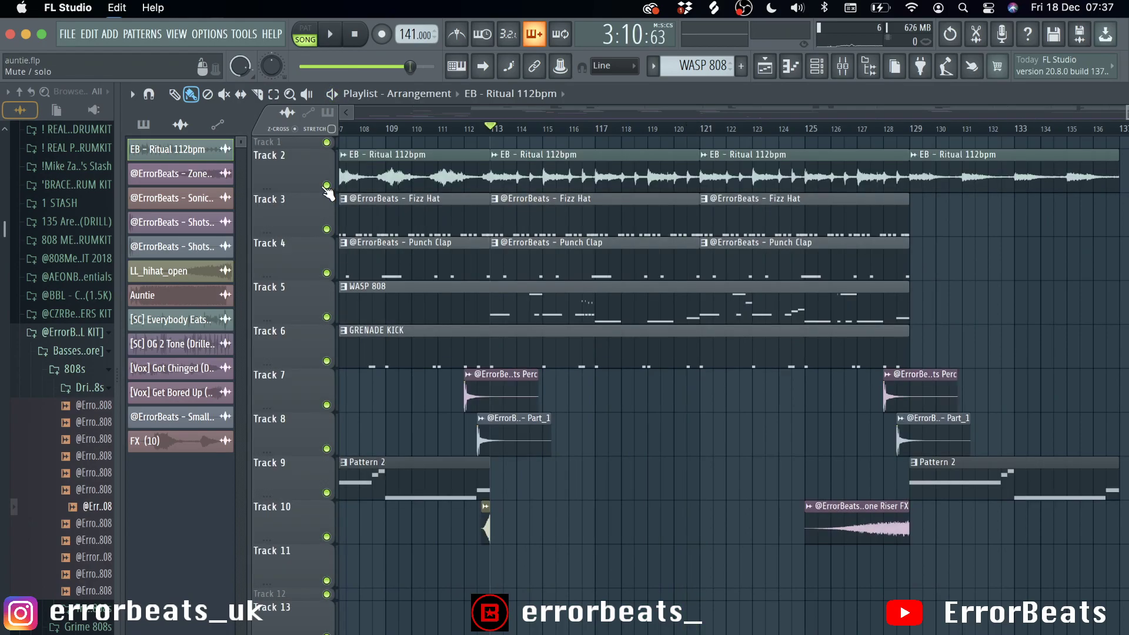
{"action": "scroll", "coordinate": [586, 264], "scroll_direction": "down", "scroll_amount": 5}
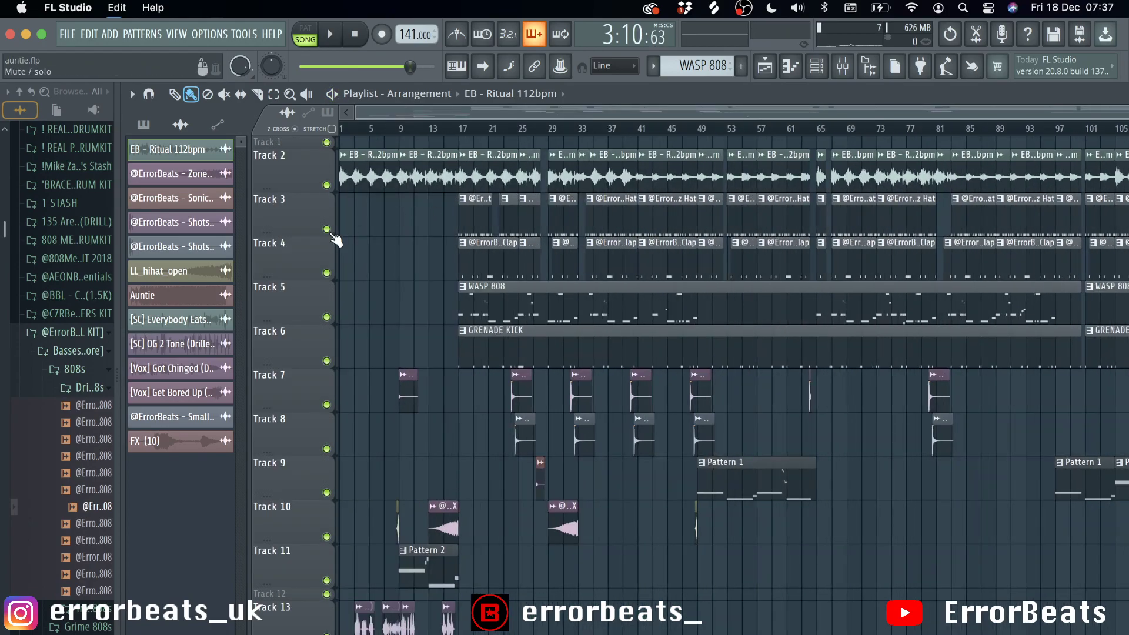
{"action": "left_click", "coordinate": [327, 229], "text": "ctrl"}
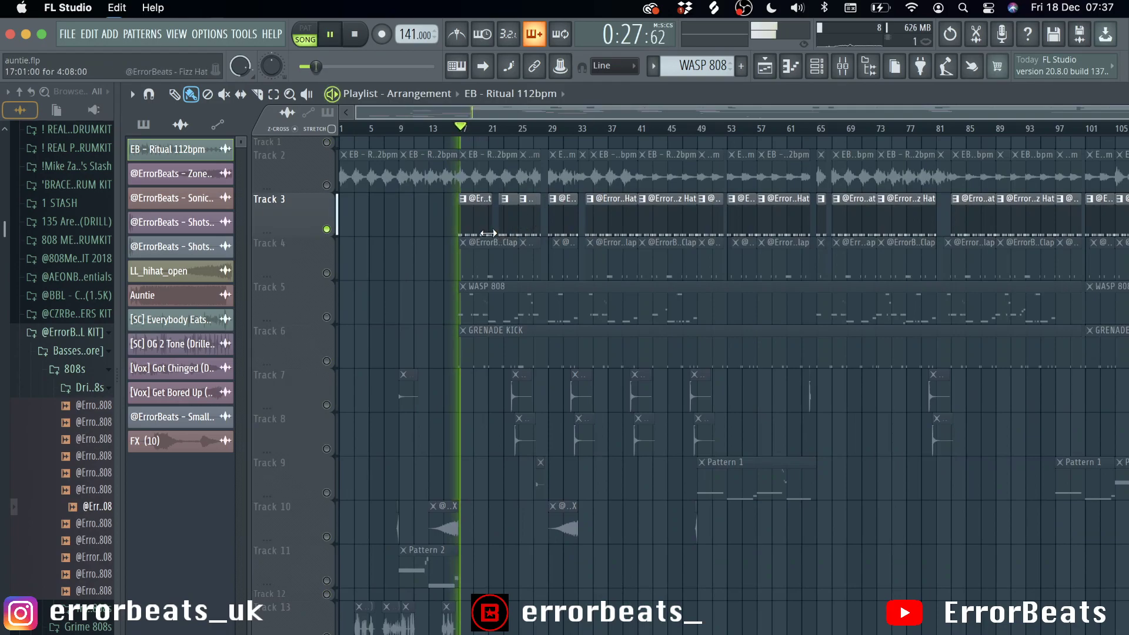
- Play the soloed hats from around bar 41 and open the Fizz Hat pattern in the piano roll
{"action": "left_click", "coordinate": [639, 130]}
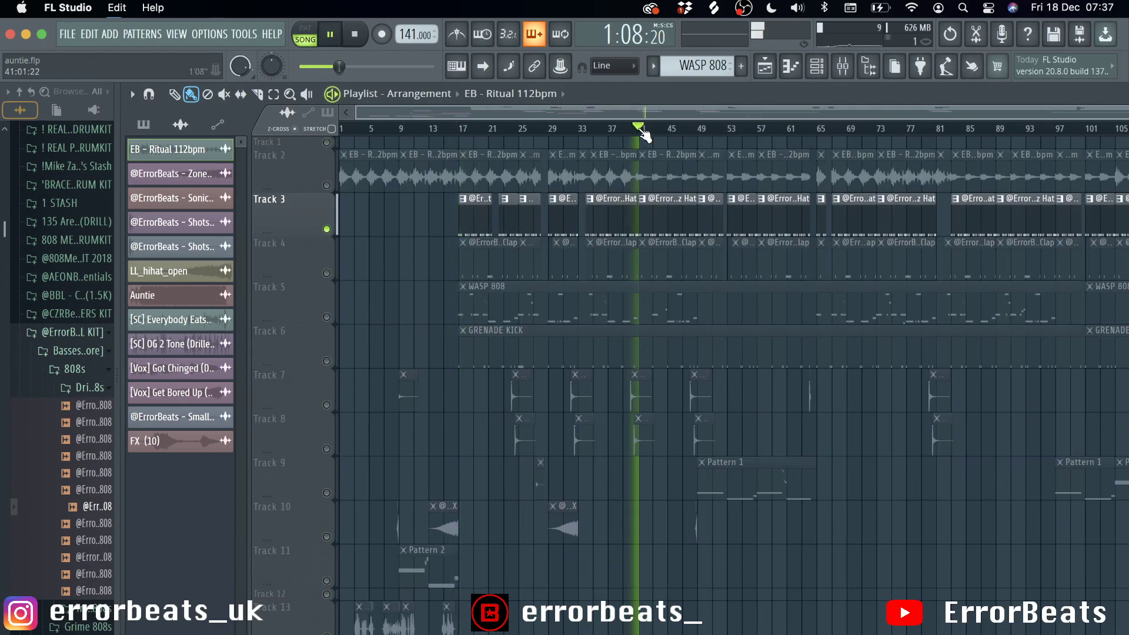
{"action": "left_click", "coordinate": [671, 220]}
{"action": "double_click", "coordinate": [676, 227]}
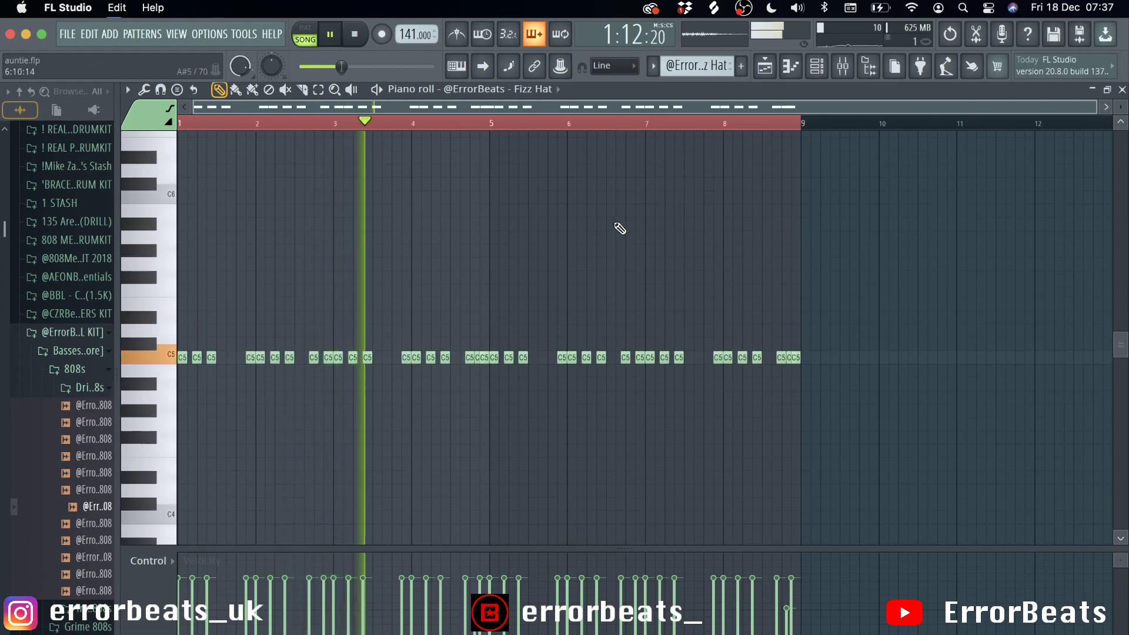
- Collapse the expanded DRUMKITS folder in the browser, then stop playback and close the Fizz Hat piano roll
{"action": "left_click", "coordinate": [81, 339]}
{"action": "left_click", "coordinate": [108, 396]}
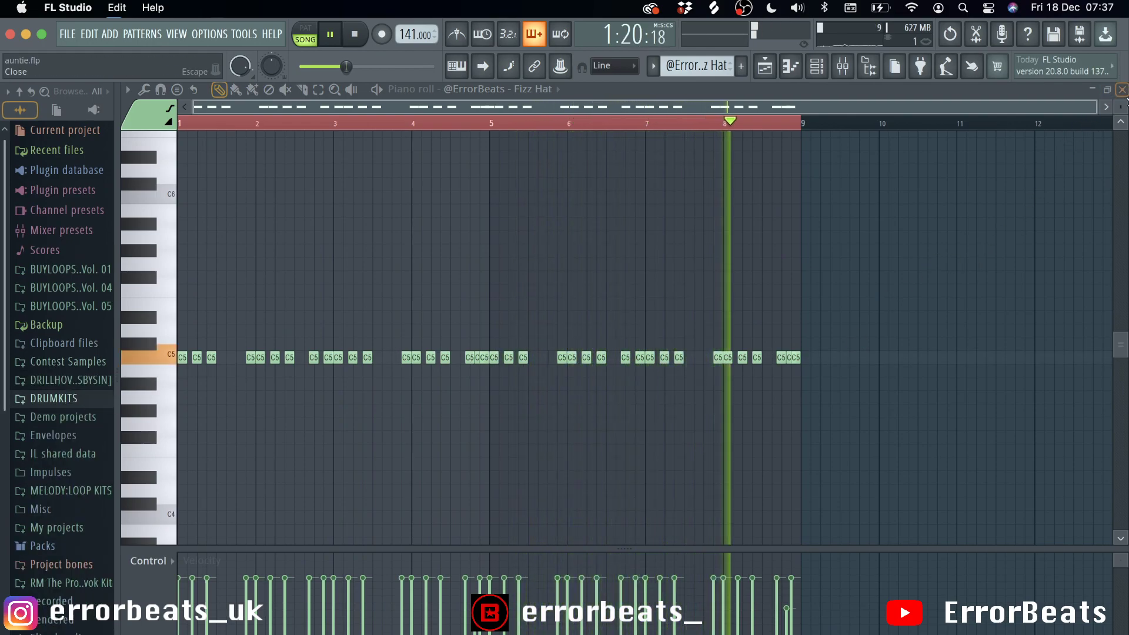
{"action": "key", "text": "space"}
{"action": "left_click", "coordinate": [1122, 89]}
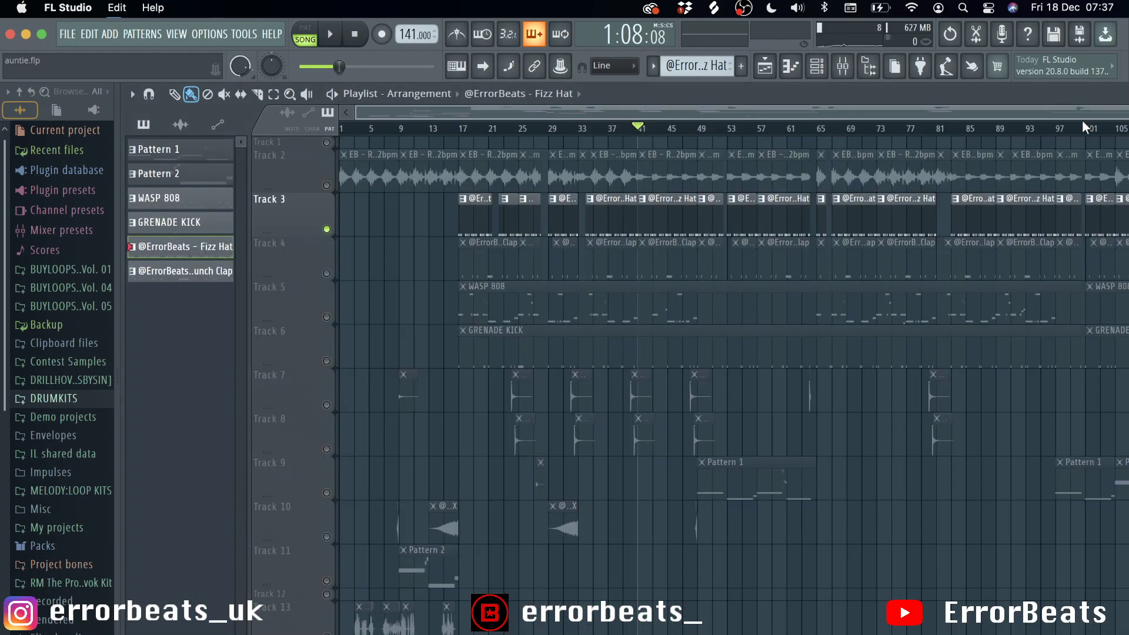
- Unsolo Track 3 and solo the Punch Clap clips on Track 4 instead
{"action": "right_click", "coordinate": [325, 228]}
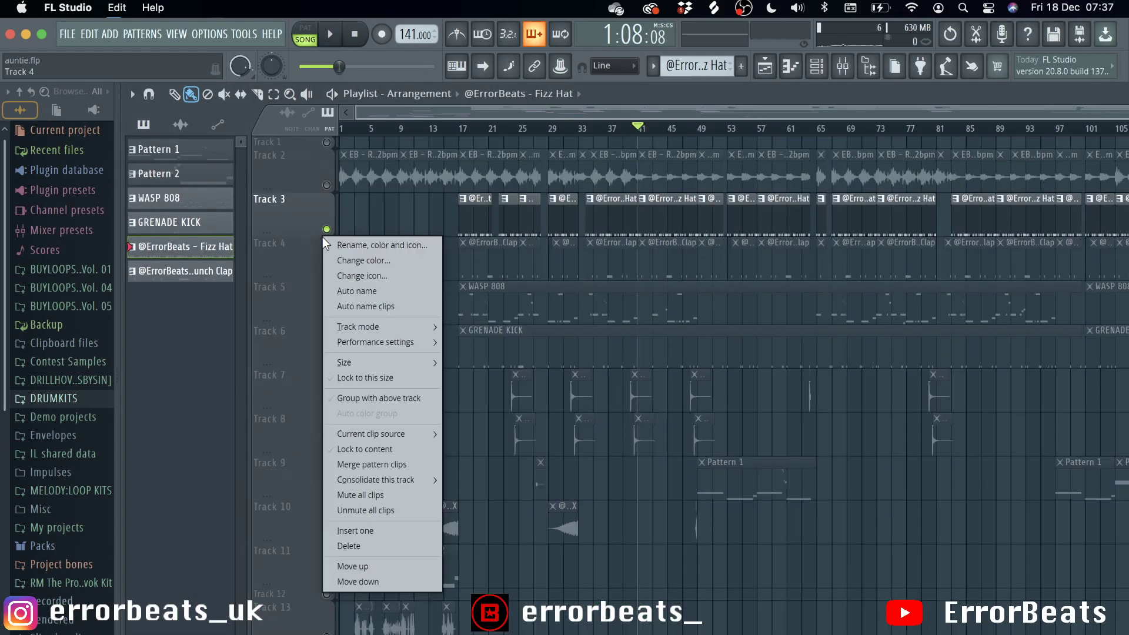
{"action": "left_click", "coordinate": [319, 224]}
{"action": "left_click", "coordinate": [326, 230], "text": "ctrl"}
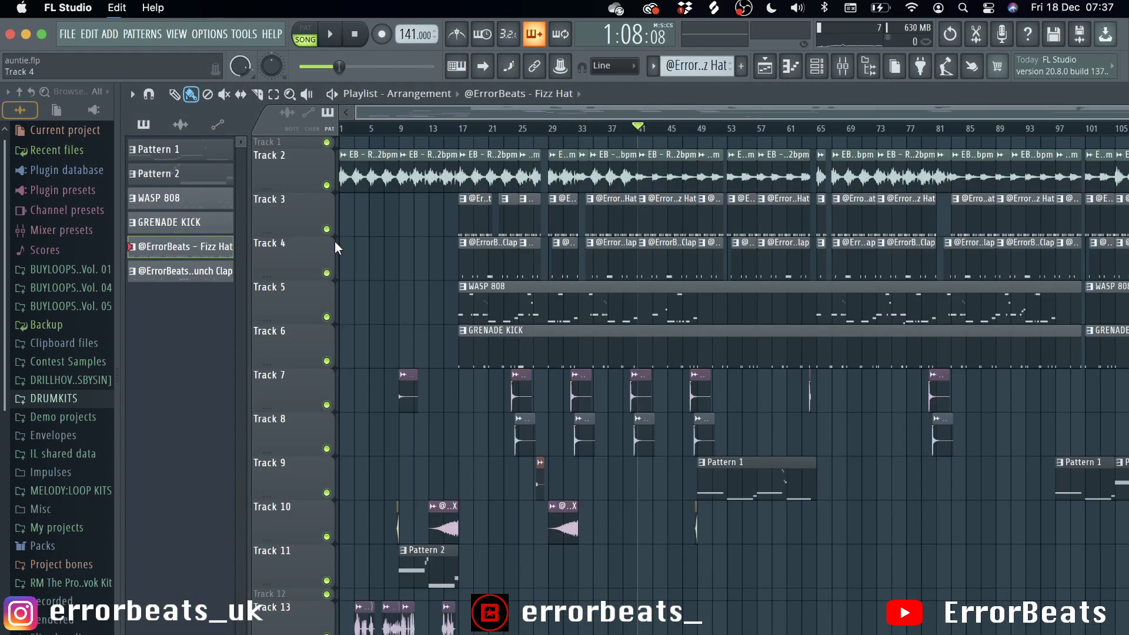
{"action": "left_click", "coordinate": [326, 273], "text": "ctrl"}
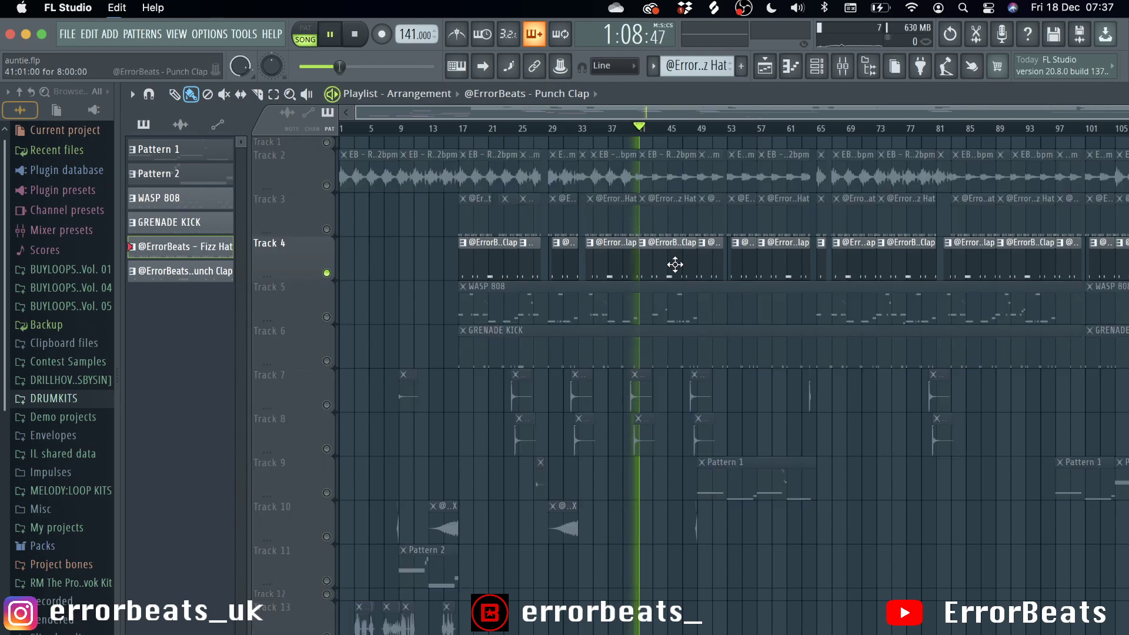
- In the Punch Clap pattern, shorten the long C#5 note just before bar 5 to match the other claps
{"action": "double_click", "coordinate": [675, 265]}
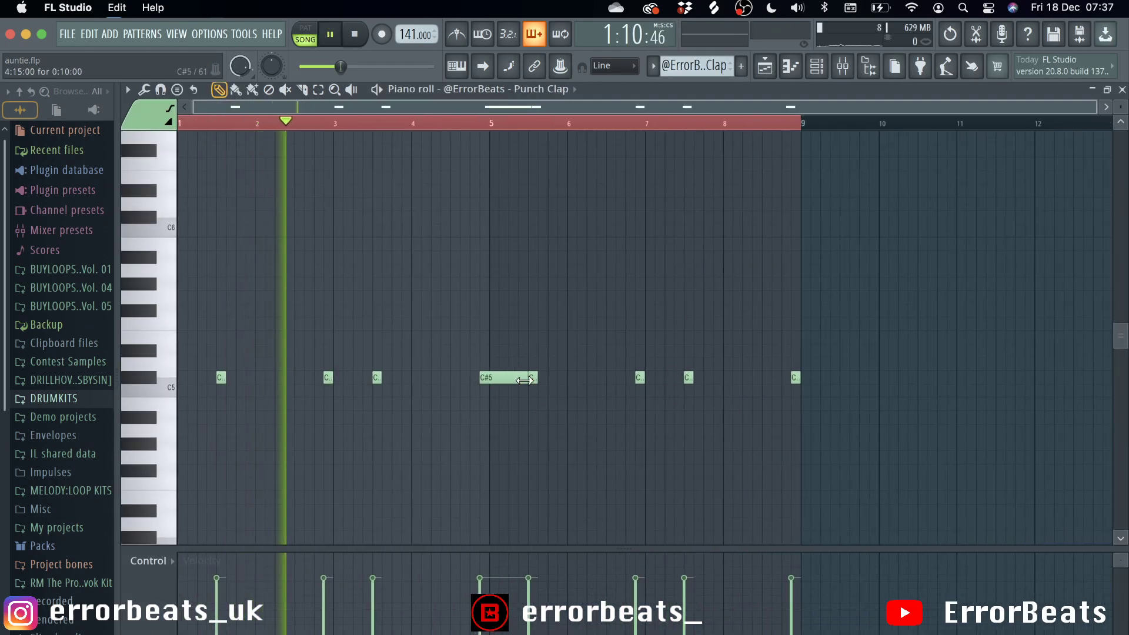
{"action": "left_click_drag", "start_coordinate": [524, 380], "coordinate": [482, 376]}
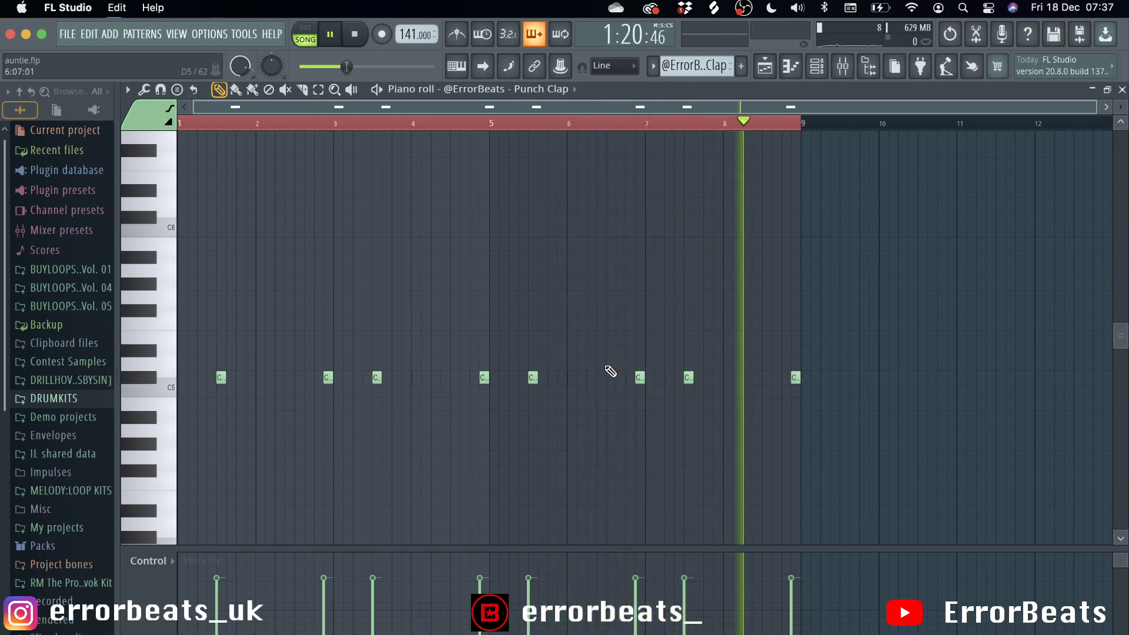
{"action": "left_click", "coordinate": [1122, 90]}
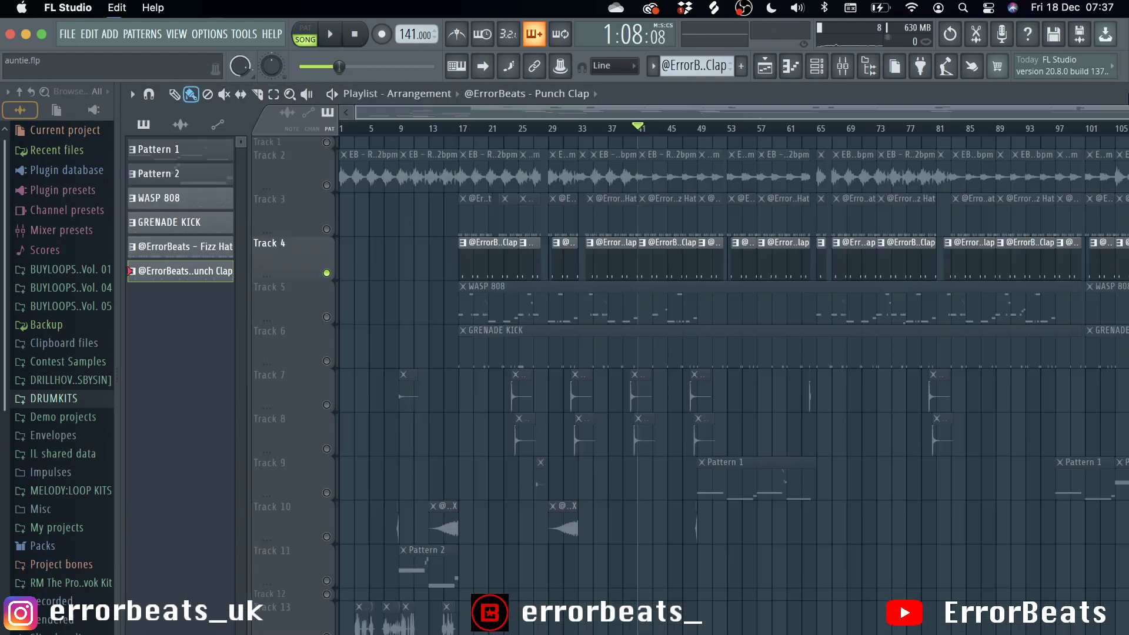
- Switch the solo from Track 4 to Track 5 and open the WASP 808 pattern in the piano roll
{"action": "right_click", "coordinate": [327, 273]}
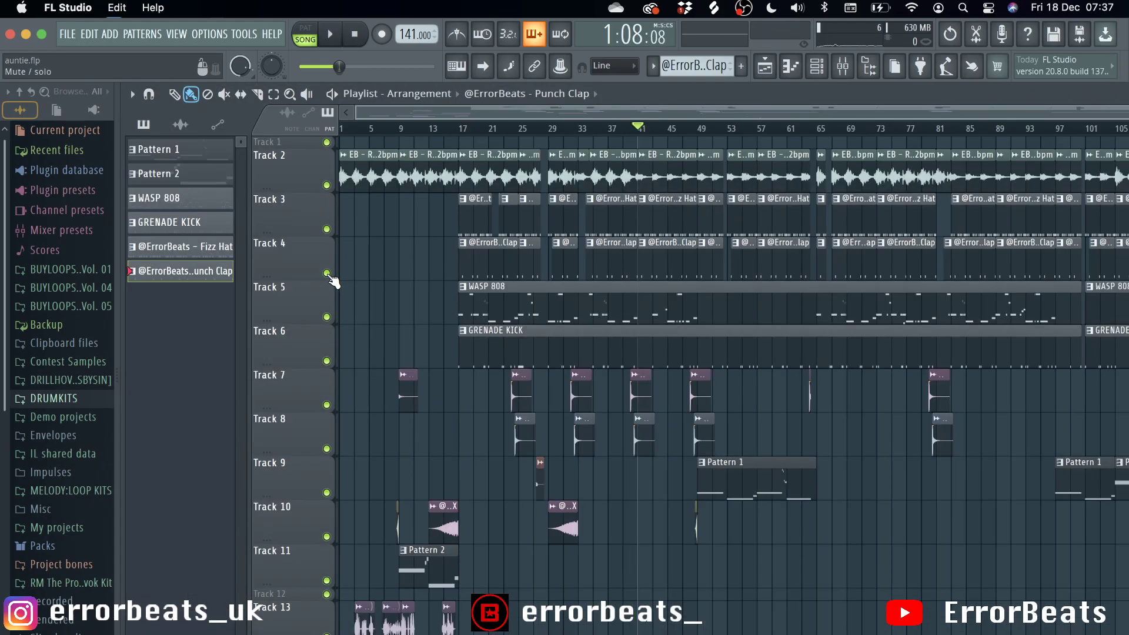
{"action": "right_click", "coordinate": [327, 318]}
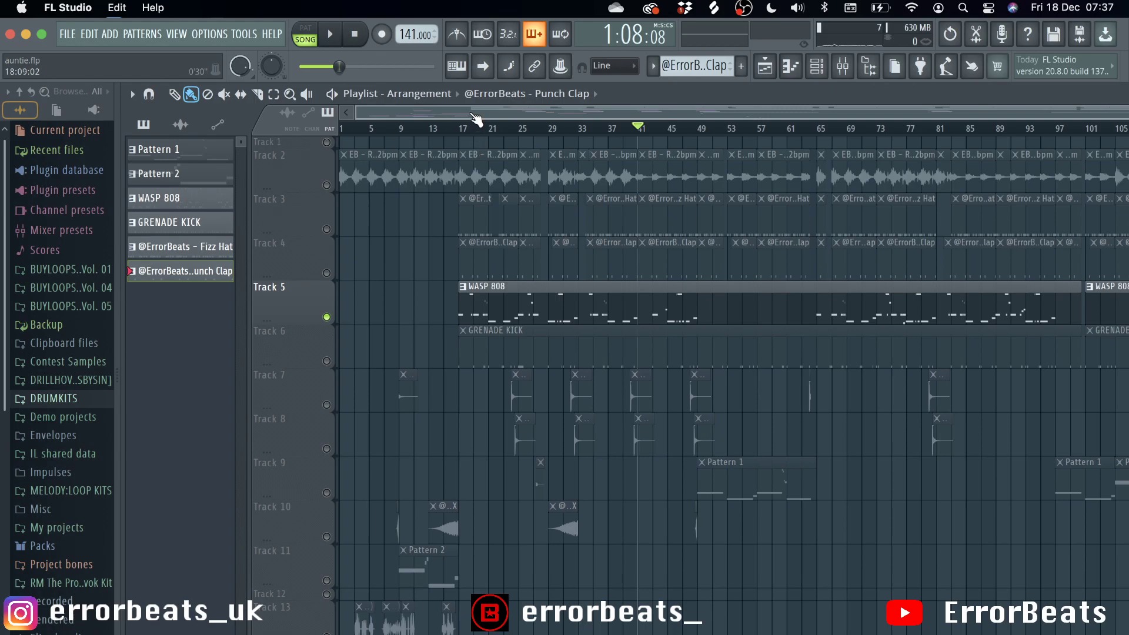
{"action": "double_click", "coordinate": [511, 320]}
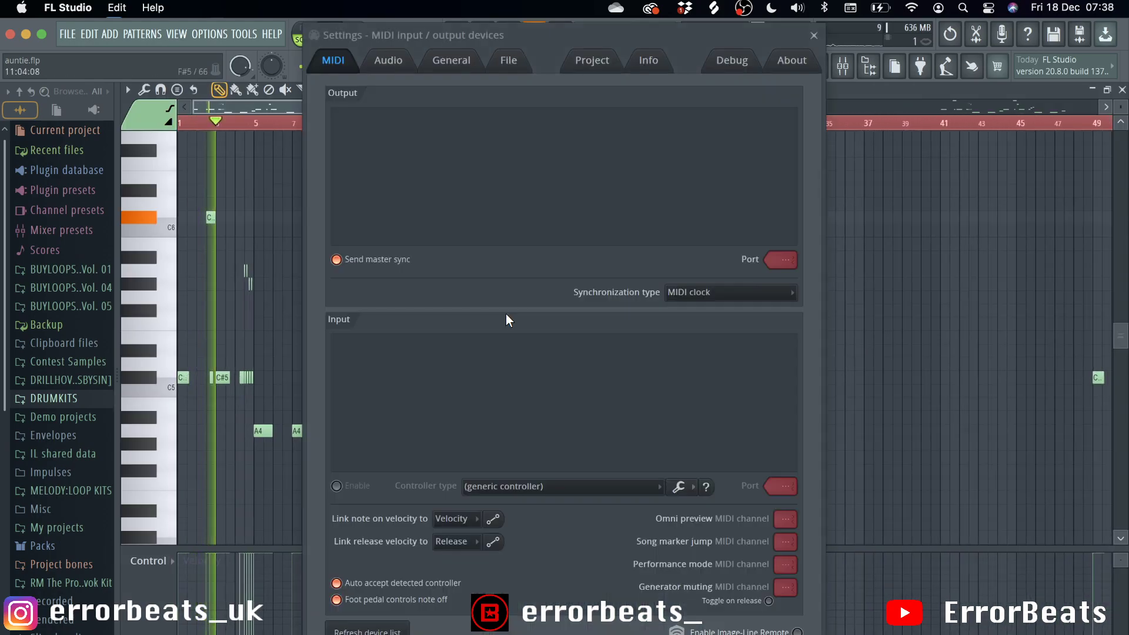
- Examine the Fruity parametric EQ 2 curve on mixer Insert 2, then close the plugin and the mixer
{"action": "key", "text": "F9"}
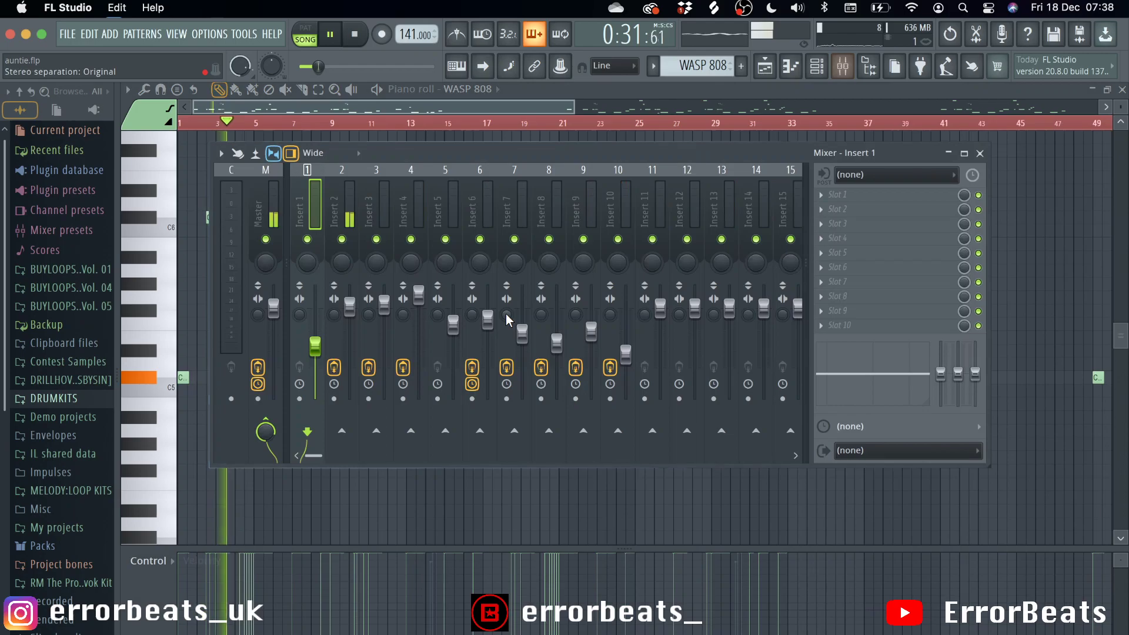
{"action": "left_click", "coordinate": [353, 190]}
{"action": "left_click", "coordinate": [925, 210]}
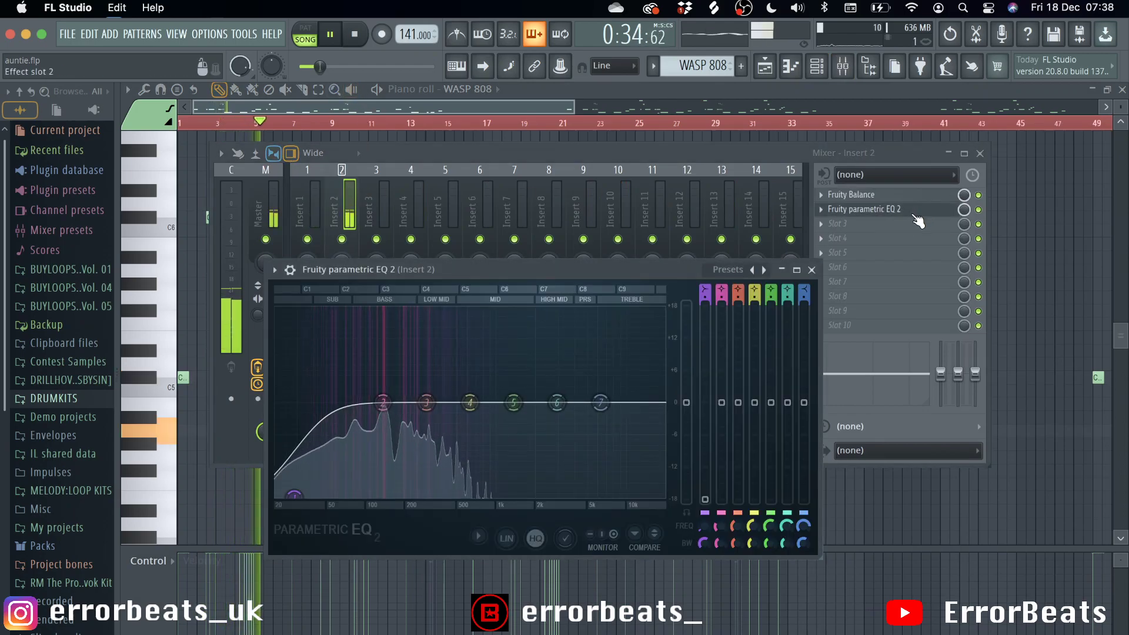
{"action": "left_click", "coordinate": [812, 270]}
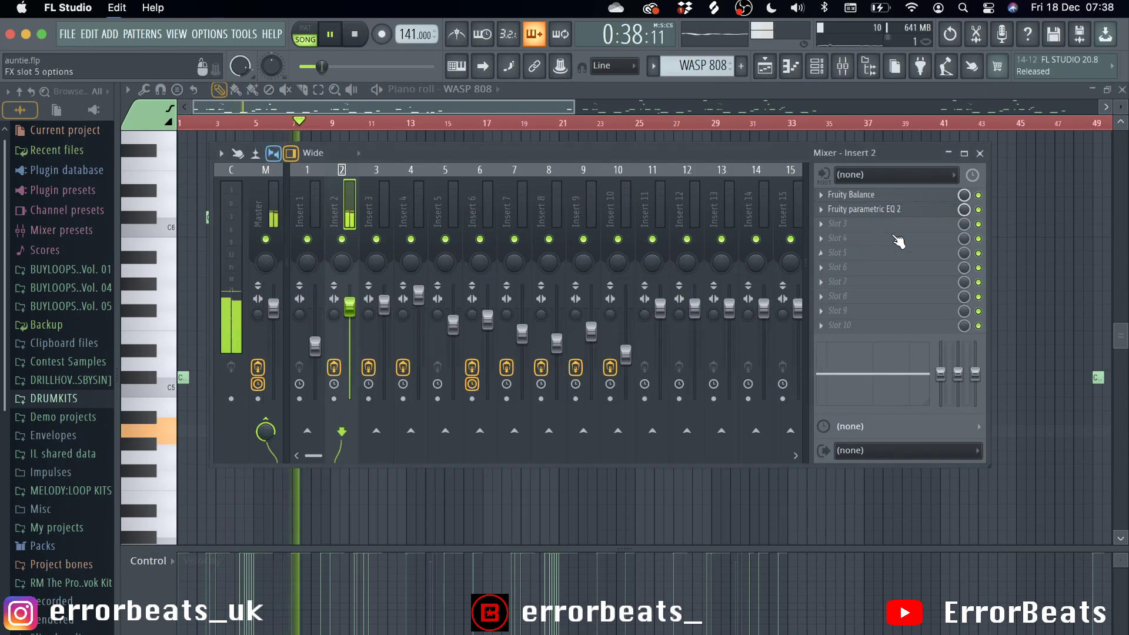
{"action": "left_click", "coordinate": [980, 153]}
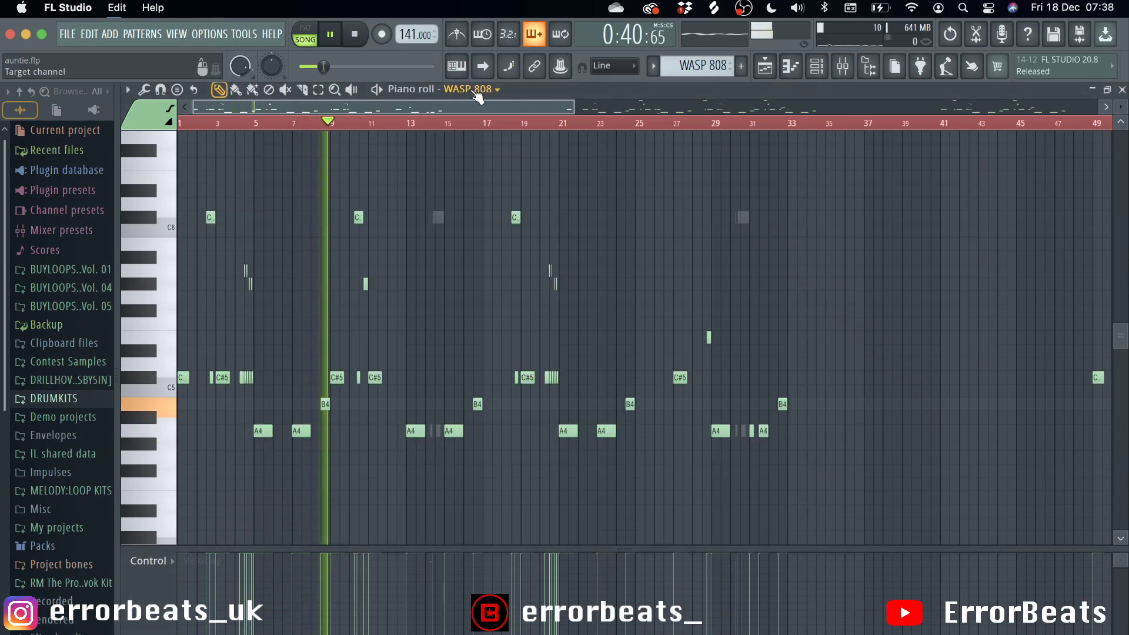
{"action": "scroll", "coordinate": [449, 247], "scroll_direction": "up", "scroll_amount": 6}
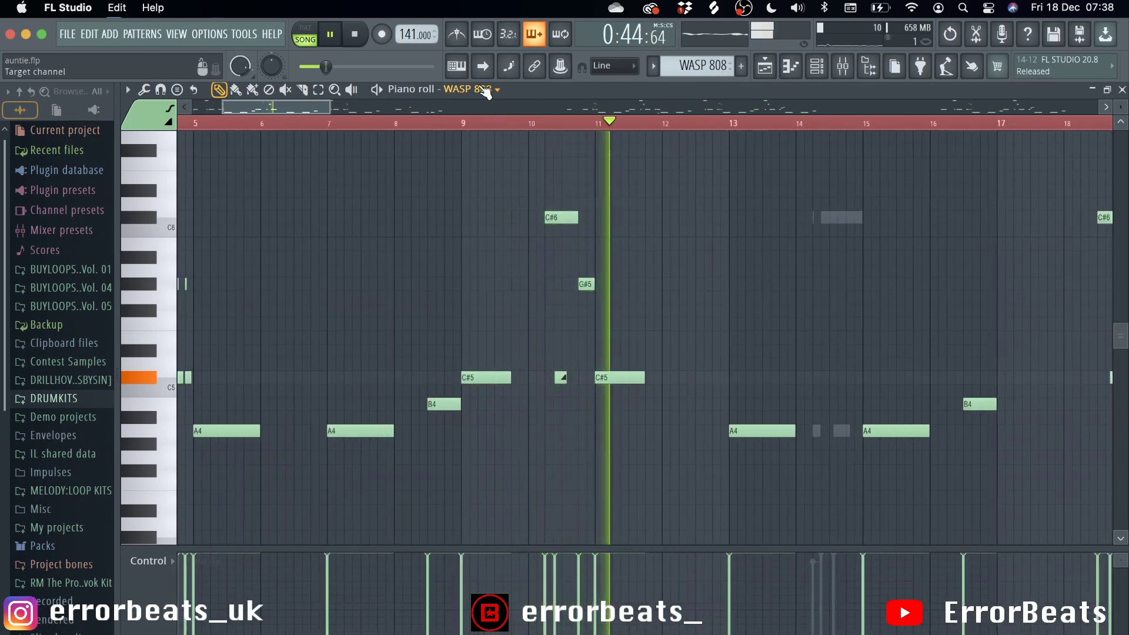
{"action": "left_click", "coordinate": [485, 90]}
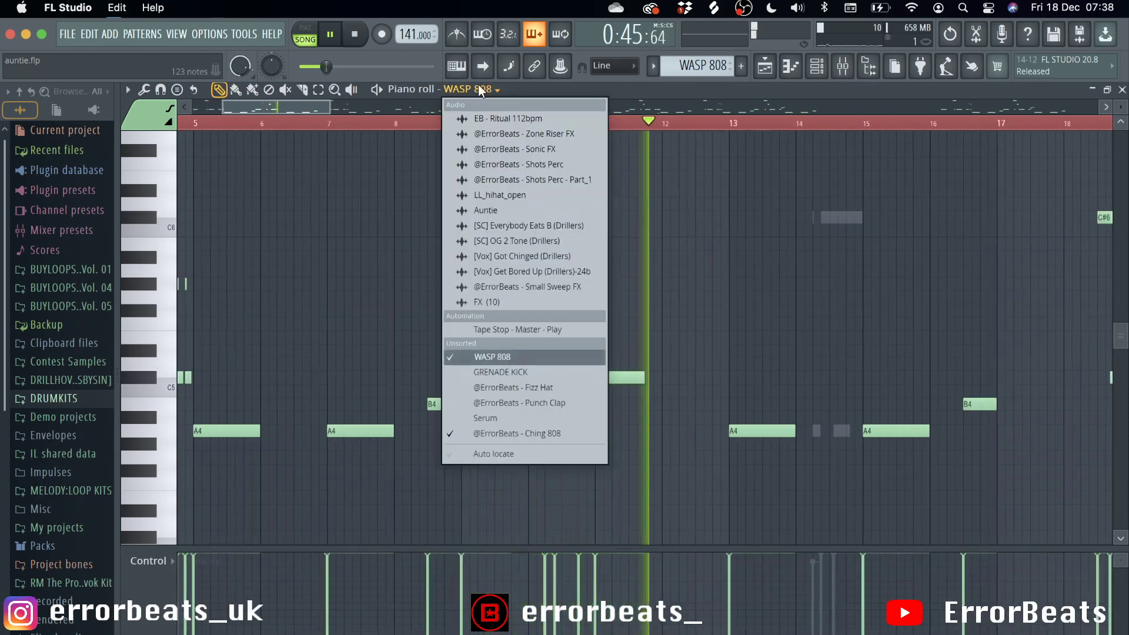
{"action": "left_click", "coordinate": [544, 436]}
{"action": "scroll", "coordinate": [912, 403], "scroll_direction": "up", "scroll_amount": 3}
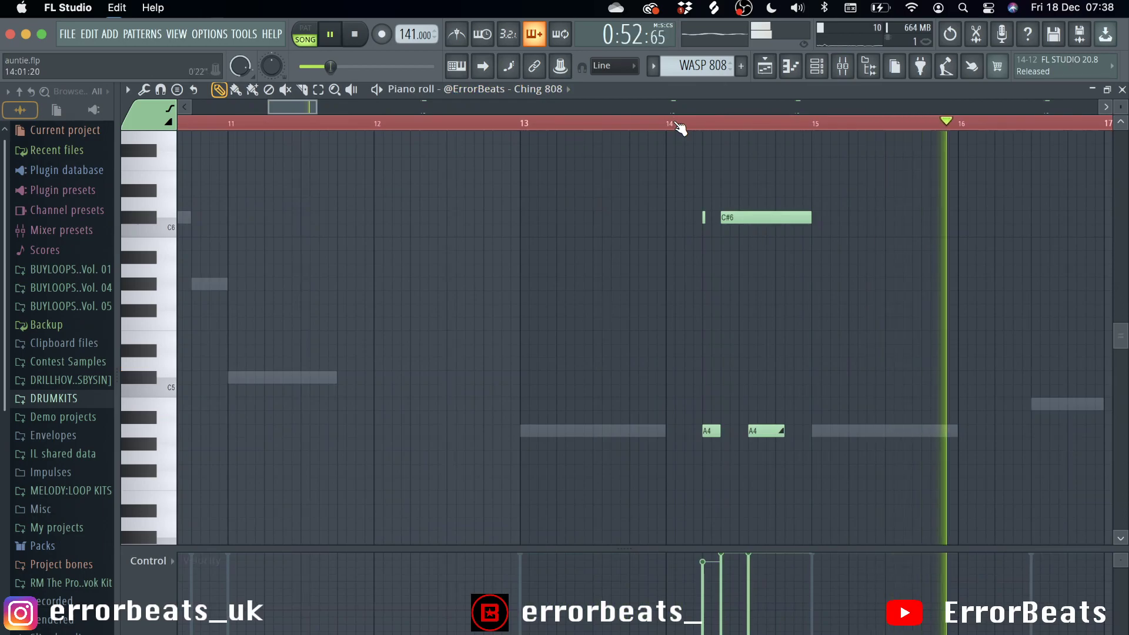
{"action": "key", "text": "F9"}
{"action": "left_click", "coordinate": [674, 124]}
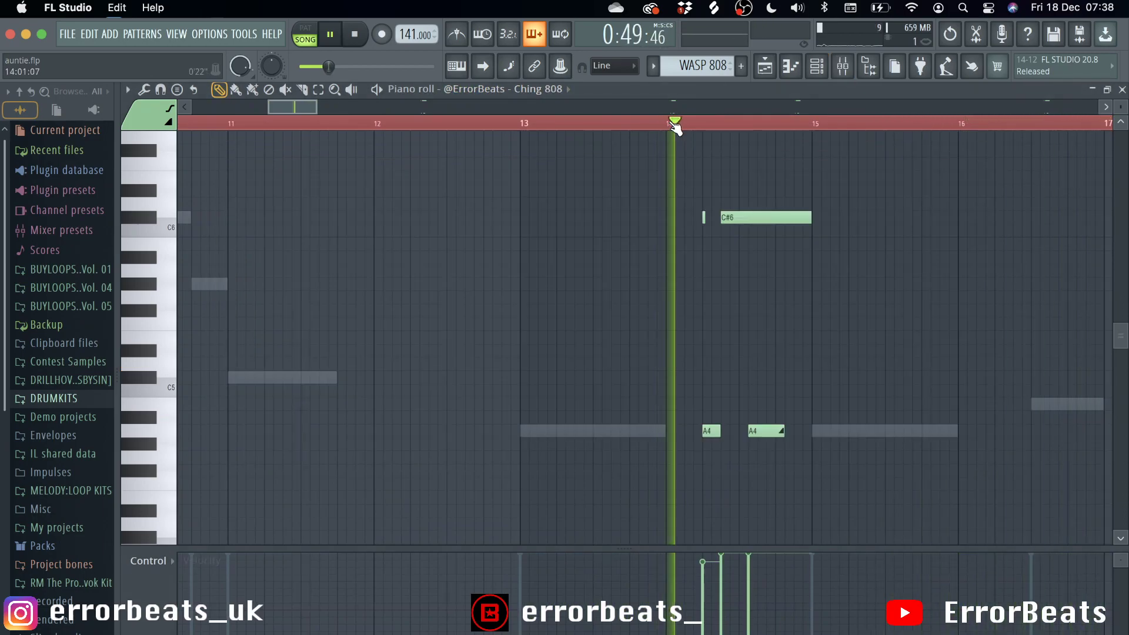
- On mixer Insert 8, examine the last Fruity parametric EQ 2, the Wider plugin and Fruity Fast Dist, closing each one
{"action": "key", "text": "F9"}
{"action": "left_click", "coordinate": [547, 209]}
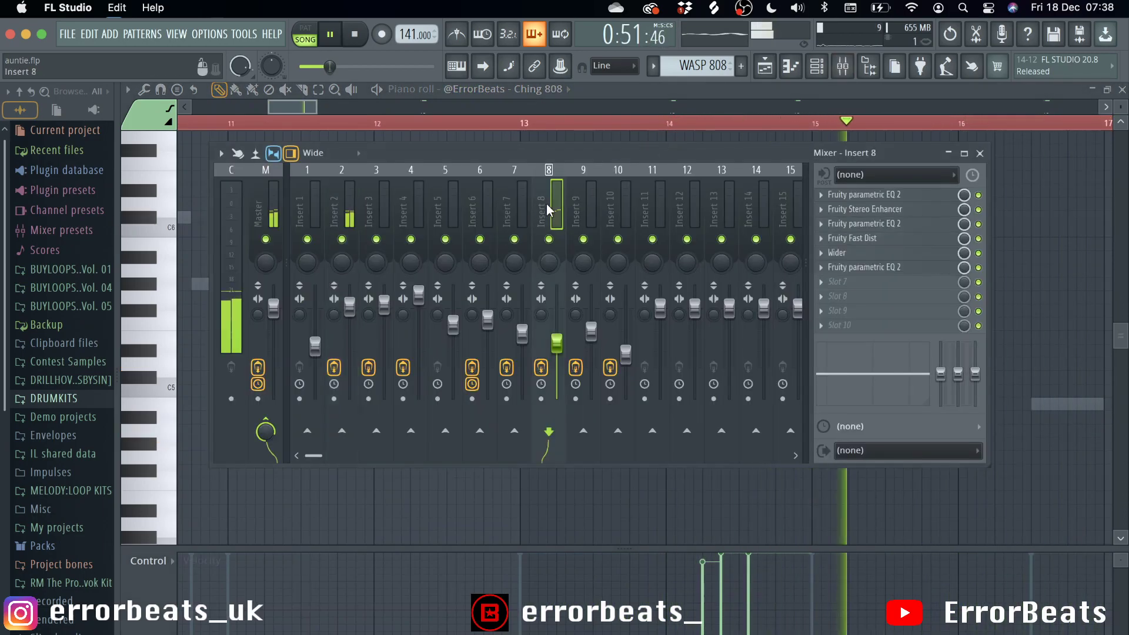
{"action": "left_click", "coordinate": [886, 268]}
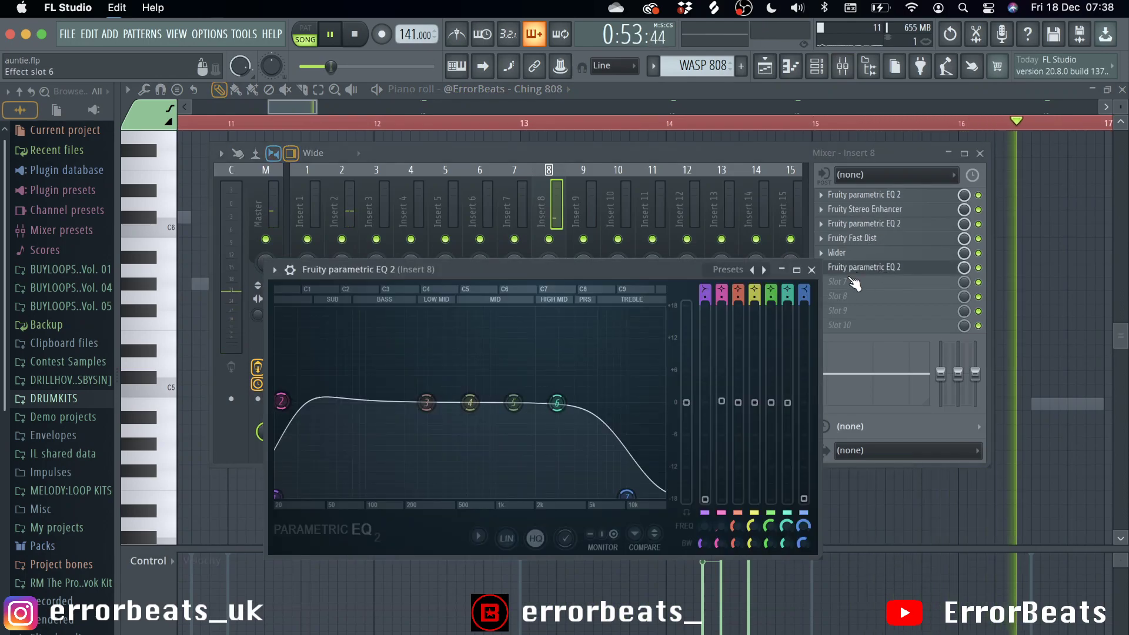
{"action": "left_click", "coordinate": [836, 268]}
{"action": "left_click", "coordinate": [838, 255]}
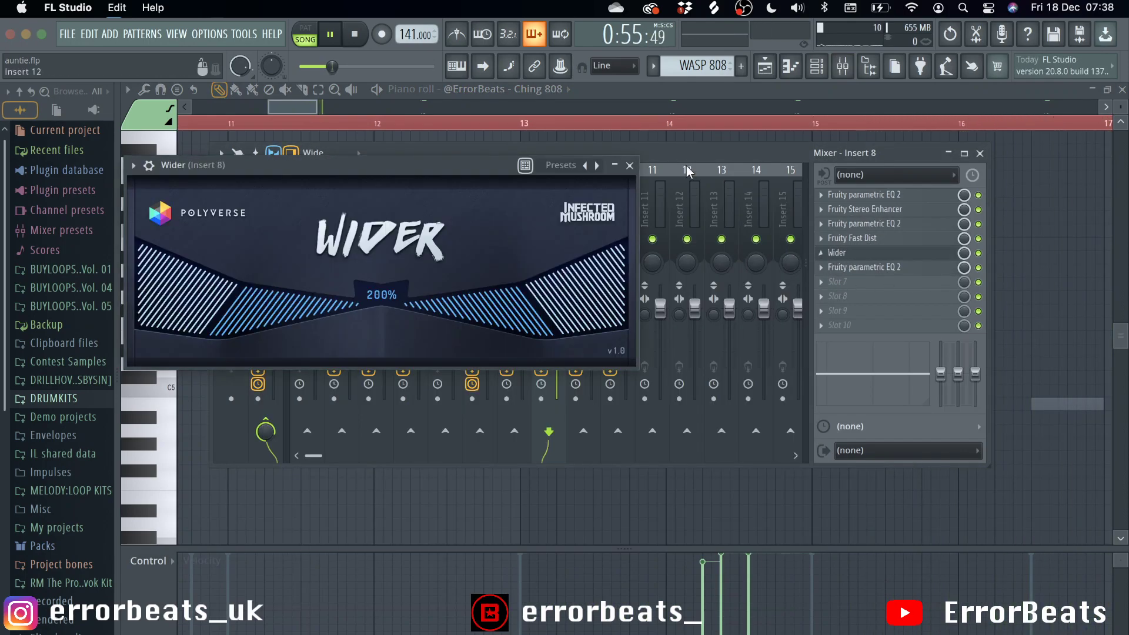
{"action": "left_click", "coordinate": [631, 166]}
{"action": "left_click", "coordinate": [880, 241]}
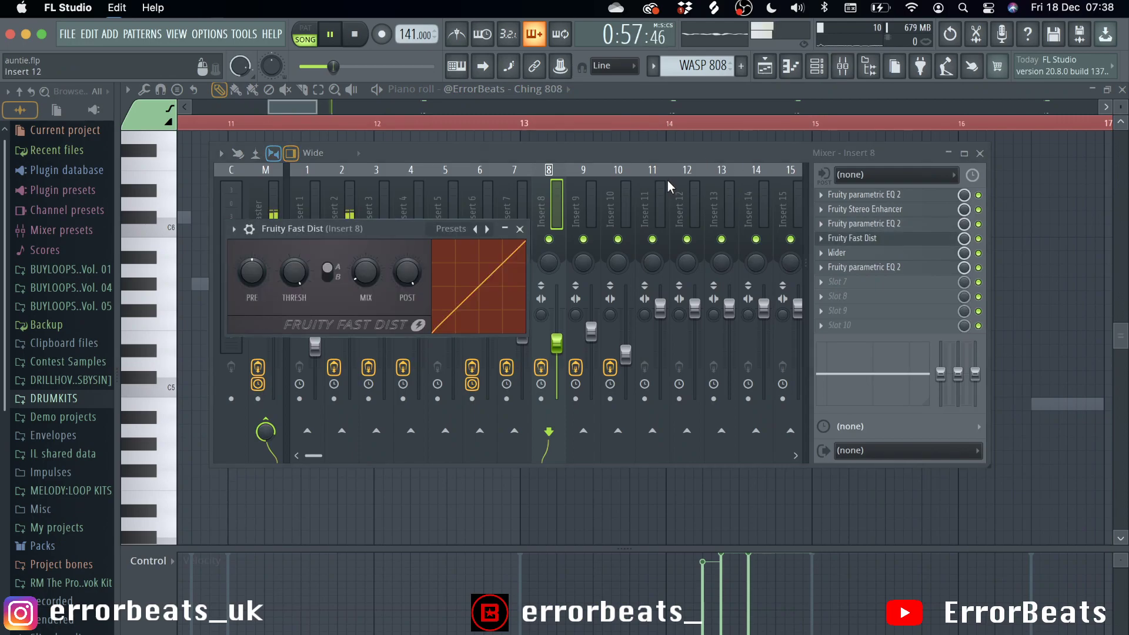
{"action": "left_click", "coordinate": [520, 229]}
- Examine the third-slot EQ, Fruity Stereo Enhancer and first-slot EQ on Insert 8, and close the mixer
{"action": "left_click", "coordinate": [866, 226]}
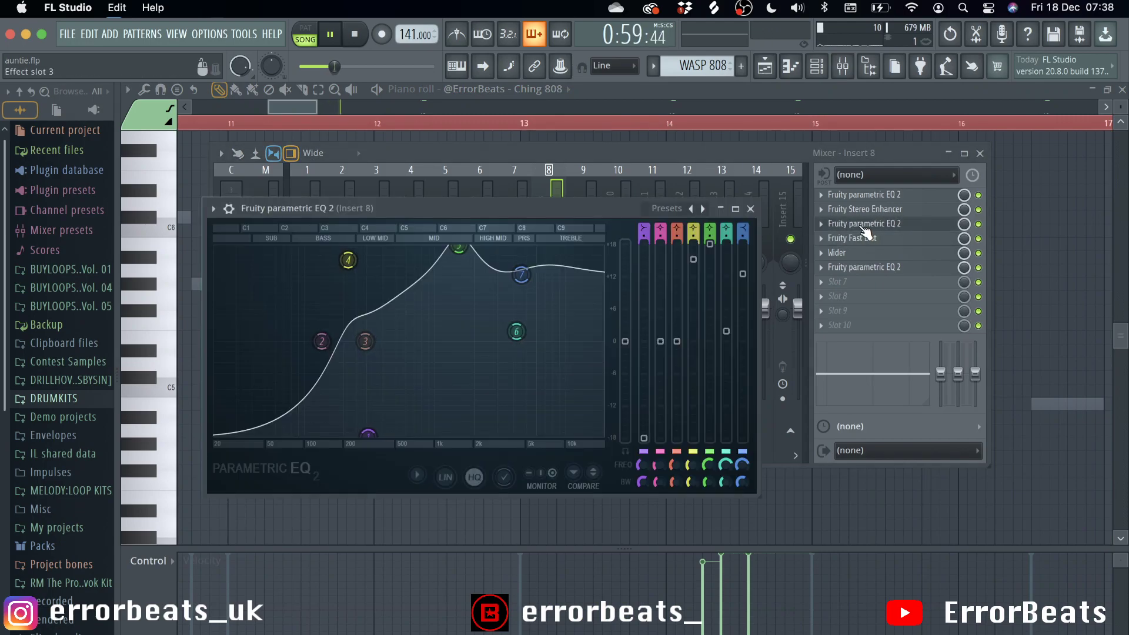
{"action": "left_click", "coordinate": [751, 210]}
{"action": "left_click", "coordinate": [910, 211]}
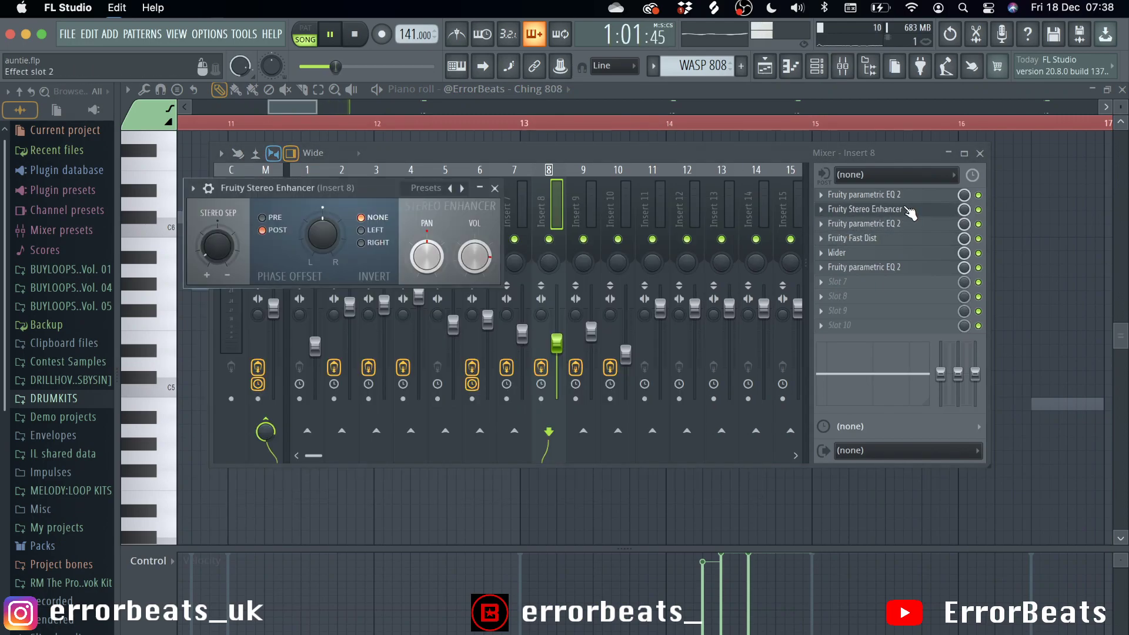
{"action": "left_click", "coordinate": [495, 188]}
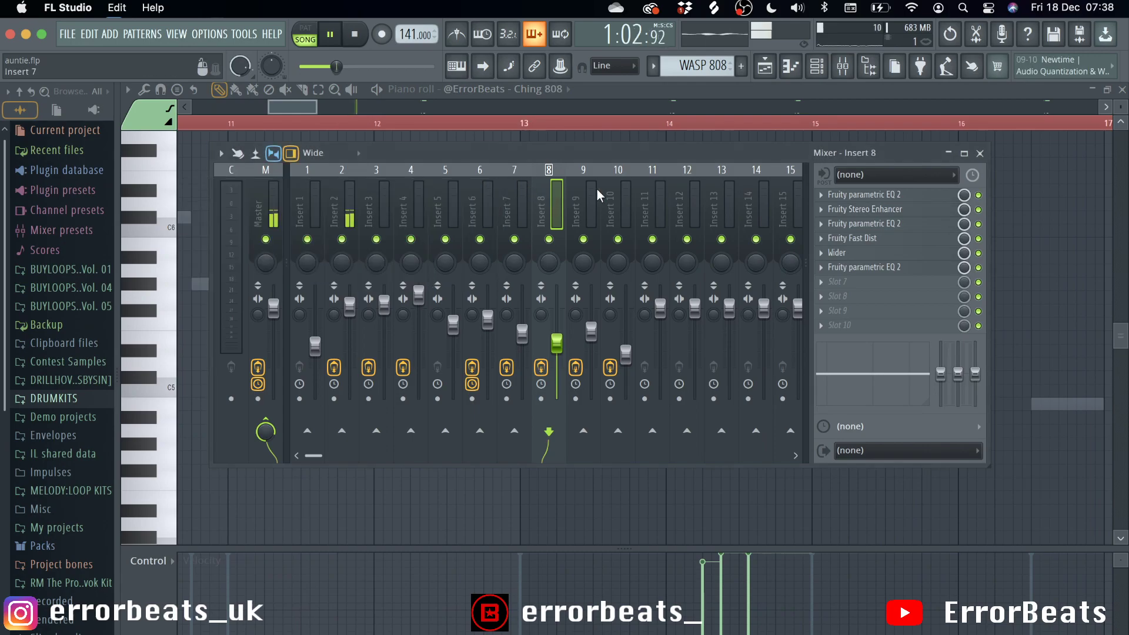
{"action": "left_click", "coordinate": [886, 196]}
{"action": "left_click", "coordinate": [710, 168]}
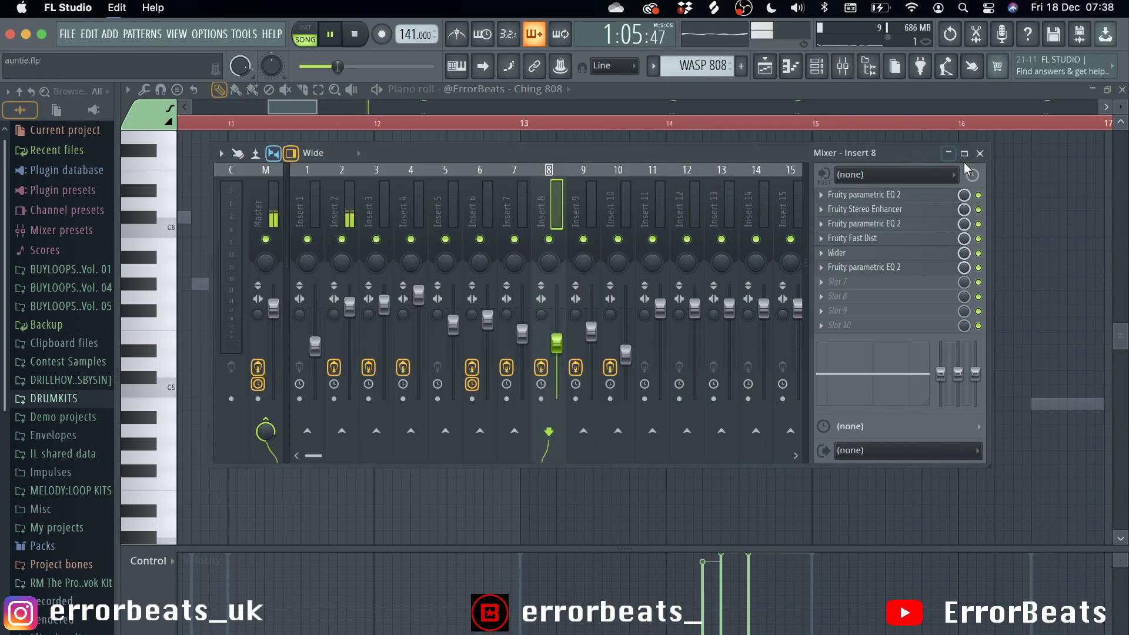
{"action": "left_click", "coordinate": [980, 153]}
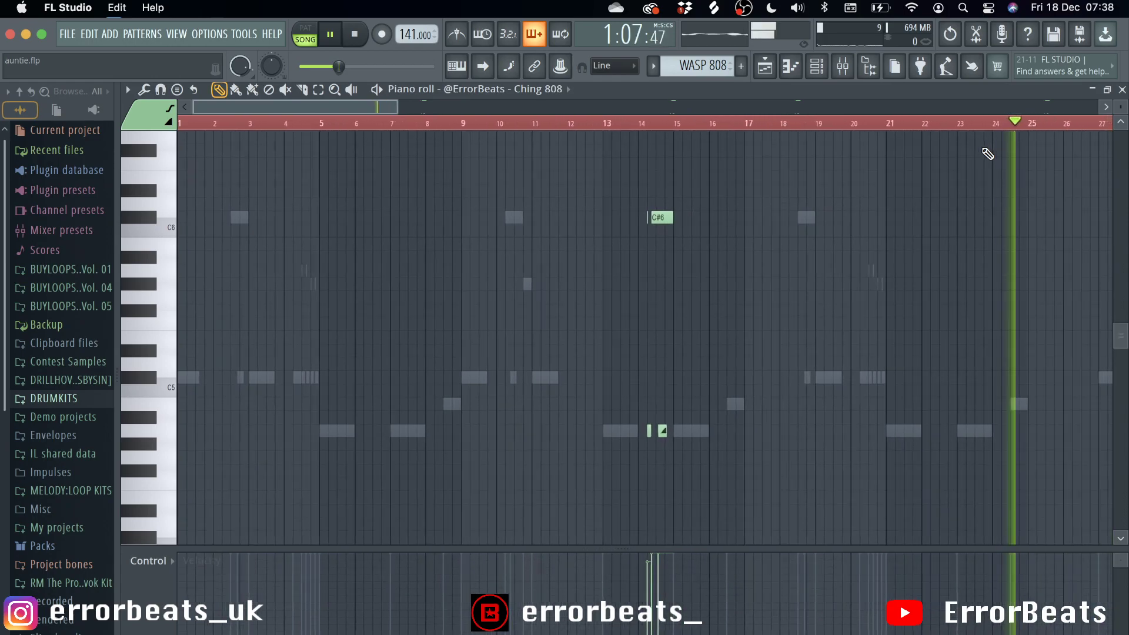
- Review the Ching 808 notes across the whole pattern and close the piano roll
{"action": "scroll", "coordinate": [988, 154], "scroll_direction": "down", "scroll_amount": 5, "text": "ctrl"}
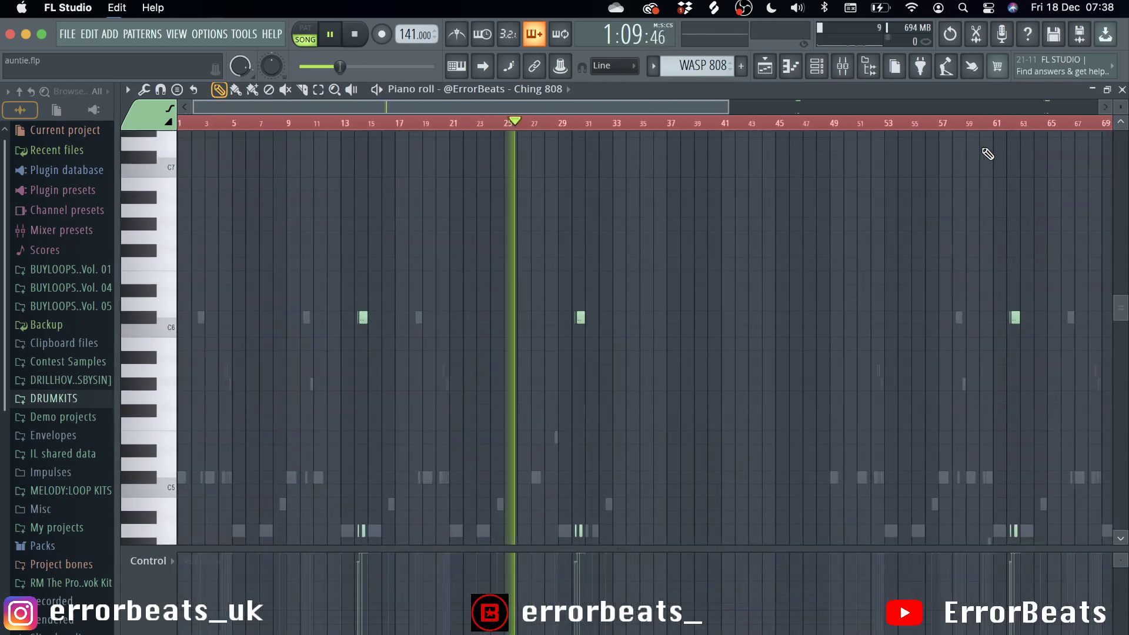
{"action": "scroll", "coordinate": [988, 154], "scroll_direction": "down", "scroll_amount": 4, "text": "ctrl"}
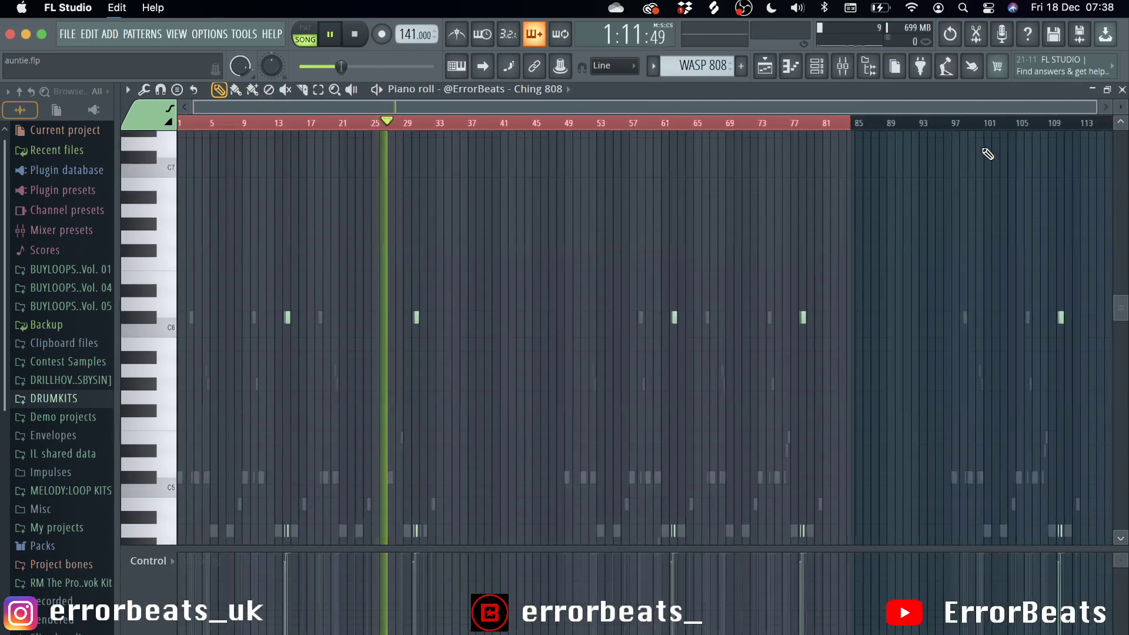
{"action": "scroll", "coordinate": [988, 154], "scroll_direction": "down", "scroll_amount": 2}
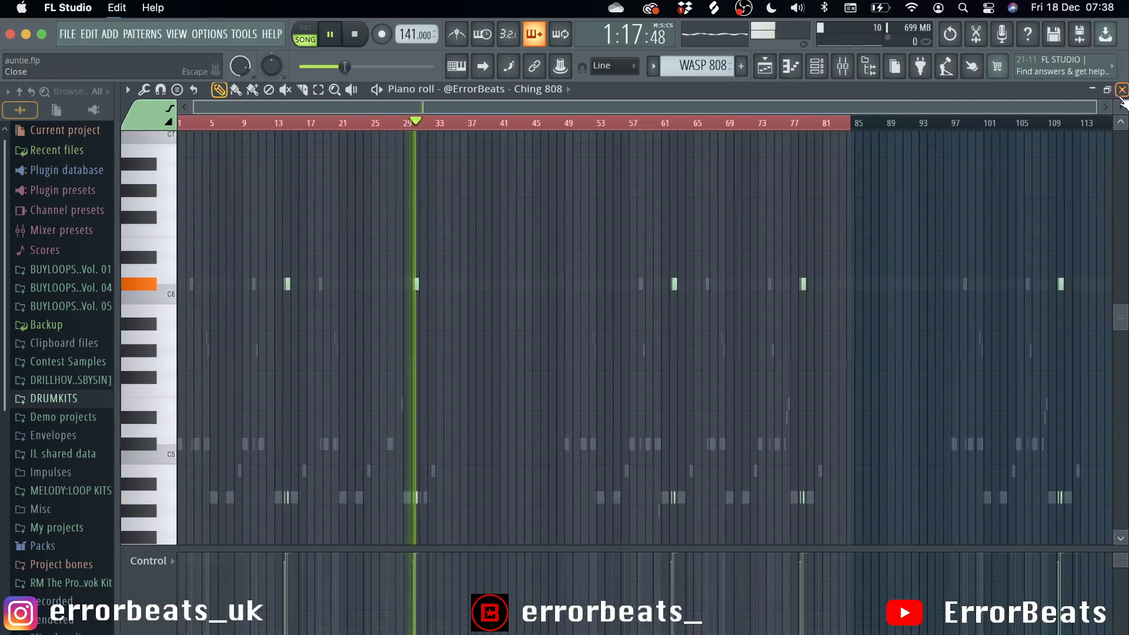
{"action": "left_click", "coordinate": [1122, 90]}
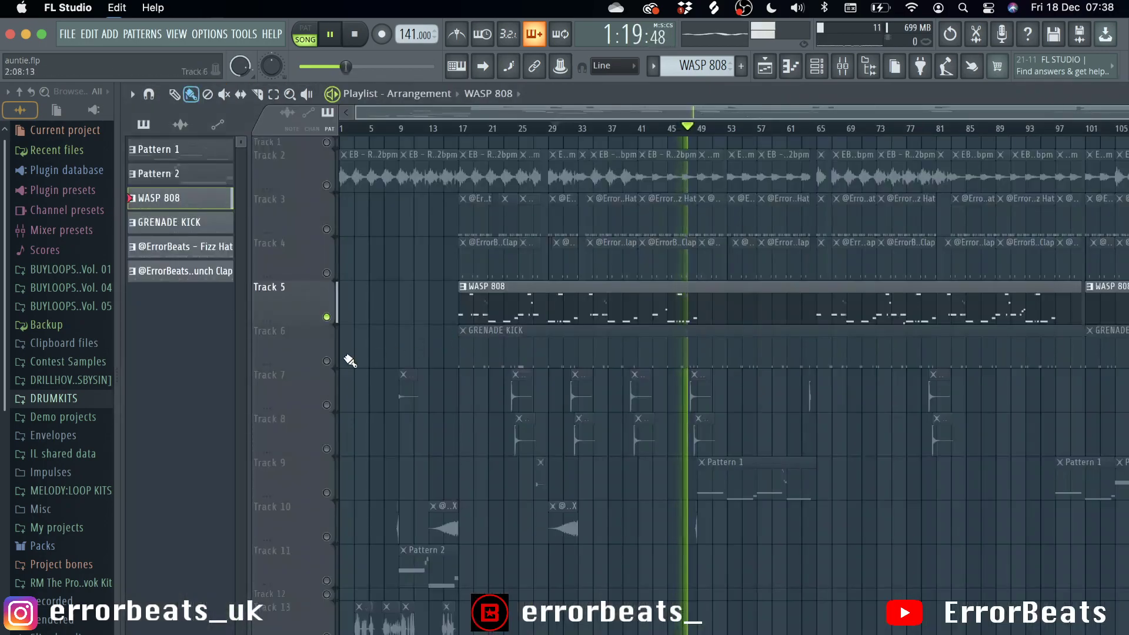
- Switch the solo from Track 5 to Track 6 and review the GRENADE KICK pattern in the piano roll
{"action": "right_click", "coordinate": [326, 317]}
{"action": "right_click", "coordinate": [327, 361]}
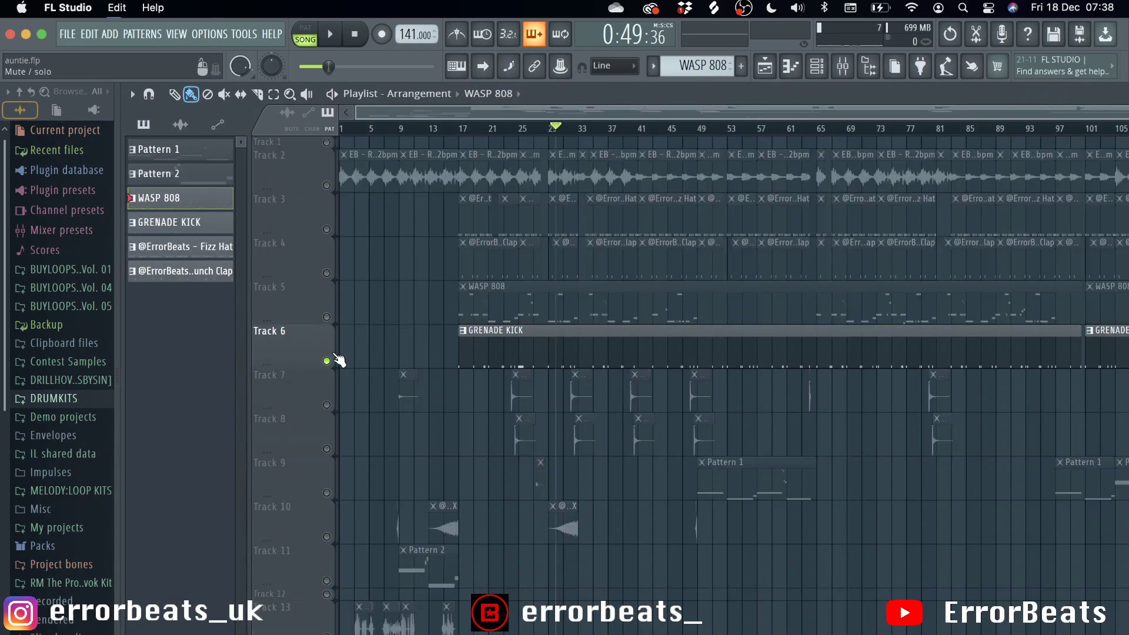
{"action": "double_click", "coordinate": [520, 357]}
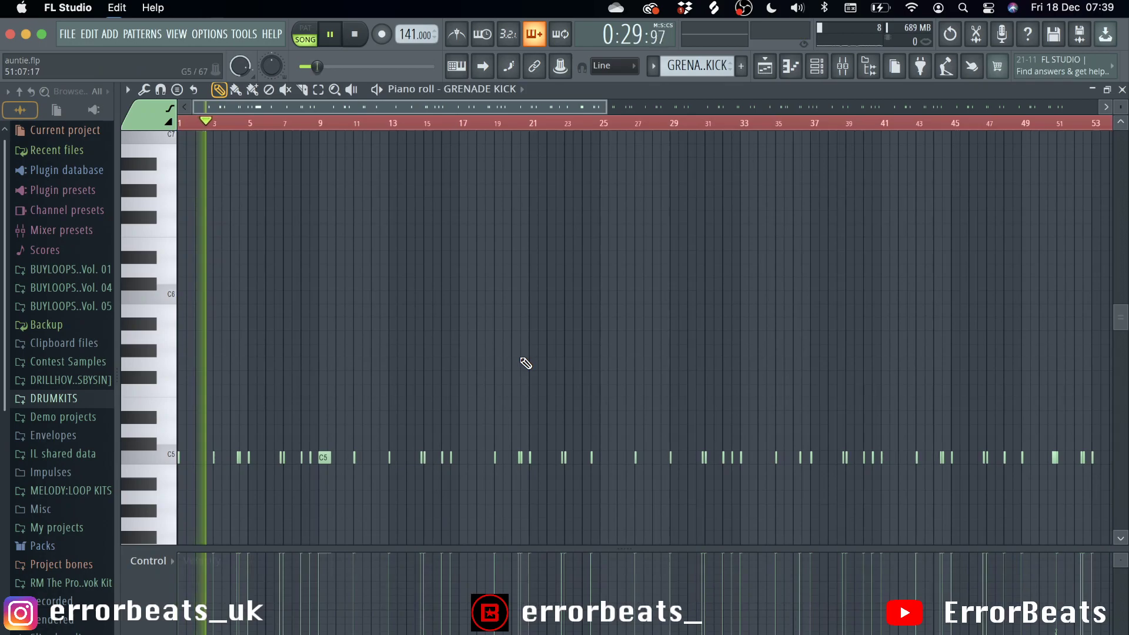
{"action": "scroll", "coordinate": [526, 363], "scroll_direction": "up", "scroll_amount": 3}
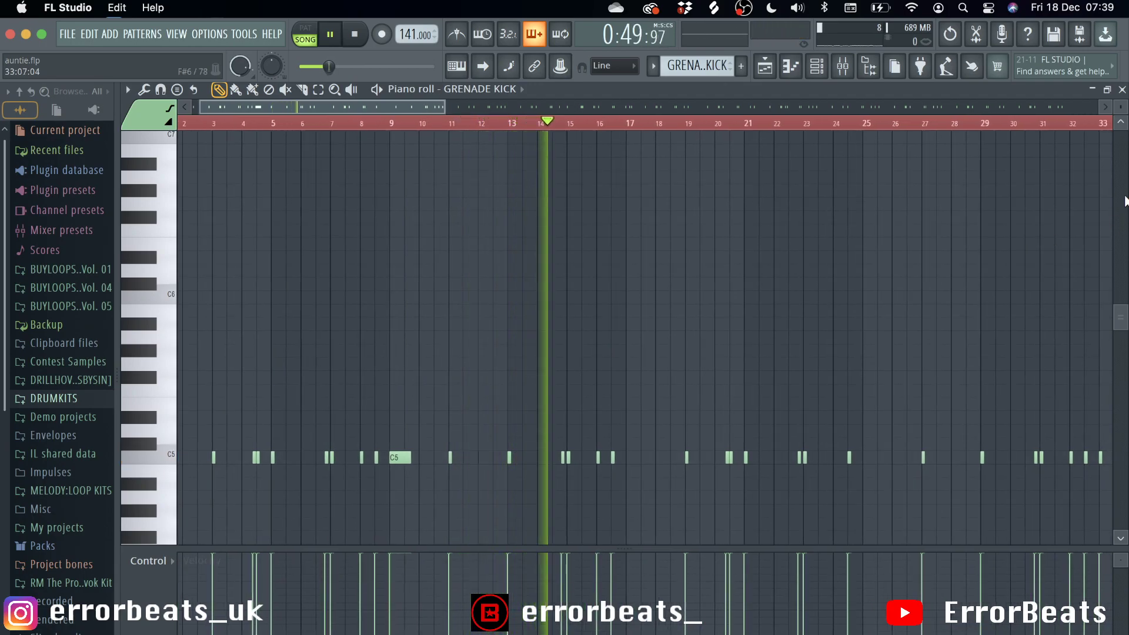
{"action": "left_click", "coordinate": [1123, 89]}
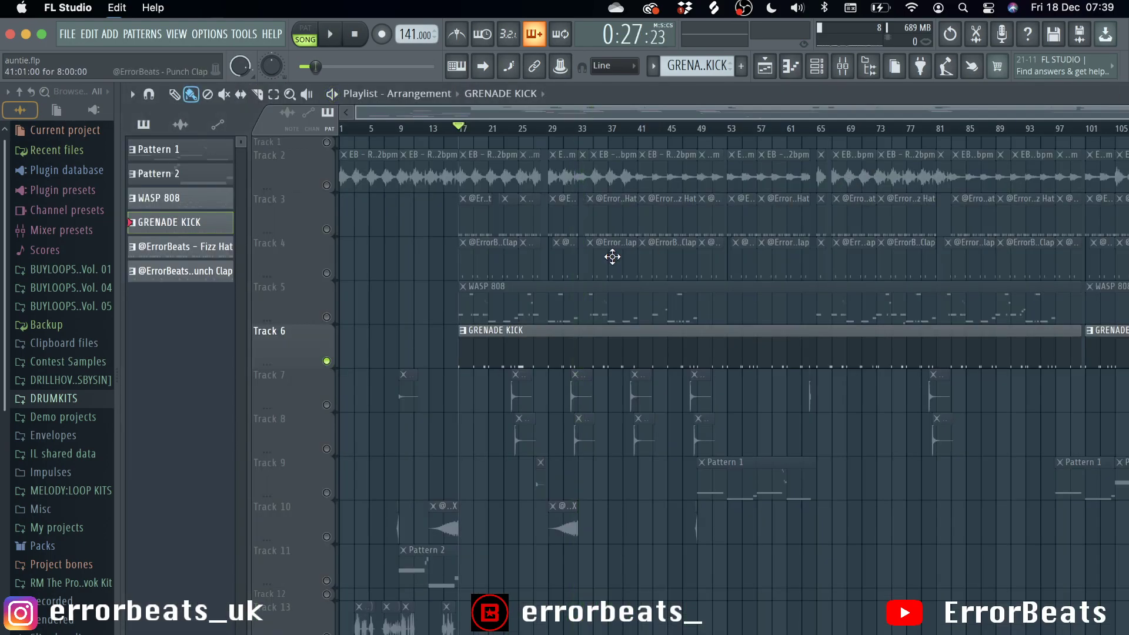
- Solo Track 7, enable Track 8 alongside it and start playback
{"action": "right_click", "coordinate": [328, 405]}
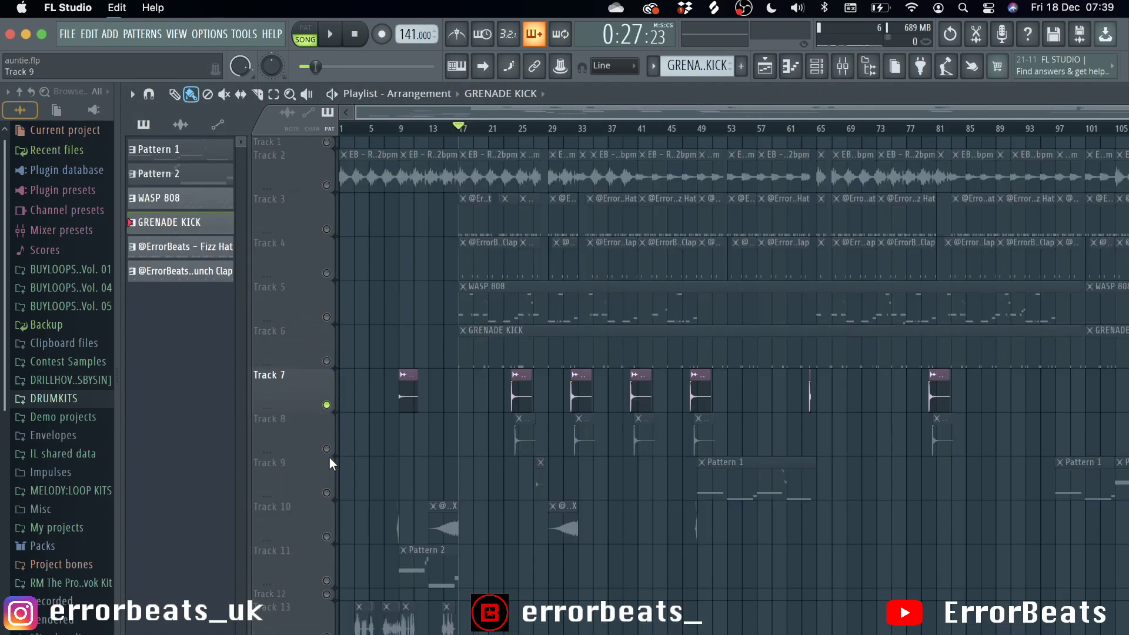
{"action": "key", "text": "F7"}
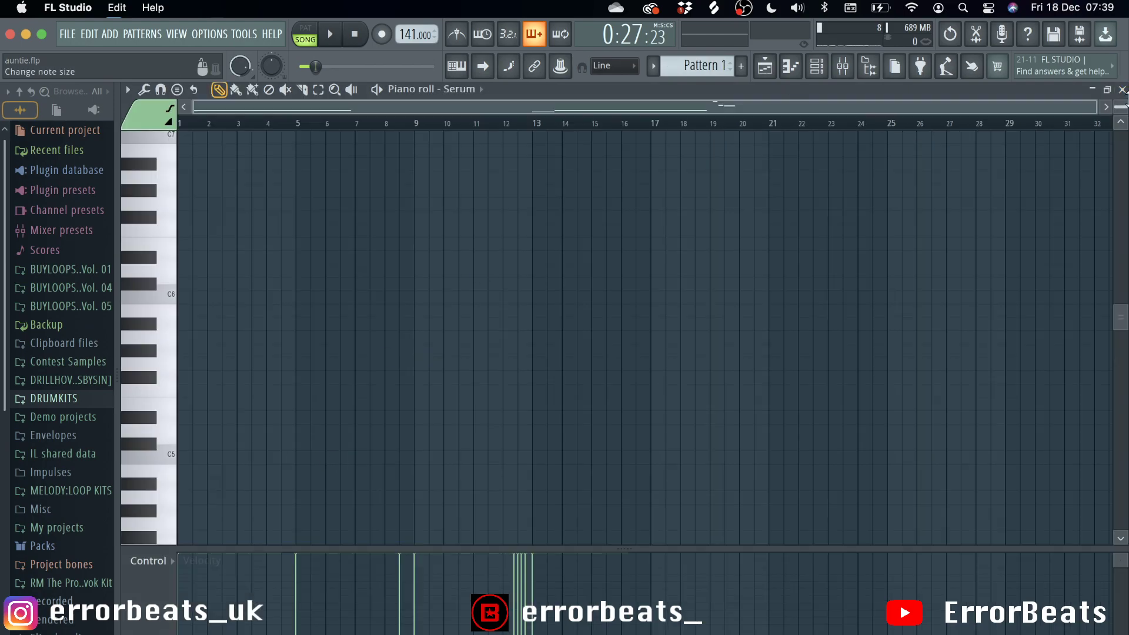
{"action": "key", "text": "Escape"}
{"action": "left_click", "coordinate": [327, 449]}
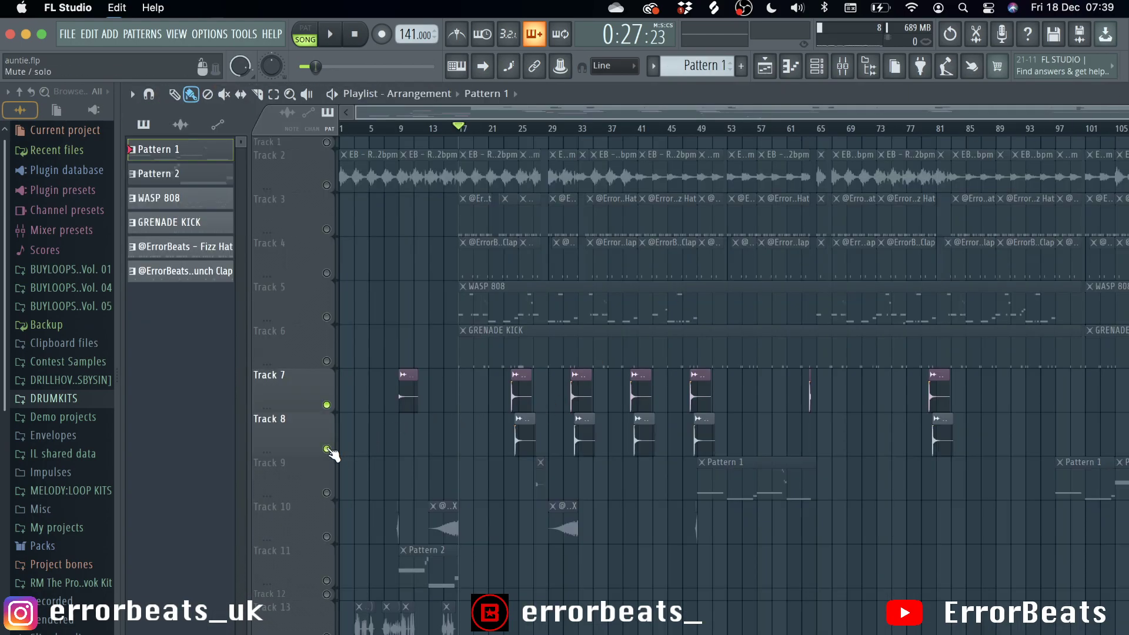
{"action": "key", "text": "space"}
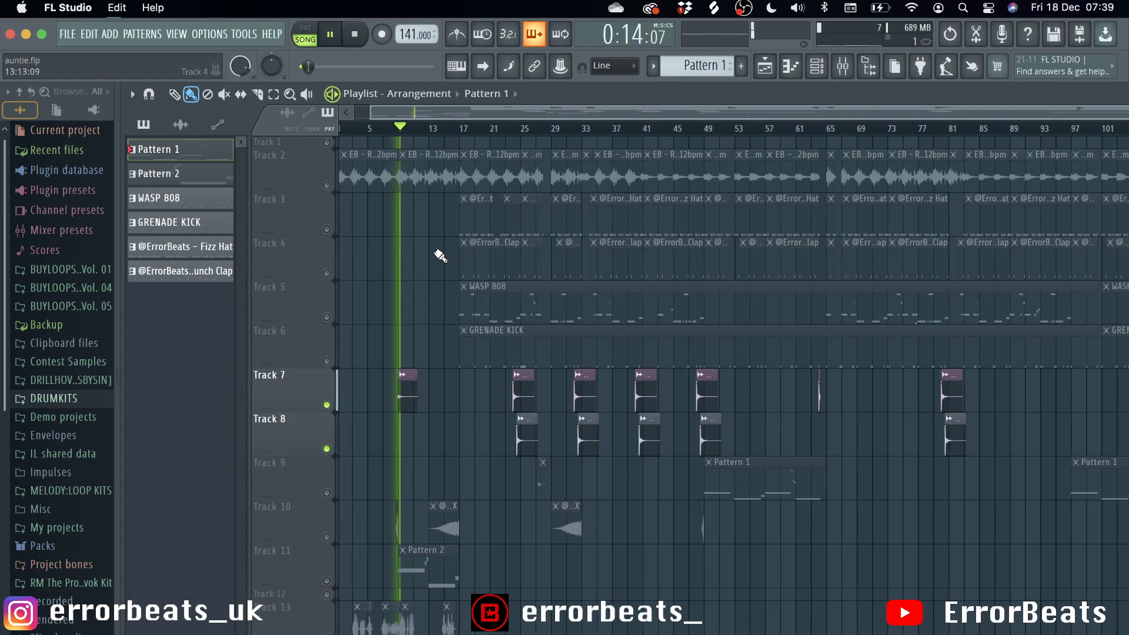
- Play the percussion from bar 24 and inspect the channel settings of the Shots Perc and Shots Perc - Part_1 samples
{"action": "scroll", "coordinate": [436, 252], "scroll_direction": "up", "scroll_amount": 3}
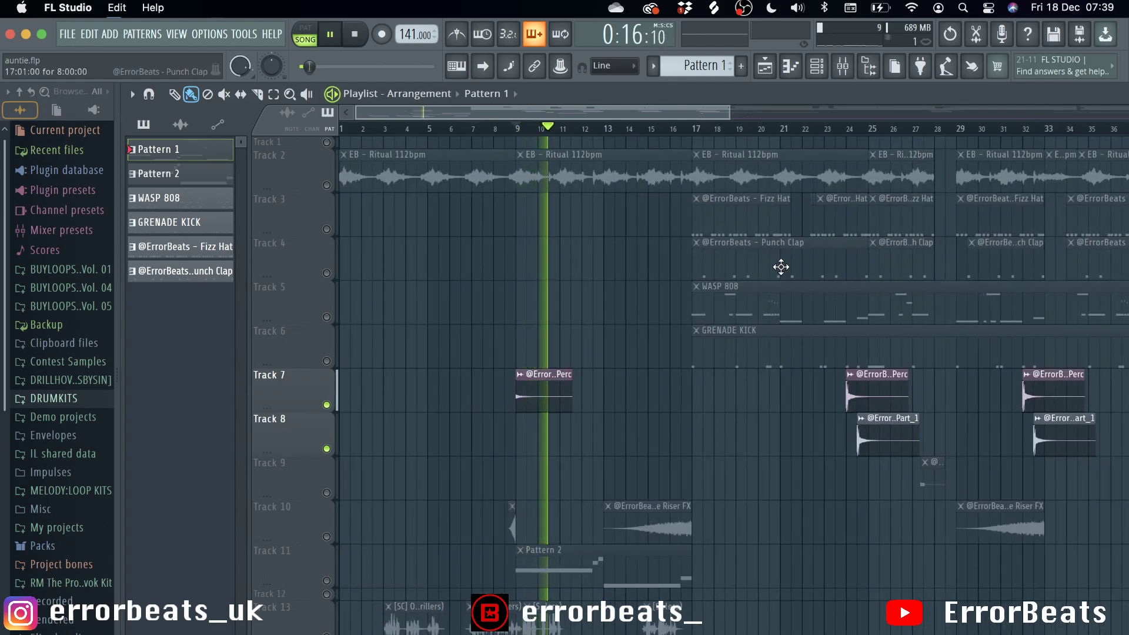
{"action": "left_click", "coordinate": [850, 129]}
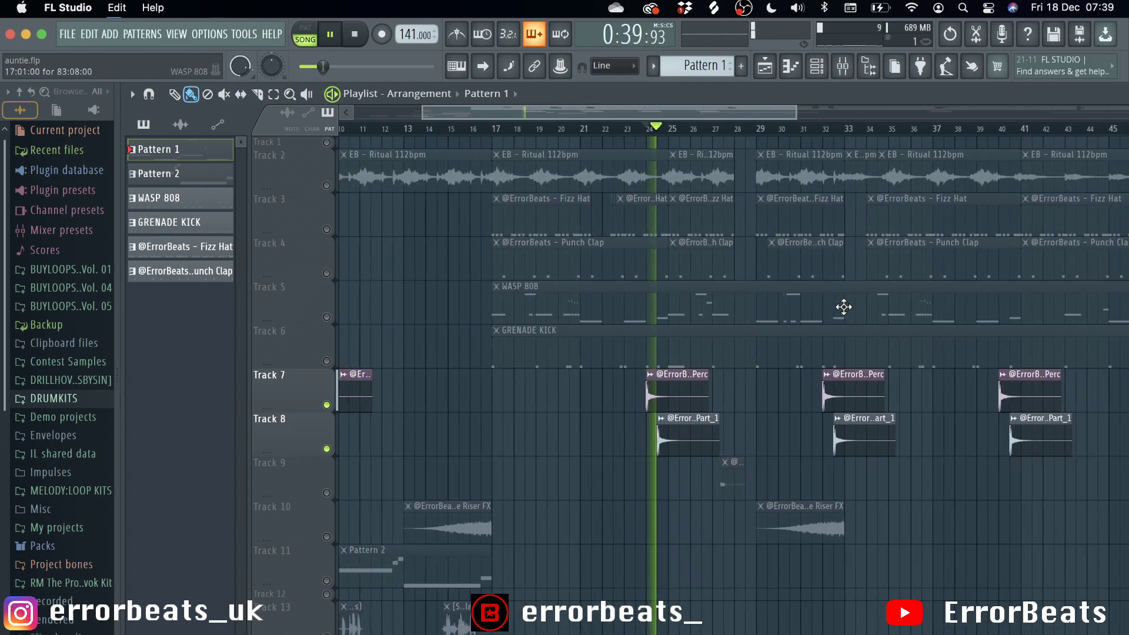
{"action": "left_click", "coordinate": [659, 374]}
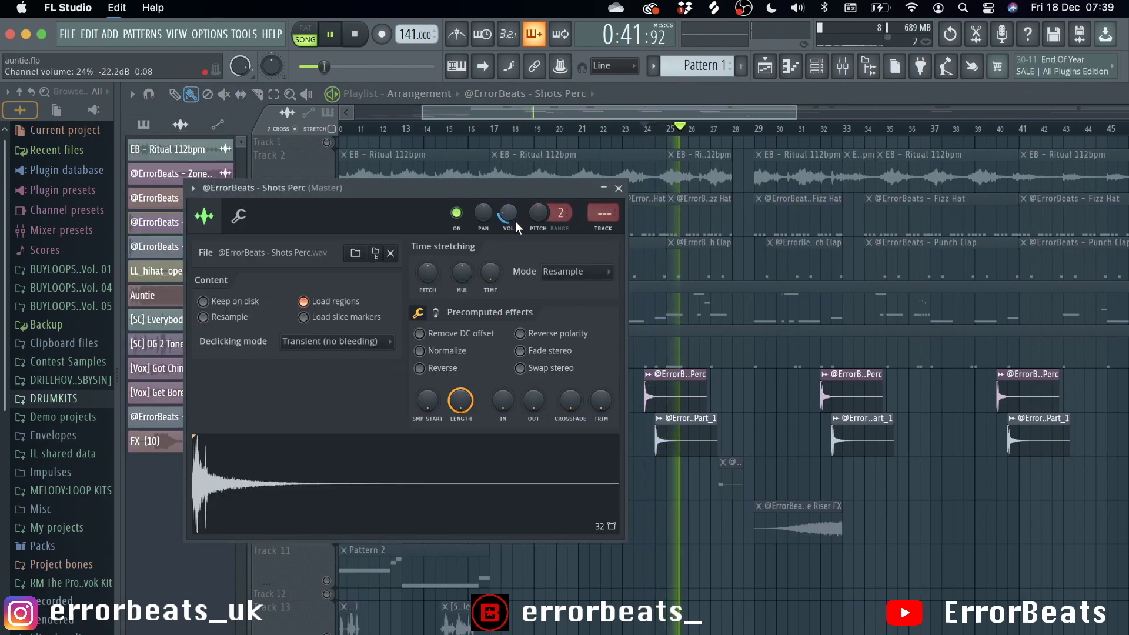
{"action": "left_click", "coordinate": [694, 432]}
{"action": "double_click", "coordinate": [694, 432]}
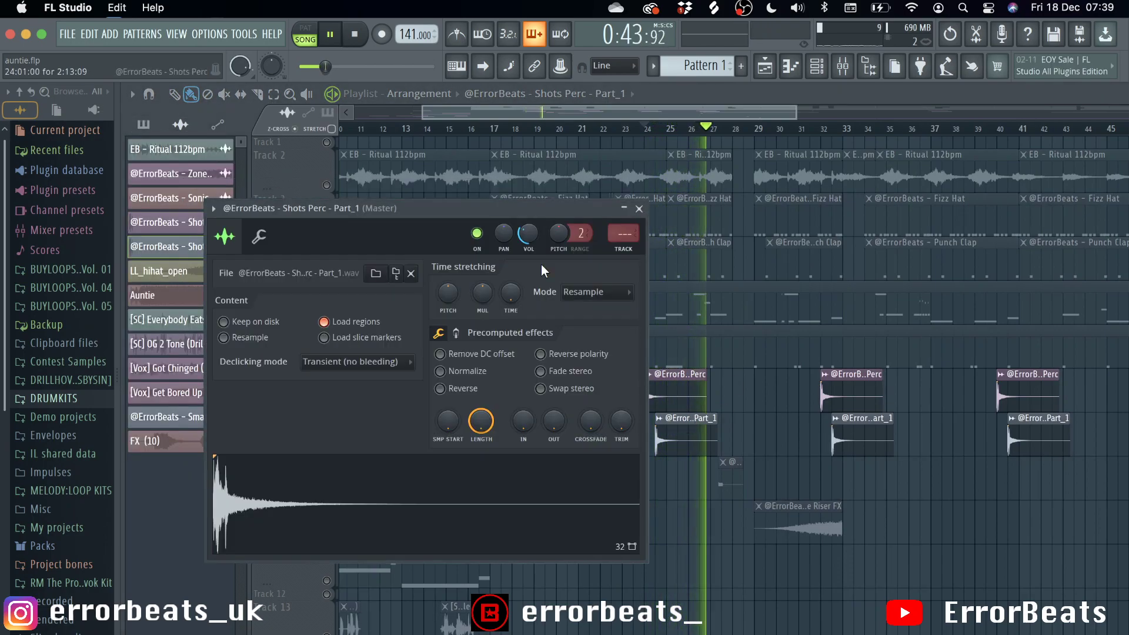
{"action": "left_click", "coordinate": [638, 209]}
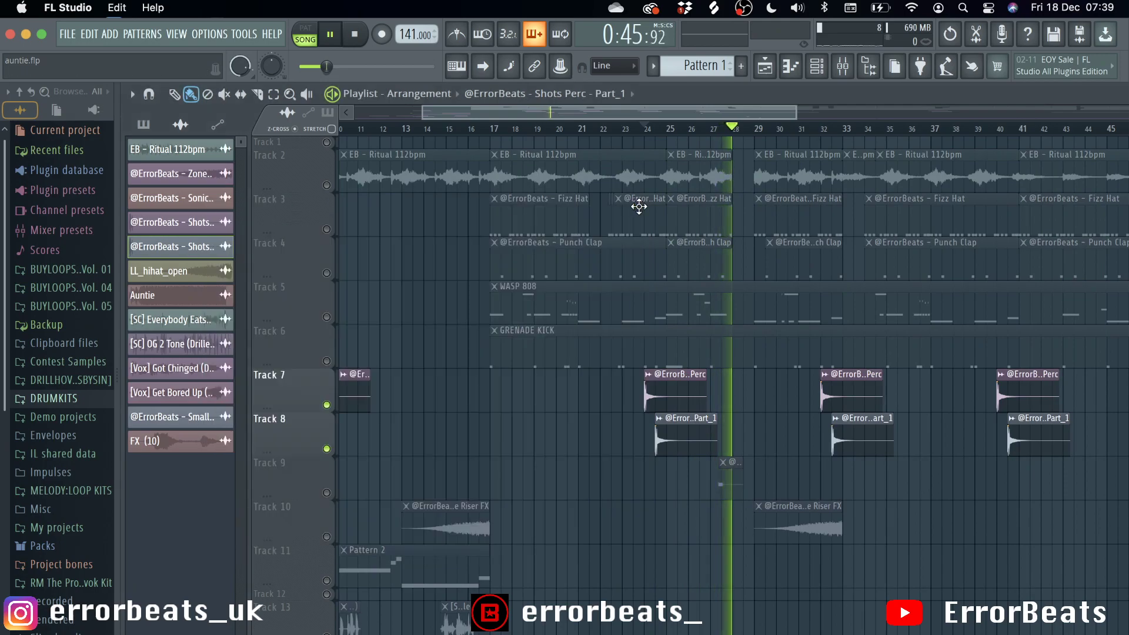
- Stop playback, release the solo on Tracks 7 and 8, and solo Track 9
{"action": "scroll", "coordinate": [700, 244], "scroll_direction": "down", "scroll_amount": 4}
{"action": "key", "text": "space"}
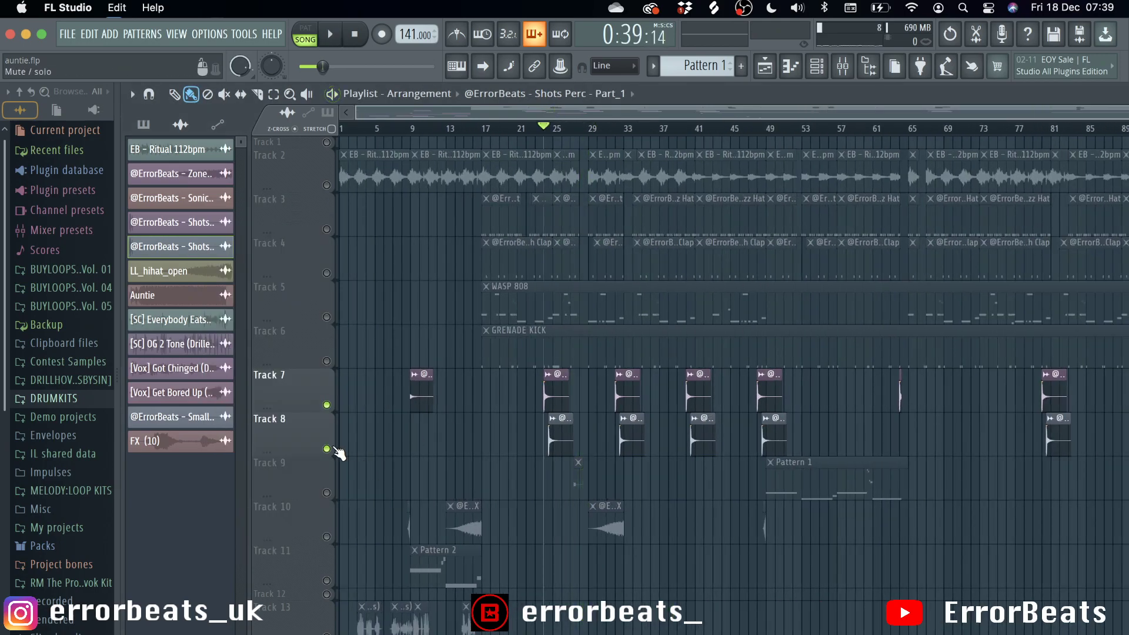
{"action": "right_click", "coordinate": [327, 450]}
{"action": "scroll", "coordinate": [678, 408], "scroll_direction": "right", "scroll_amount": 6}
{"action": "scroll", "coordinate": [678, 409], "scroll_direction": "left", "scroll_amount": 6}
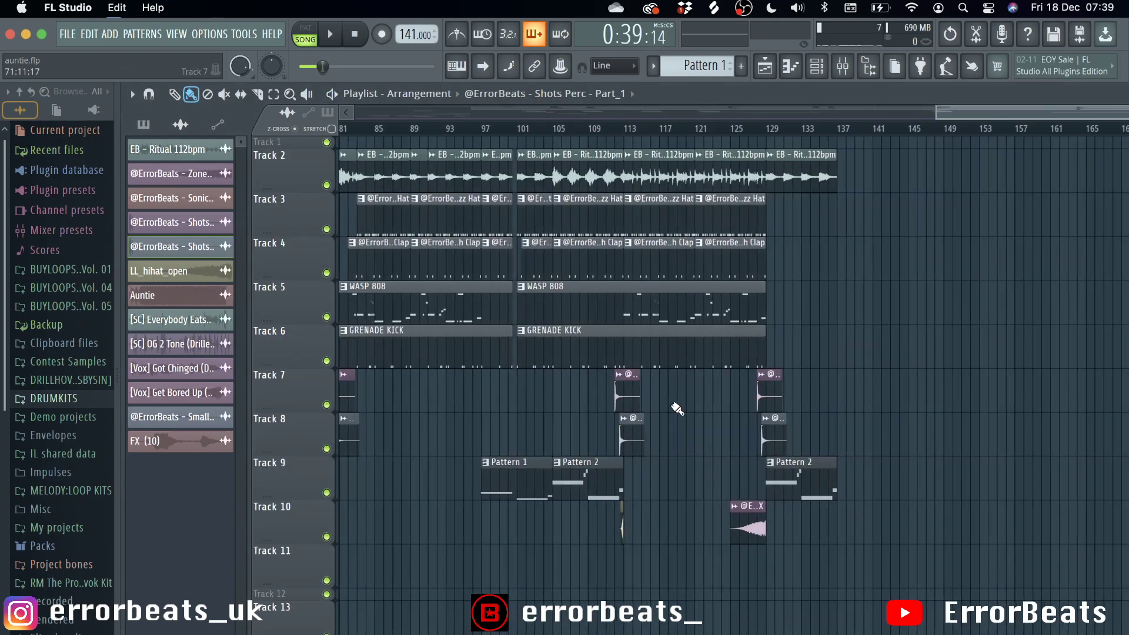
{"action": "scroll", "coordinate": [429, 440], "scroll_direction": "down", "scroll_amount": 1}
{"action": "right_click", "coordinate": [327, 456]}
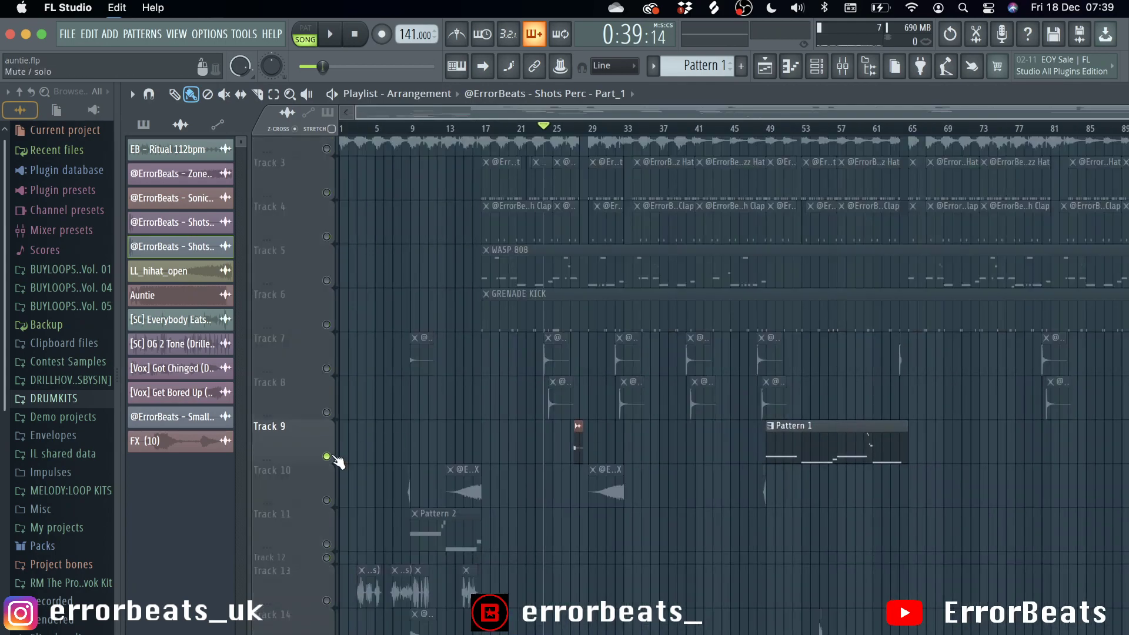
- Play the soloed Track 9 around its short audio clip near bar 27
{"action": "scroll", "coordinate": [593, 361], "scroll_direction": "up", "scroll_amount": 3}
{"action": "key", "text": "space"}
{"action": "double_click", "coordinate": [597, 145]}
{"action": "left_click", "coordinate": [597, 146]}
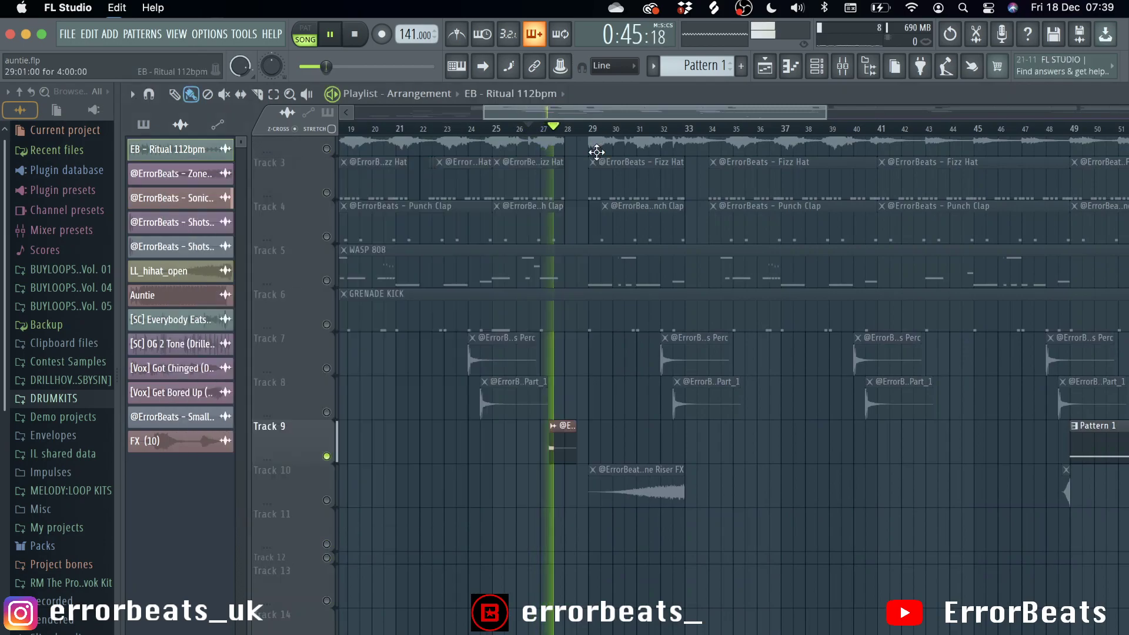
- Replay the clip and examine Fruity Delay 3 and Fruity Reeverb 2 on mixer Insert 7, closing the mixer when finished
{"action": "key", "text": "F9"}
{"action": "key", "text": "space"}
{"action": "key", "text": "space"}
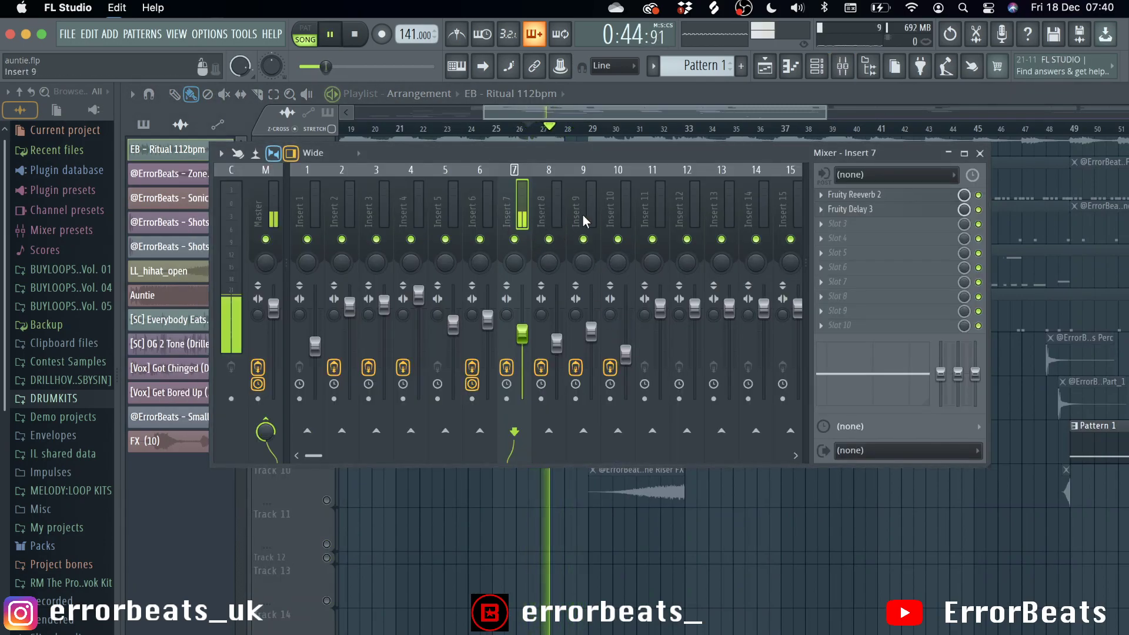
{"action": "left_click", "coordinate": [860, 212]}
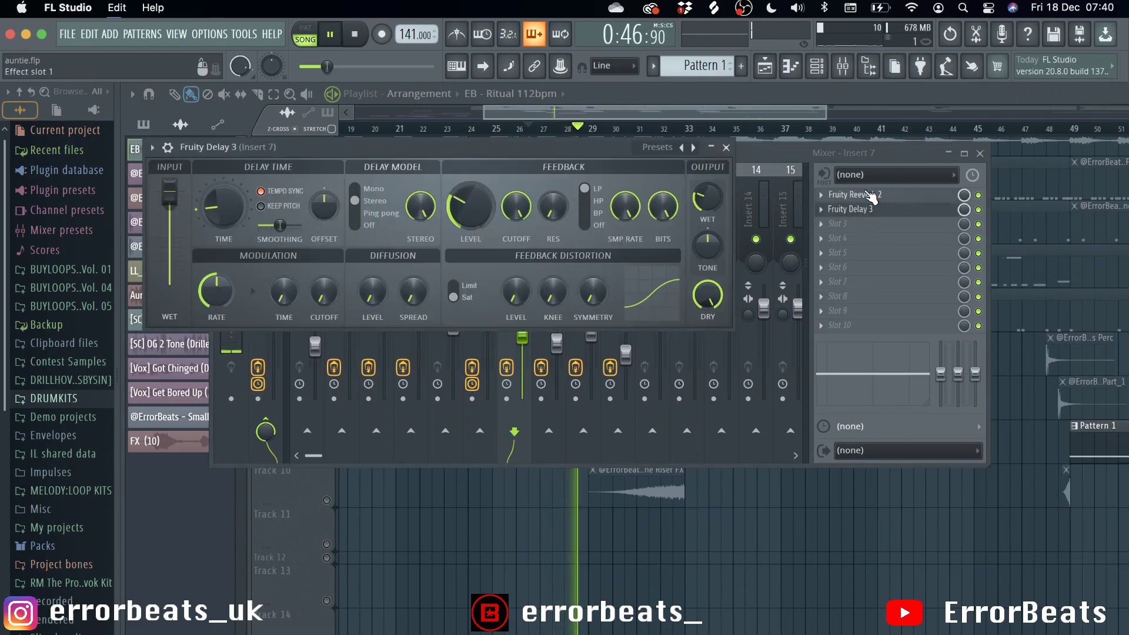
{"action": "left_click", "coordinate": [870, 196]}
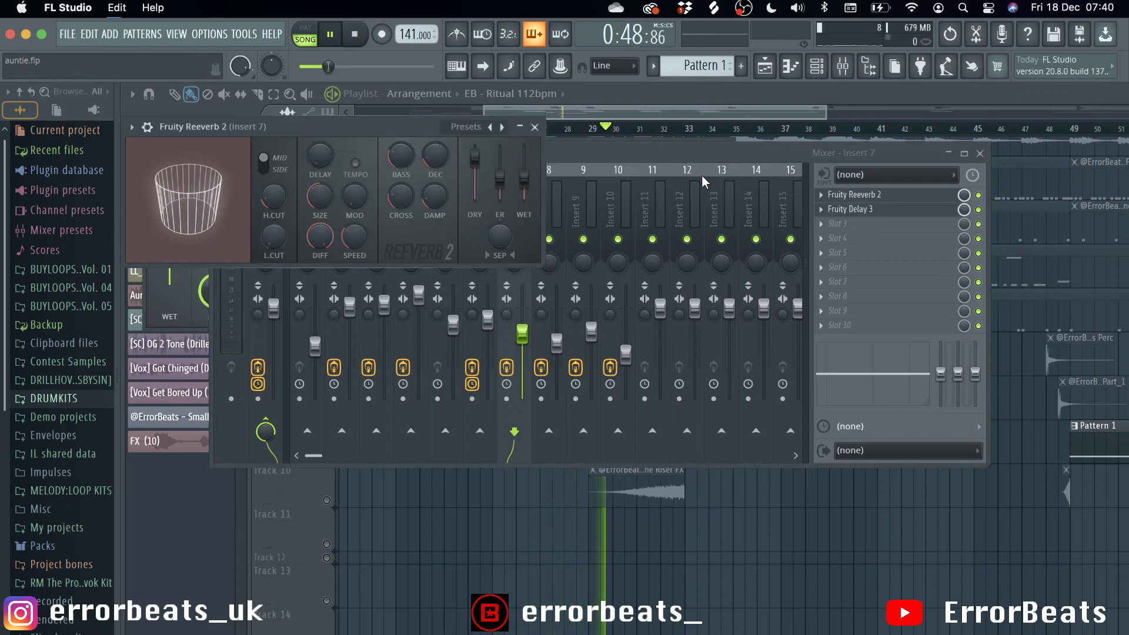
{"action": "left_click", "coordinate": [539, 129]}
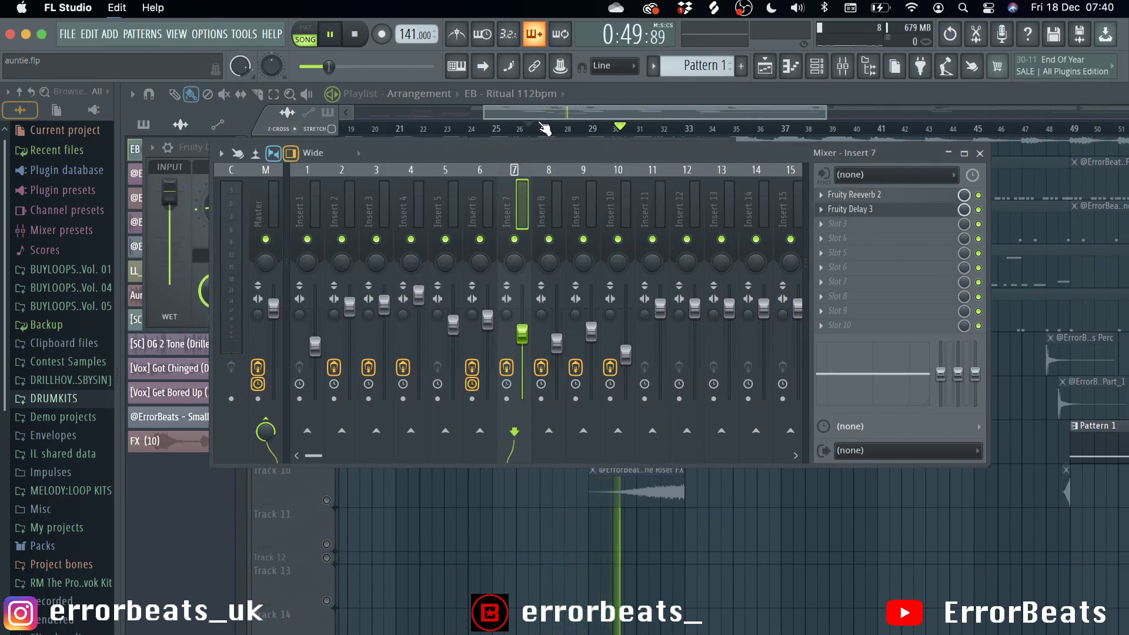
{"action": "left_click", "coordinate": [979, 154]}
{"action": "left_click", "coordinate": [729, 146]}
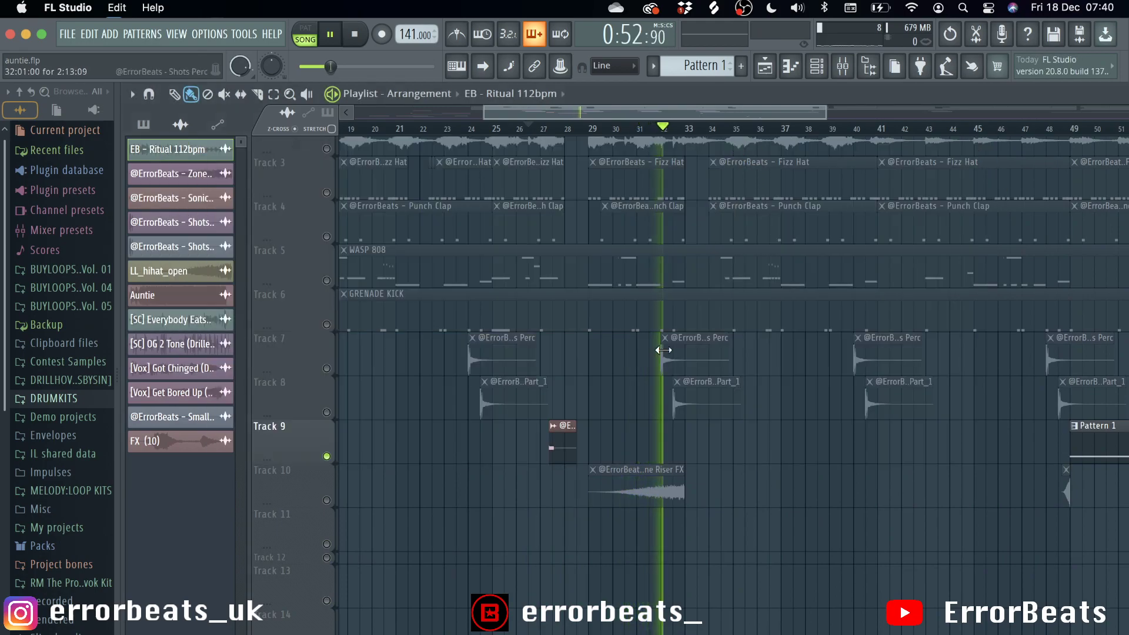
- Release the solo on Track 9, stop playback, and set the playback position to the start of Pattern 1 at bar 49
{"action": "scroll", "coordinate": [663, 350], "scroll_direction": "down", "scroll_amount": 5, "text": "ctrl"}
{"action": "left_click", "coordinate": [326, 456], "text": "ctrl"}
{"action": "key", "text": "space"}
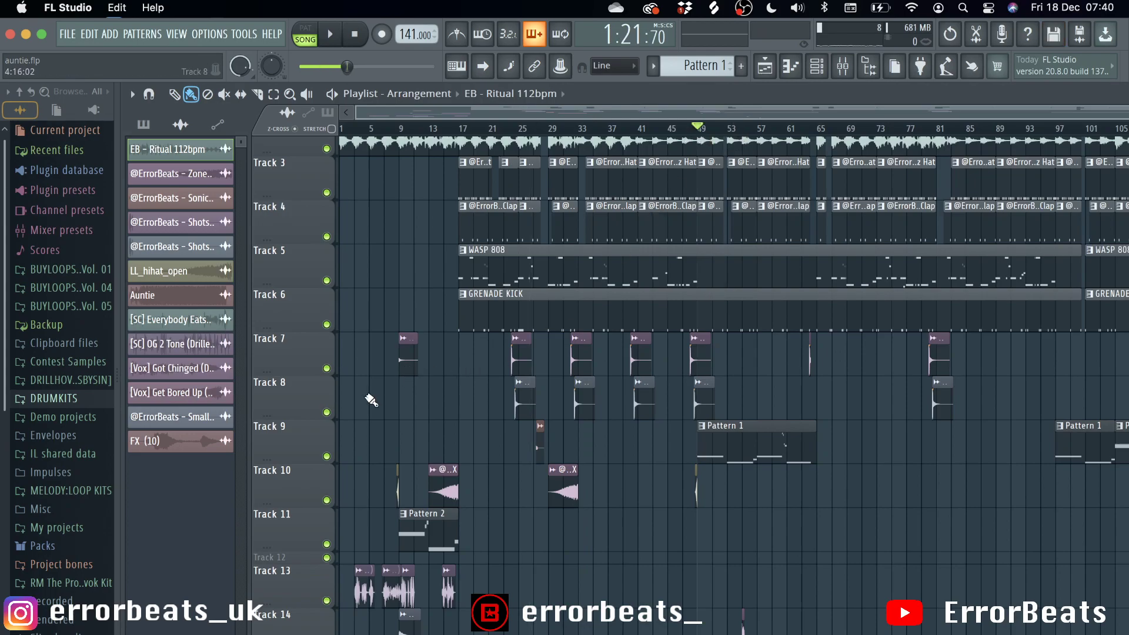
- Play Pattern 1 on the soloed Track 9 and examine its Serum notes in the piano roll, closing it and stopping when finished
{"action": "key", "text": "space"}
{"action": "double_click", "coordinate": [735, 438]}
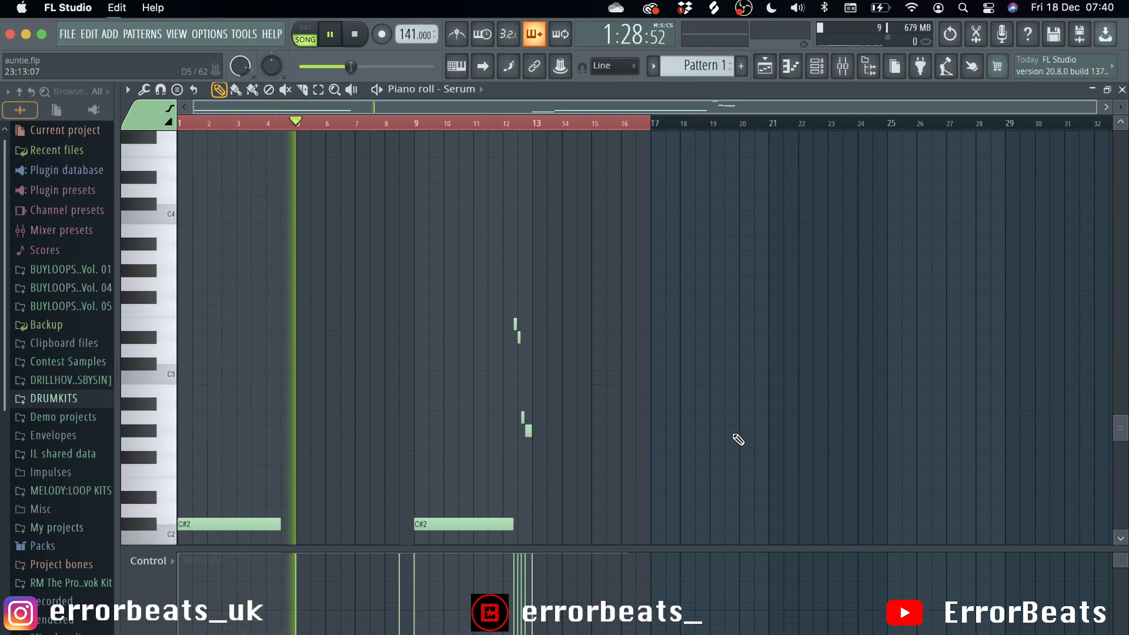
{"action": "scroll", "coordinate": [739, 439], "scroll_direction": "down", "scroll_amount": 5}
{"action": "scroll", "coordinate": [738, 440], "scroll_direction": "up", "scroll_amount": 1}
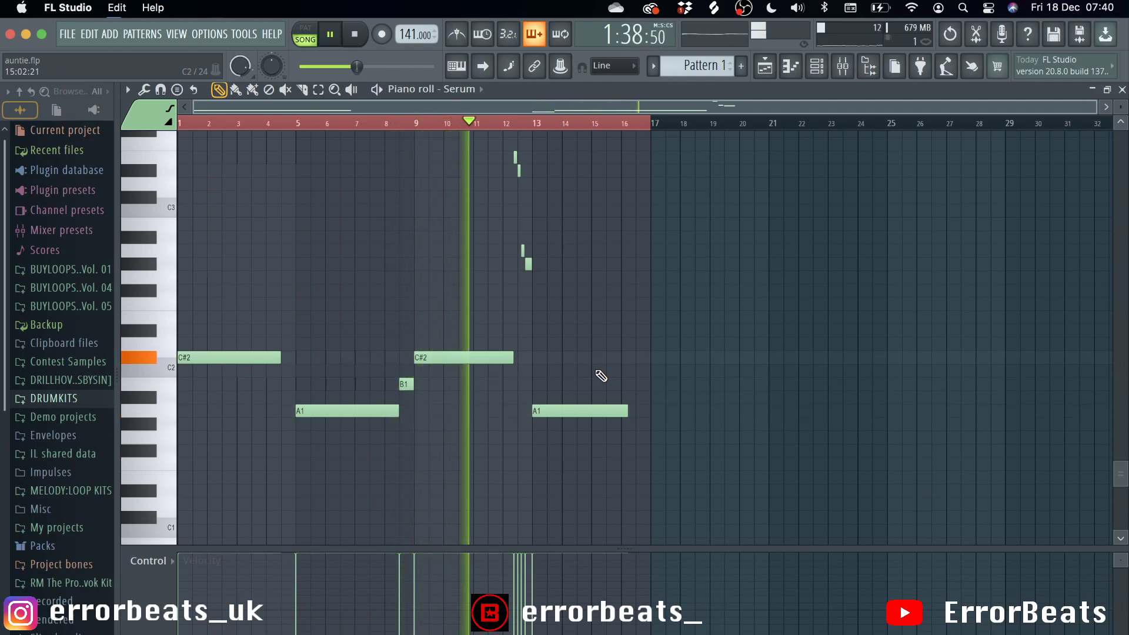
{"action": "scroll", "coordinate": [665, 292], "scroll_direction": "up", "scroll_amount": 3}
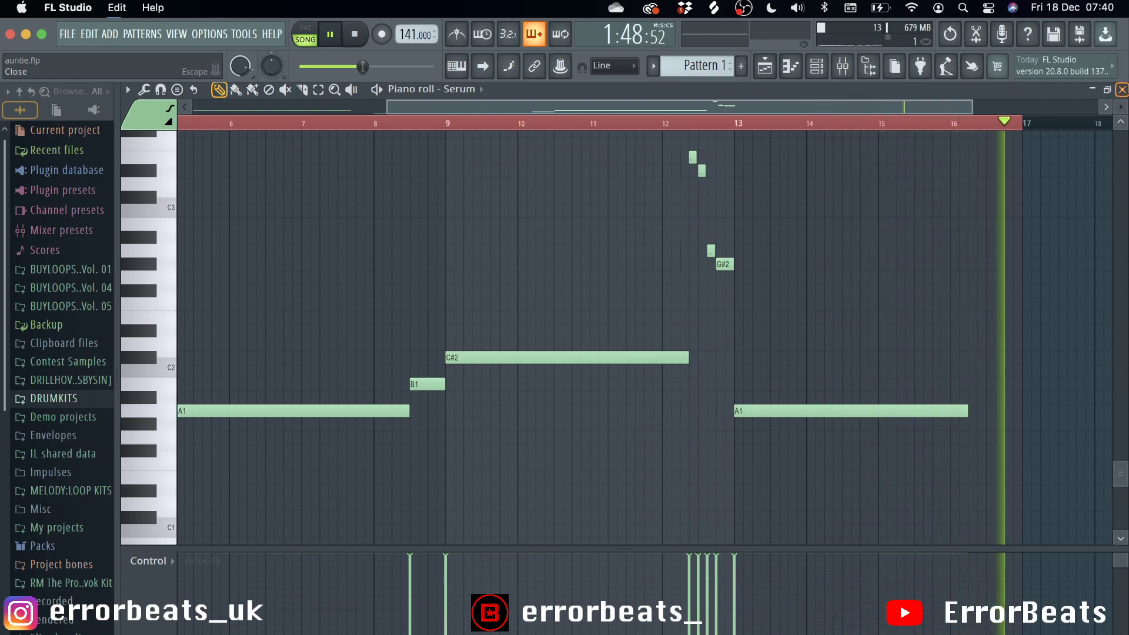
{"action": "left_click", "coordinate": [1122, 89]}
{"action": "key", "text": "space"}
- Release the solo on Track 9 and solo Track 10
{"action": "scroll", "coordinate": [975, 255], "scroll_direction": "up", "scroll_amount": 1}
{"action": "scroll", "coordinate": [975, 255], "scroll_direction": "right", "scroll_amount": 5}
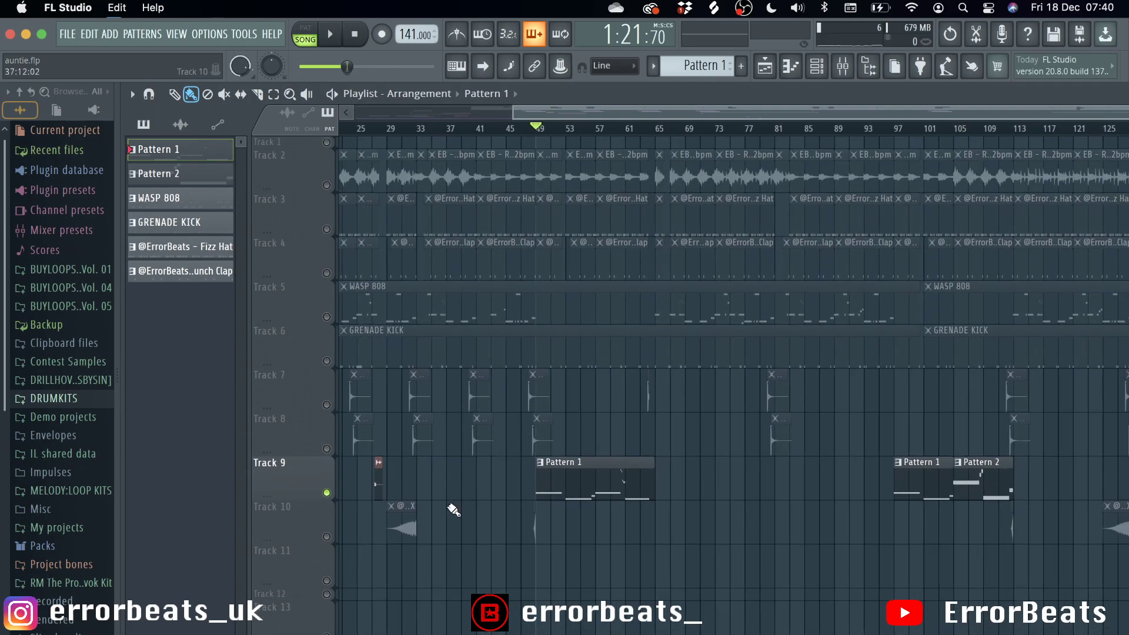
{"action": "right_click", "coordinate": [327, 494]}
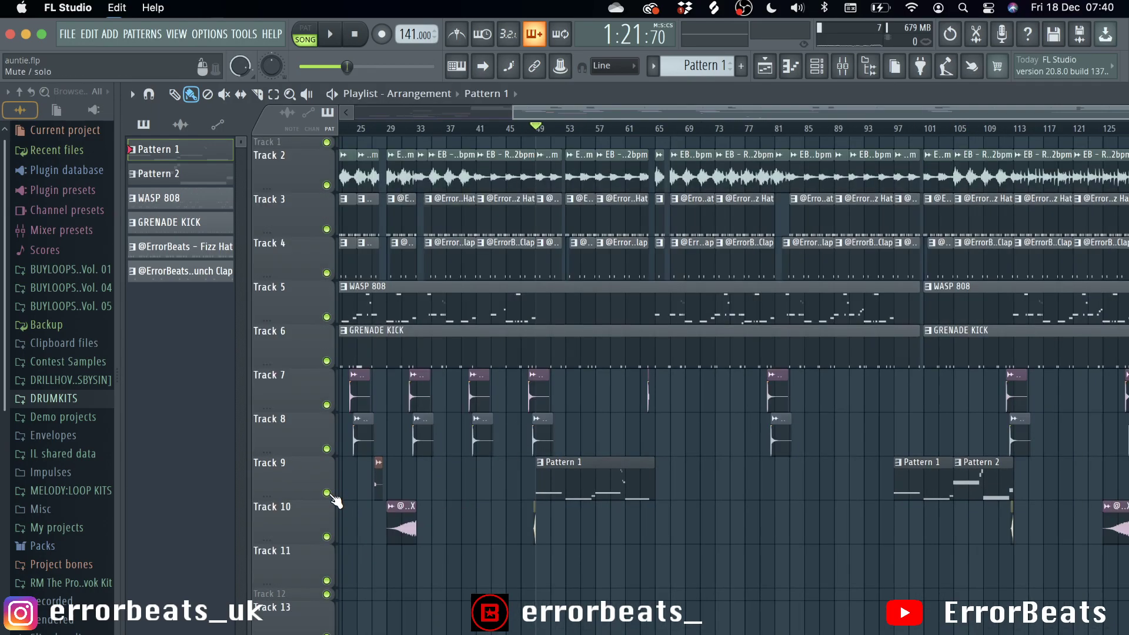
{"action": "scroll", "coordinate": [862, 243], "scroll_direction": "left", "scroll_amount": 6}
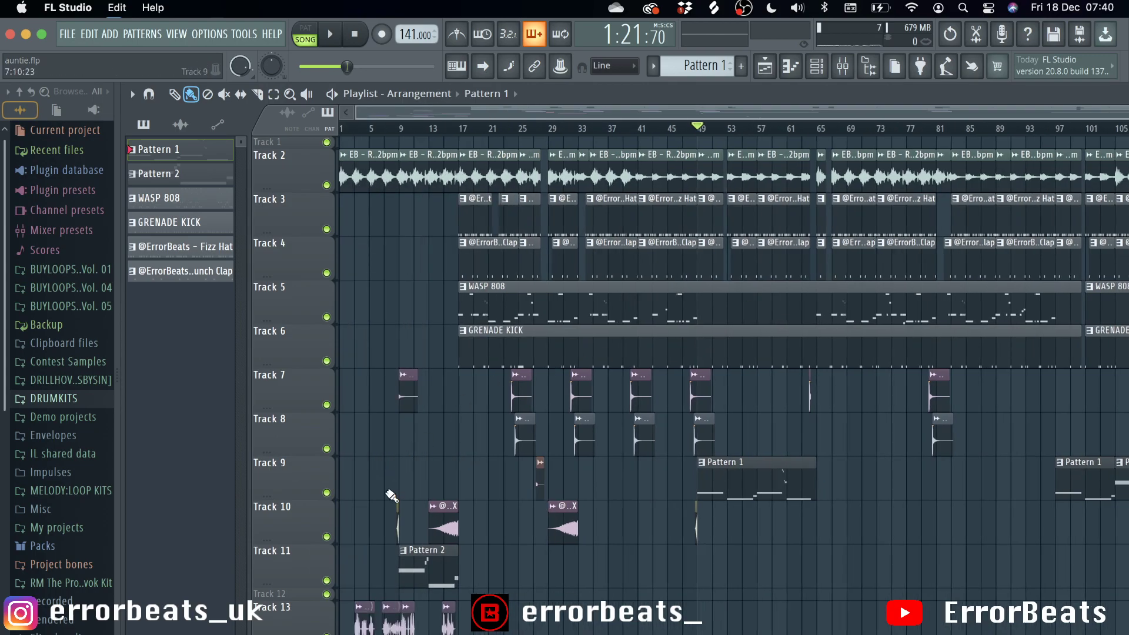
{"action": "right_click", "coordinate": [327, 537]}
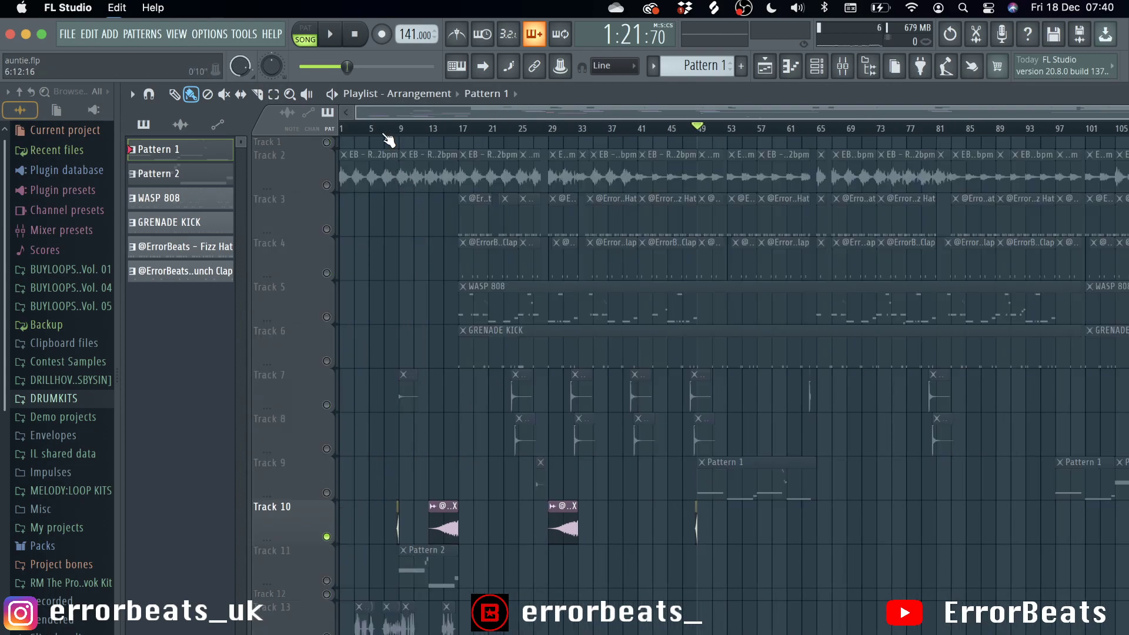
- Play the soloed Track 10 through the short open hi-hat clip just before bar 9
{"action": "key", "text": "space"}
{"action": "scroll", "coordinate": [411, 295], "scroll_direction": "up", "scroll_amount": 3}
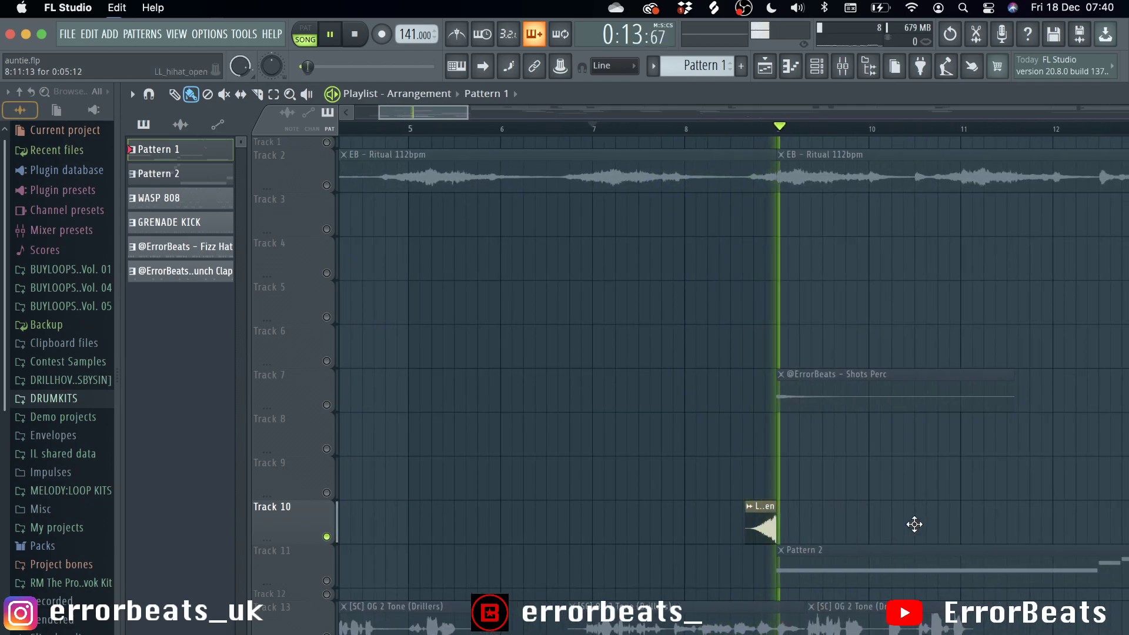
{"action": "scroll", "coordinate": [915, 524], "scroll_direction": "down", "scroll_amount": 1}
- Play the Zone Riser FX clip on Track 10 from bar 13, look over the track's other clips, and stop playback
{"action": "left_click", "coordinate": [826, 128]}
{"action": "scroll", "coordinate": [856, 251], "scroll_direction": "down", "scroll_amount": 2}
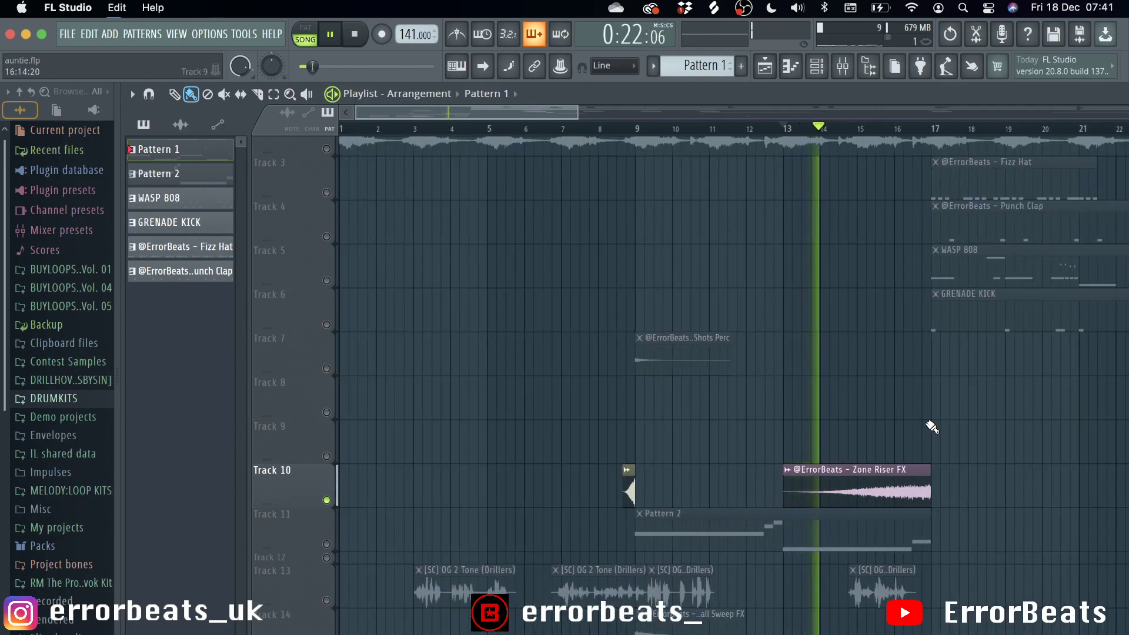
{"action": "scroll", "coordinate": [932, 426], "scroll_direction": "down", "scroll_amount": 3}
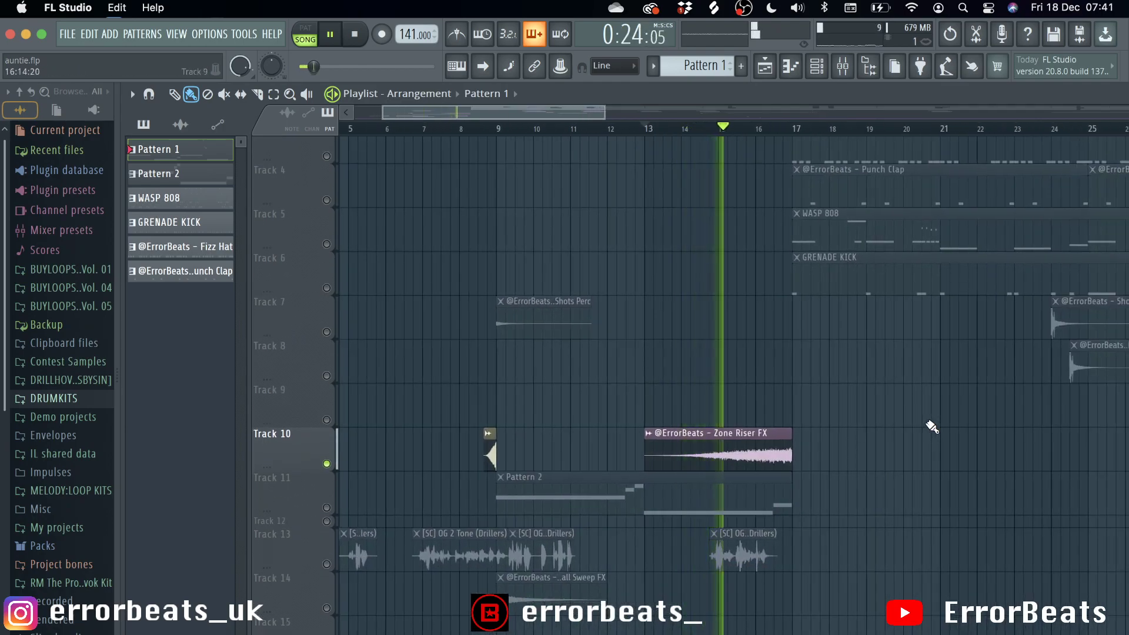
{"action": "scroll", "coordinate": [932, 427], "scroll_direction": "up", "scroll_amount": 2}
{"action": "scroll", "coordinate": [932, 426], "scroll_direction": "down", "scroll_amount": 5}
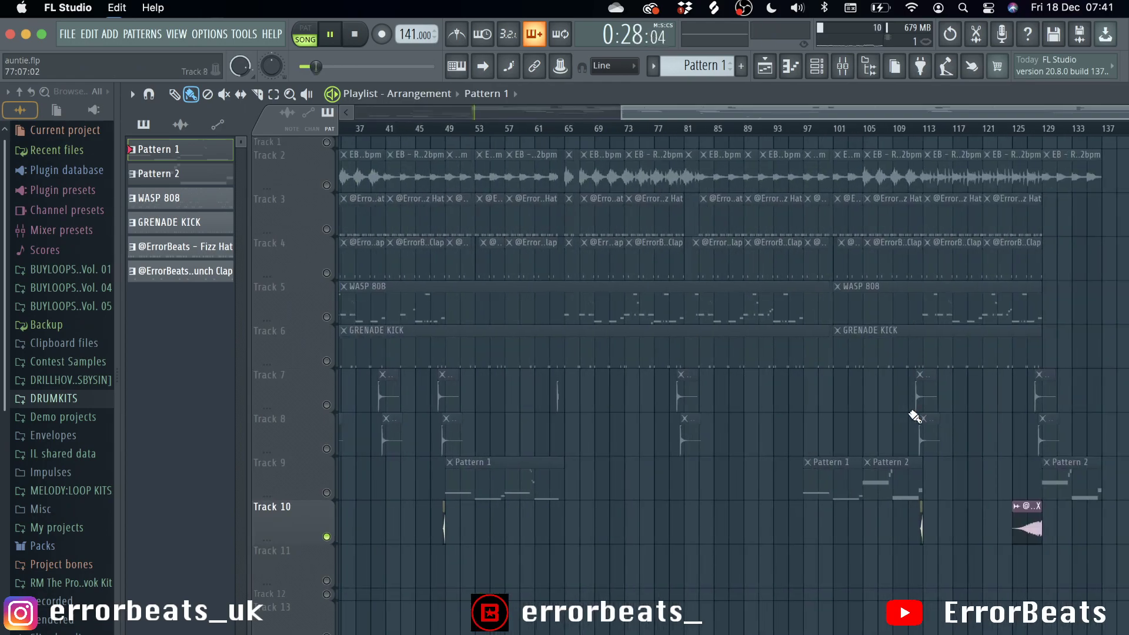
{"action": "scroll", "coordinate": [916, 419], "scroll_direction": "down", "scroll_amount": 3}
{"action": "scroll", "coordinate": [916, 418], "scroll_direction": "left", "scroll_amount": 1}
{"action": "key", "text": "space"}
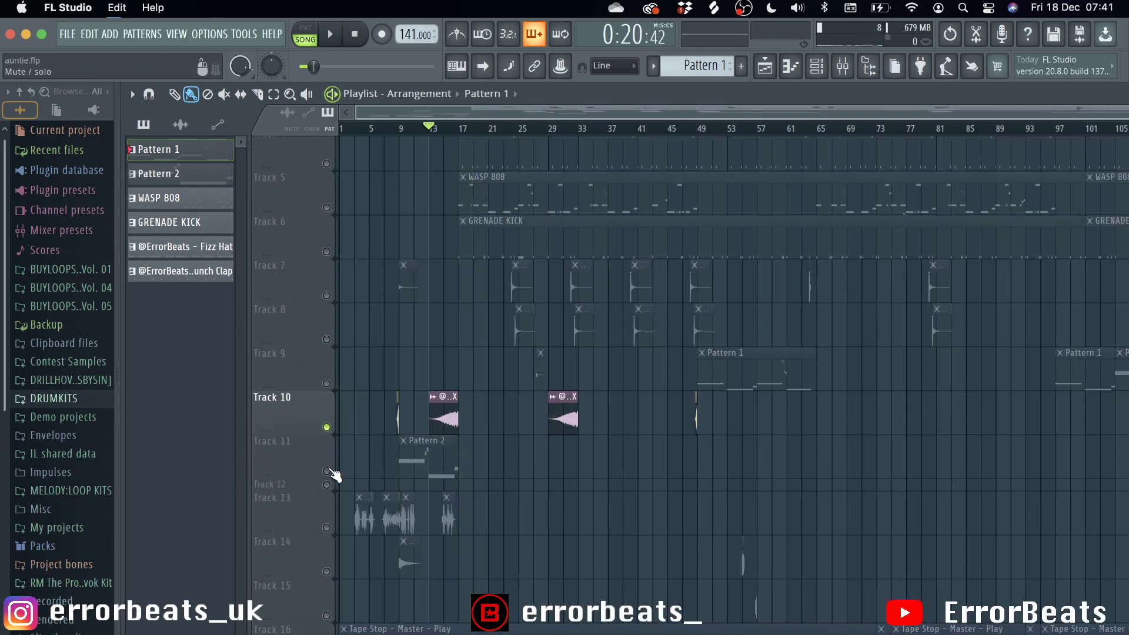
- Play the soloed Track 11 from bar 9 and examine Pattern 2's Serum notes in the piano roll, closing it and stopping when finished
{"action": "left_click", "coordinate": [410, 129]}
{"action": "key", "text": "space"}
{"action": "left_click", "coordinate": [401, 127]}
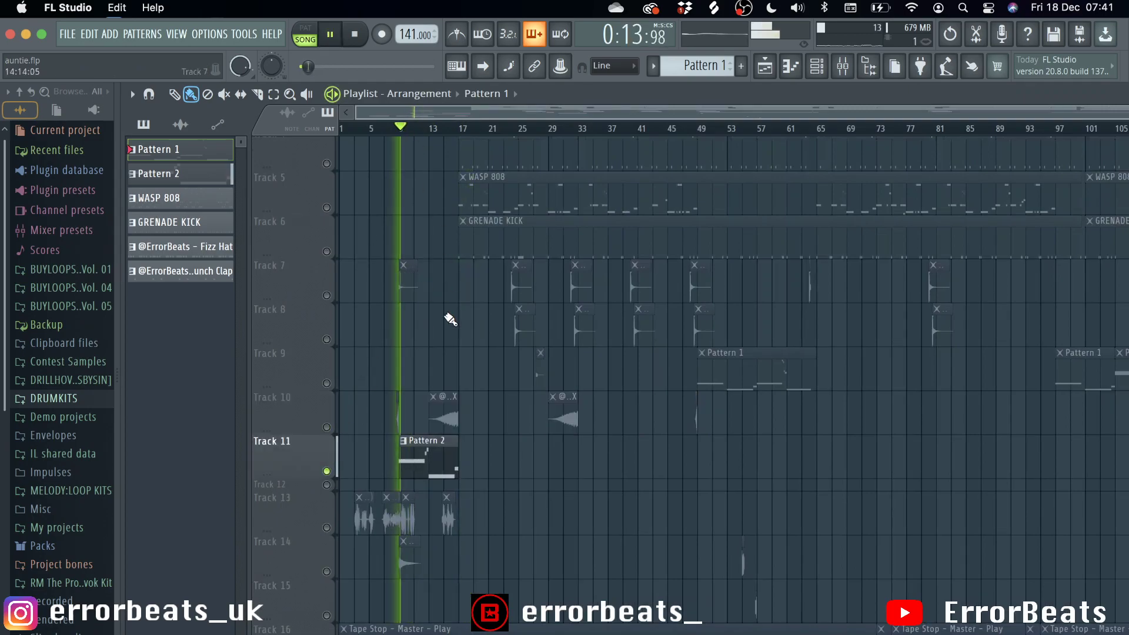
{"action": "double_click", "coordinate": [428, 461]}
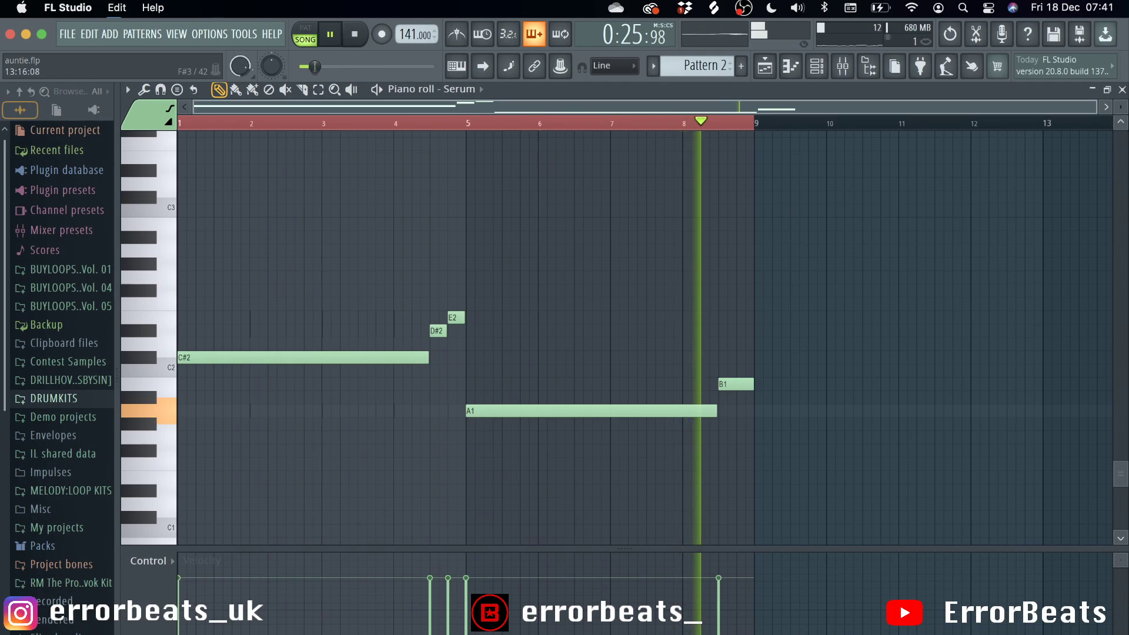
{"action": "left_click", "coordinate": [1122, 89]}
{"action": "key", "text": "space"}
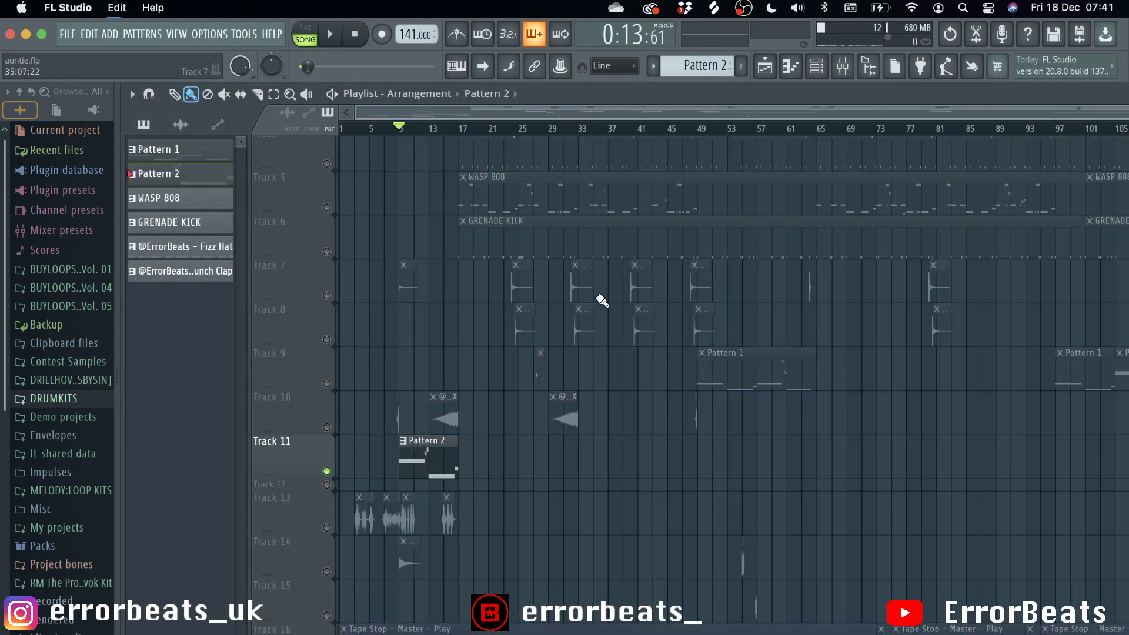
- Release the solo on Track 11 and solo the vocal clips on Track 13
{"action": "right_click", "coordinate": [327, 471]}
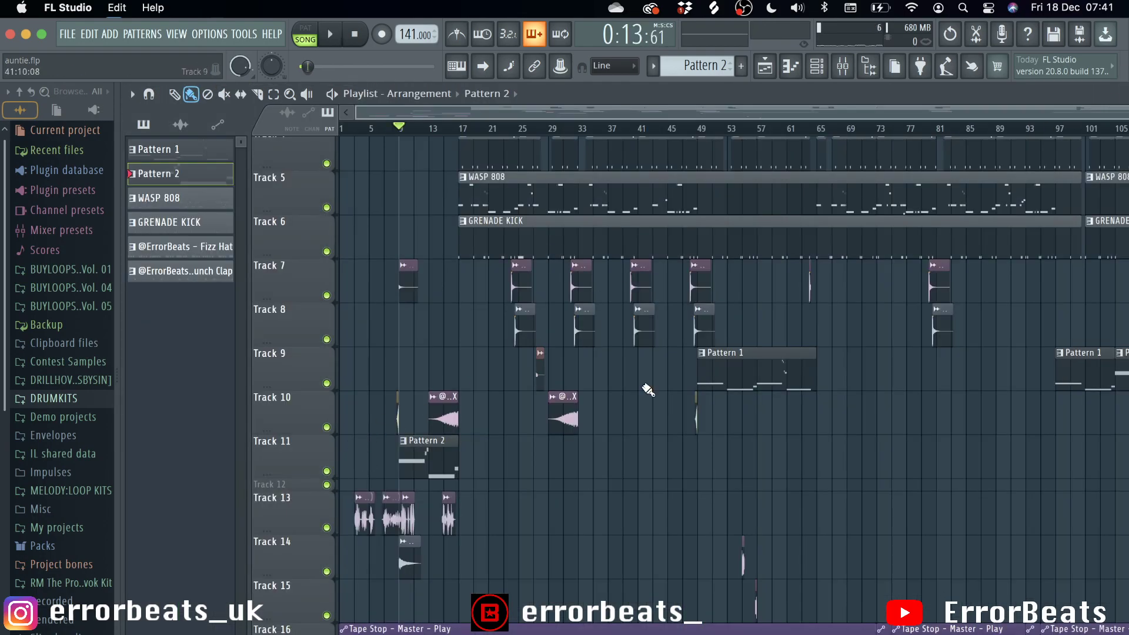
{"action": "scroll", "coordinate": [647, 390], "scroll_direction": "up", "scroll_amount": 3}
{"action": "scroll", "coordinate": [647, 390], "scroll_direction": "down", "scroll_amount": 3}
{"action": "right_click", "coordinate": [327, 527]}
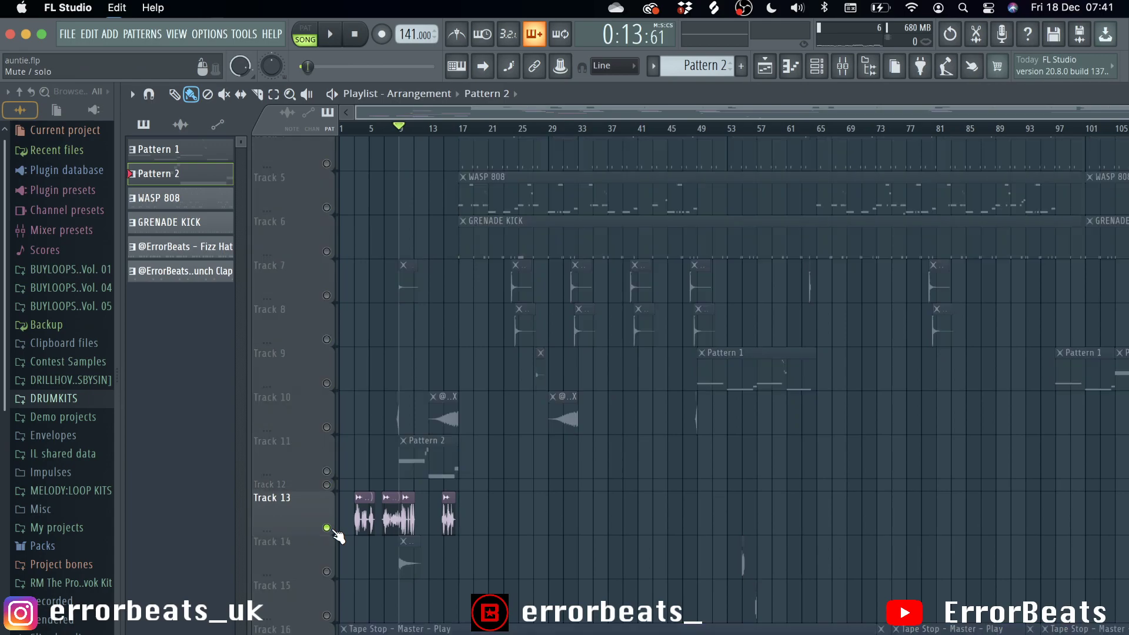
- Play the Track 13 vocals and examine Fruity Delay 3 and Fruity Reeverb 2 on mixer Insert 9
{"action": "key", "text": "space"}
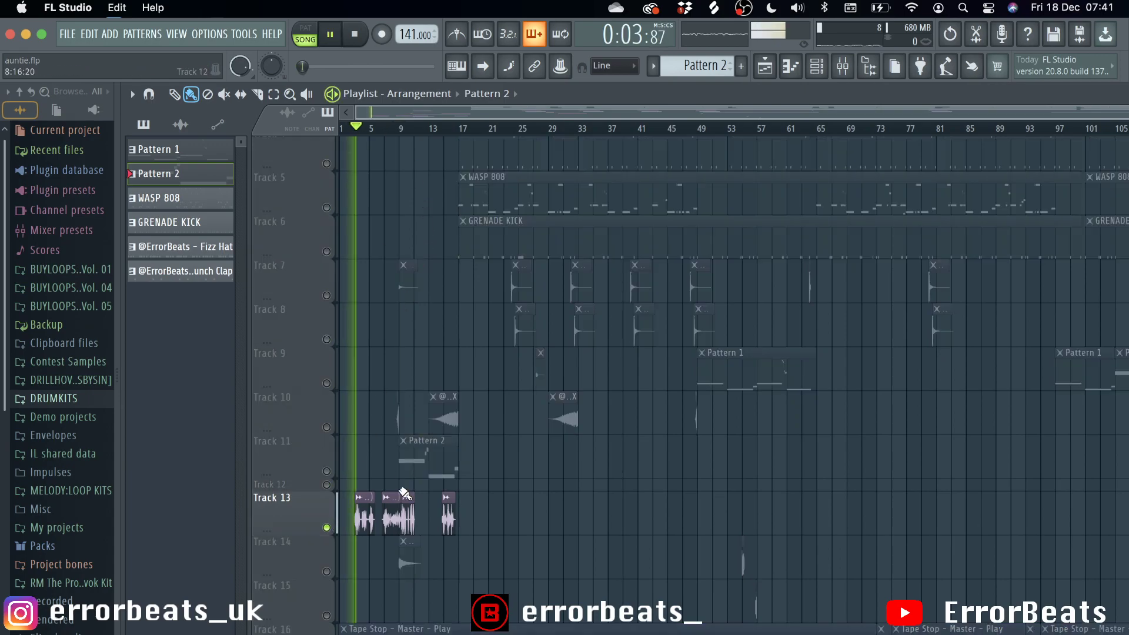
{"action": "key", "text": "F9"}
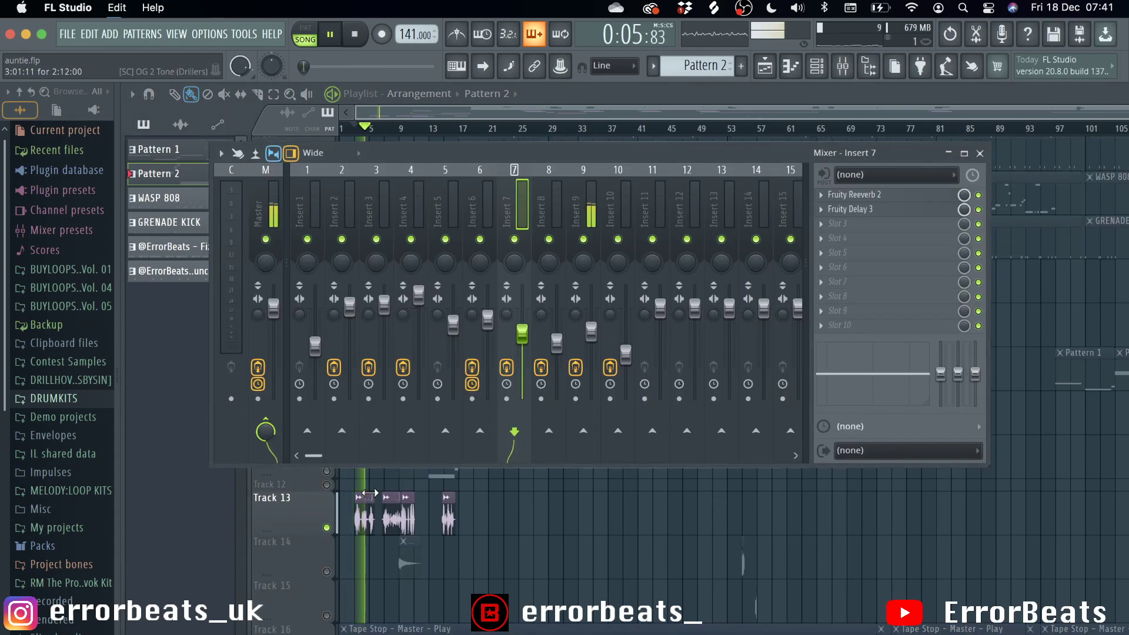
{"action": "left_click", "coordinate": [591, 198]}
{"action": "left_click", "coordinate": [849, 209]}
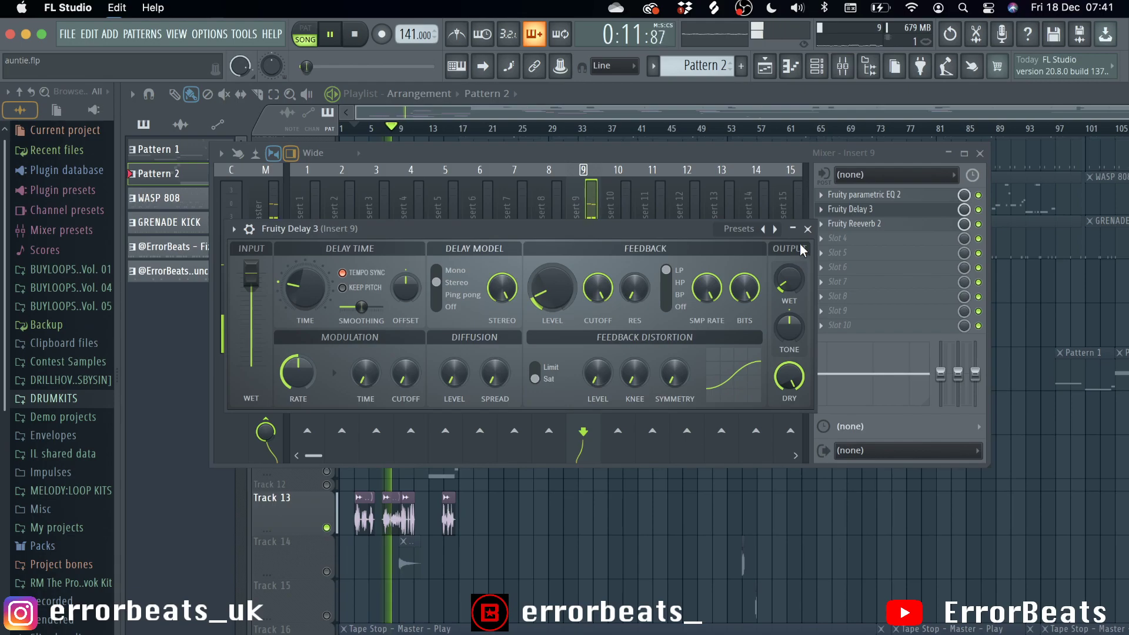
{"action": "left_click", "coordinate": [808, 229]}
{"action": "left_click", "coordinate": [886, 226]}
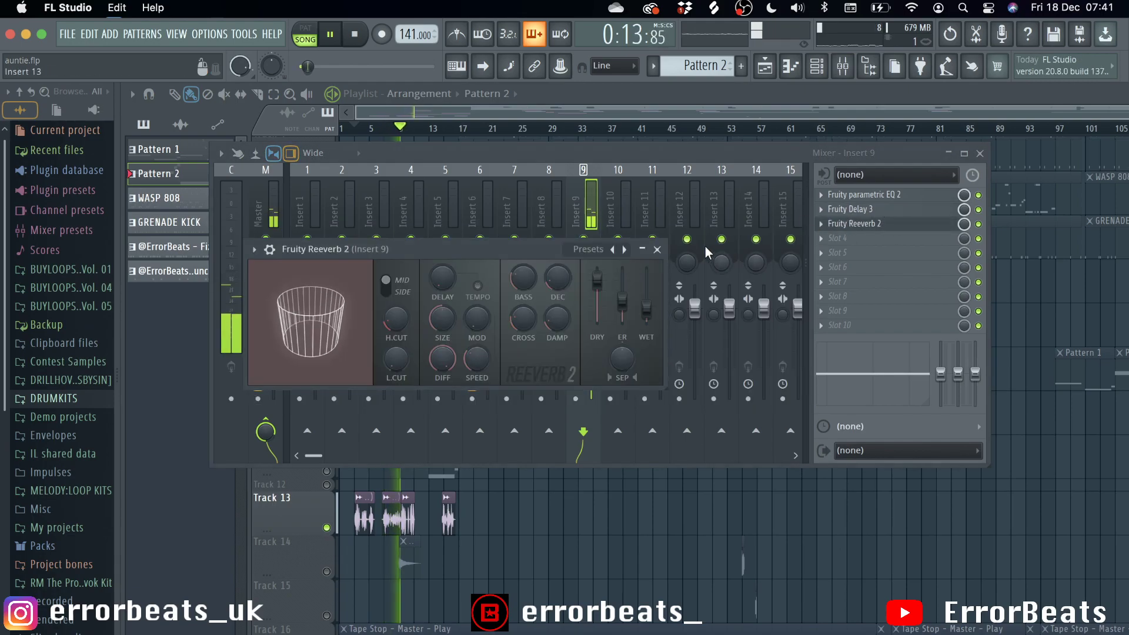
{"action": "left_click", "coordinate": [657, 250]}
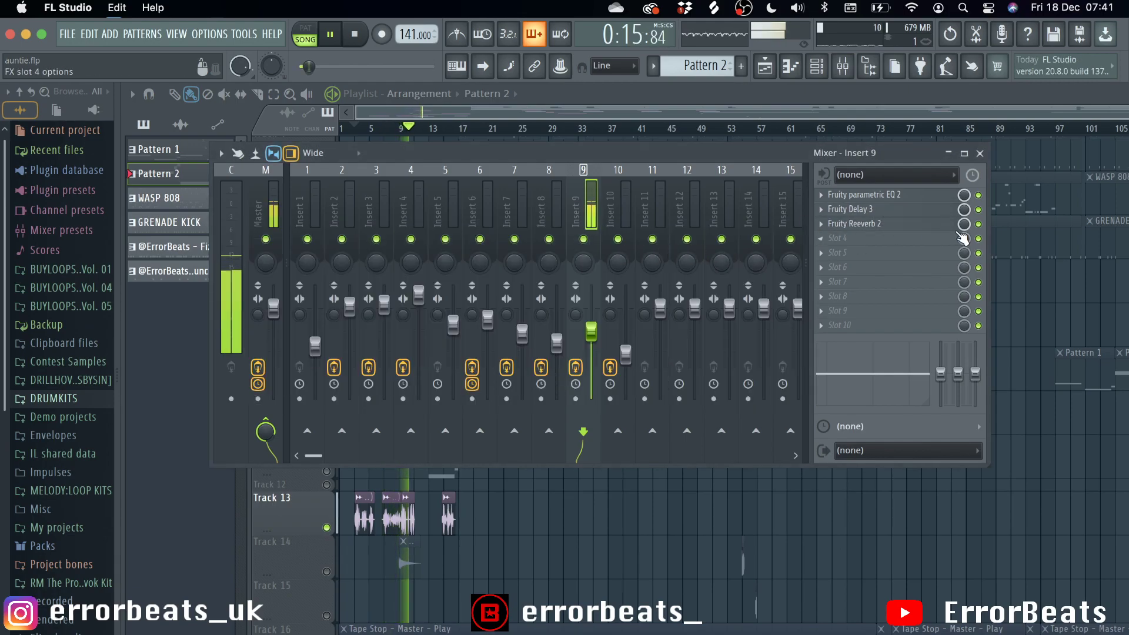
- Examine the low cut in Fruity parametric EQ 2 on mixer Insert 9, closing the EQ and the mixer when finished
{"action": "left_click", "coordinate": [928, 198]}
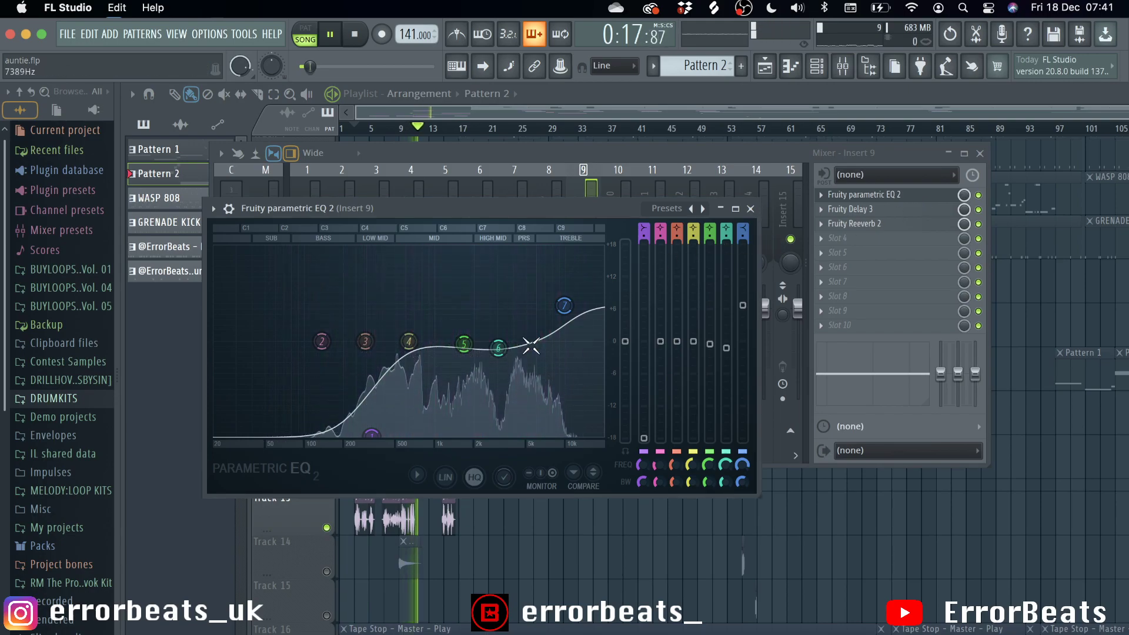
{"action": "left_click_drag", "start_coordinate": [364, 433], "coordinate": [374, 436]}
{"action": "left_click", "coordinate": [759, 223]}
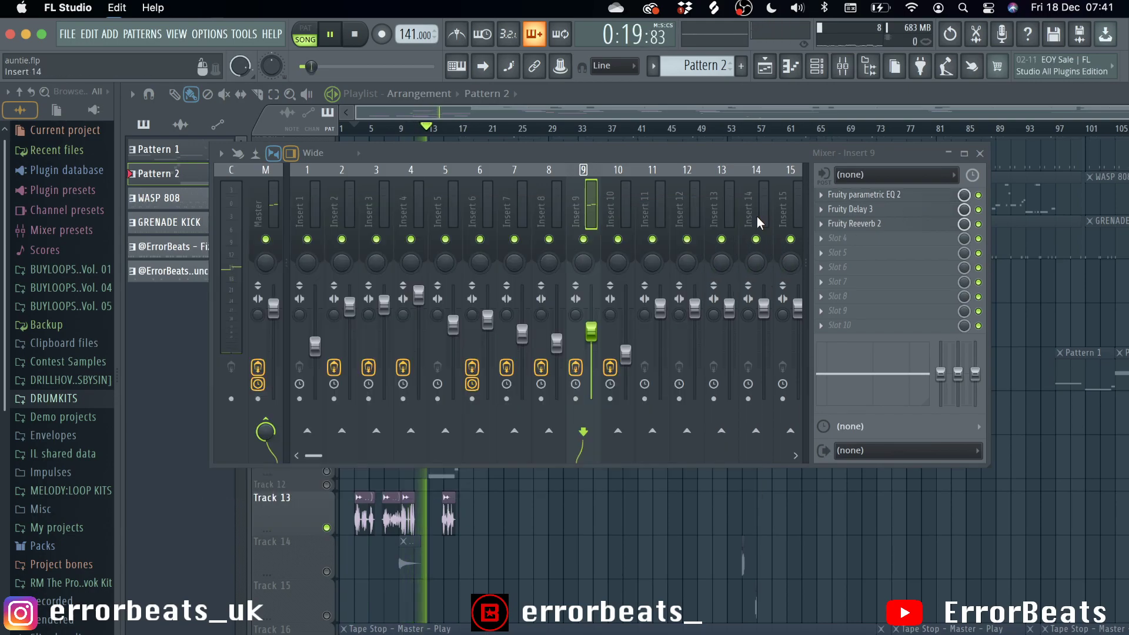
{"action": "left_click", "coordinate": [980, 154]}
- Listen to the last vocal clip on Track 13 near bar 15 and stop playback
{"action": "scroll", "coordinate": [479, 446], "scroll_direction": "up", "scroll_amount": 5}
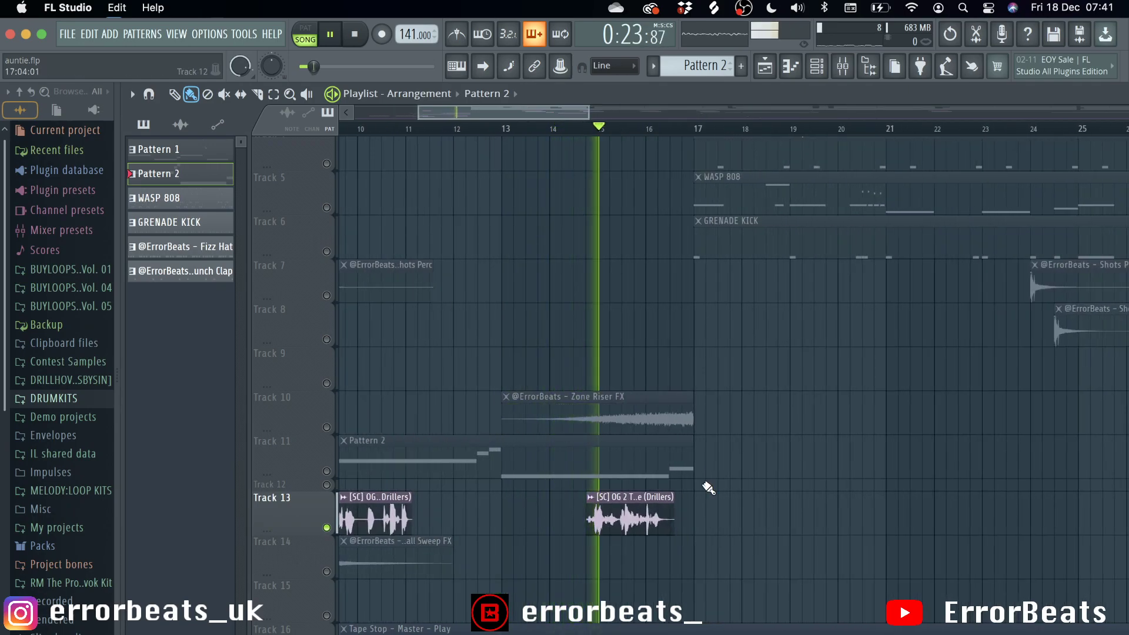
{"action": "scroll", "coordinate": [709, 488], "scroll_direction": "down", "scroll_amount": 5}
{"action": "scroll", "coordinate": [708, 488], "scroll_direction": "down", "scroll_amount": 4}
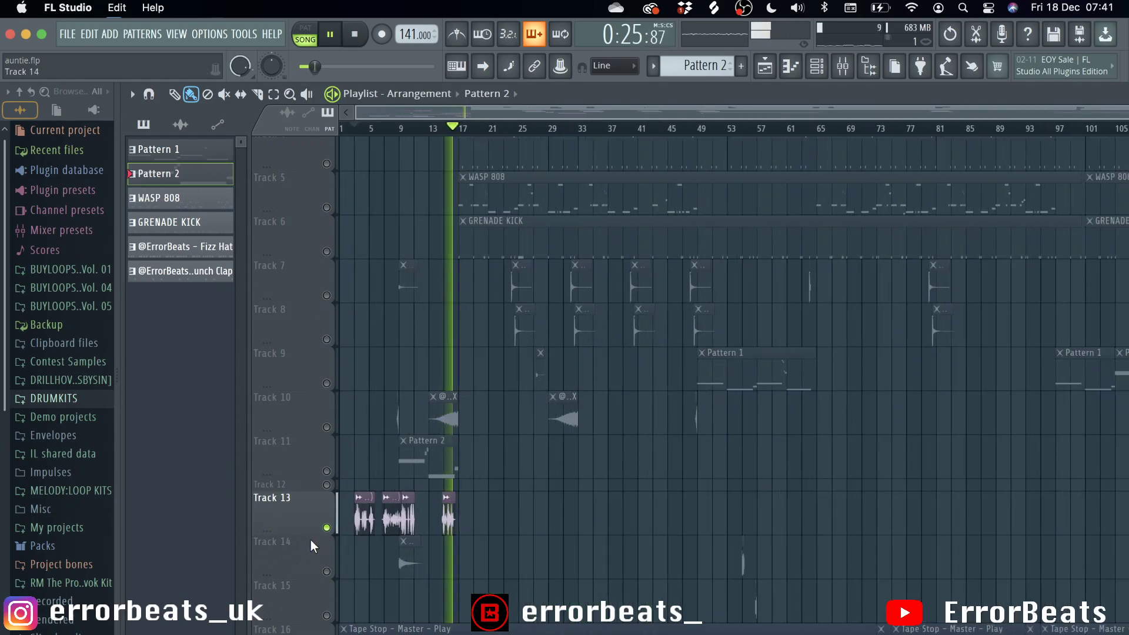
{"action": "key", "text": "space"}
- Release the solo on Track 13 and solo Track 14
{"action": "right_click", "coordinate": [328, 528]}
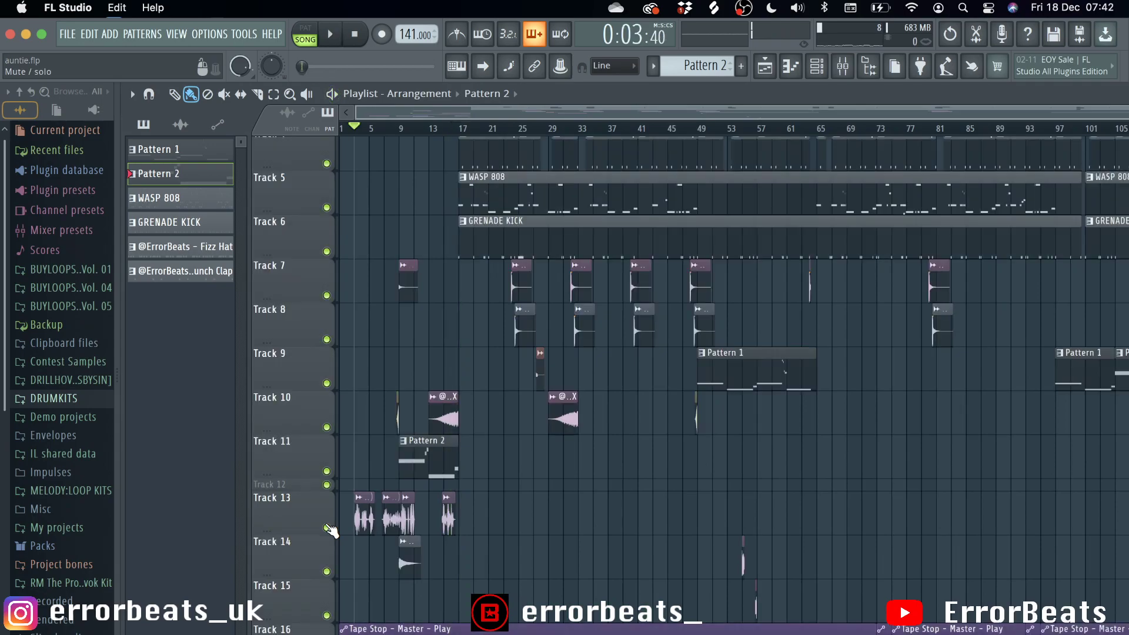
{"action": "right_click", "coordinate": [330, 571]}
{"action": "left_click", "coordinate": [315, 563]}
{"action": "right_click", "coordinate": [328, 571]}
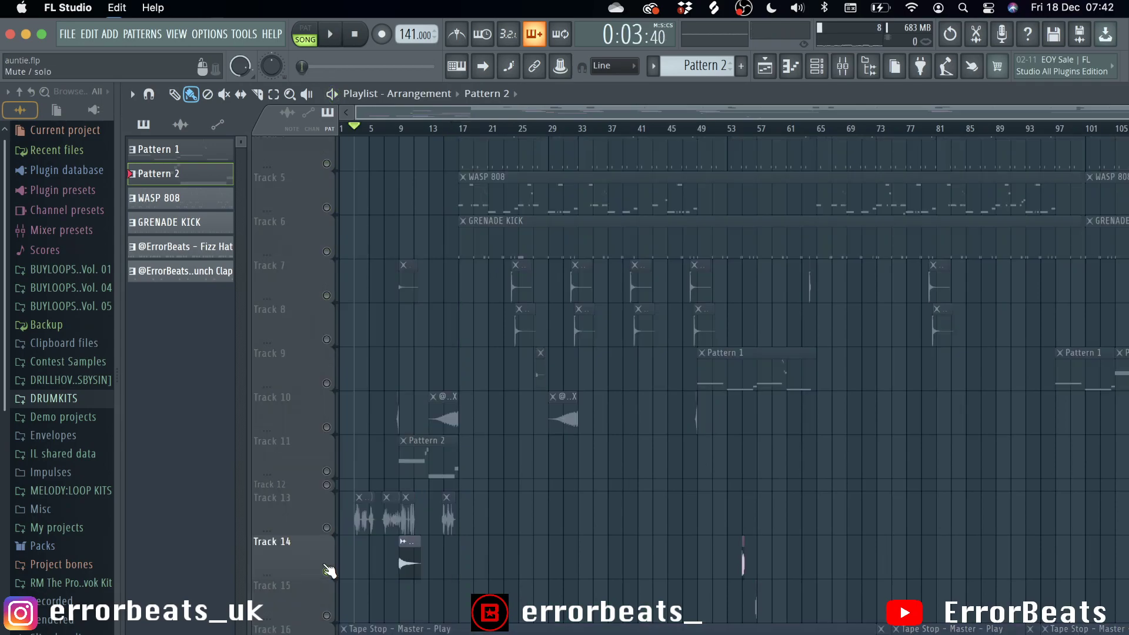
- Play the Small Sweep FX clip on Track 14 from bar 9
{"action": "left_click", "coordinate": [402, 130]}
{"action": "key", "text": "space"}
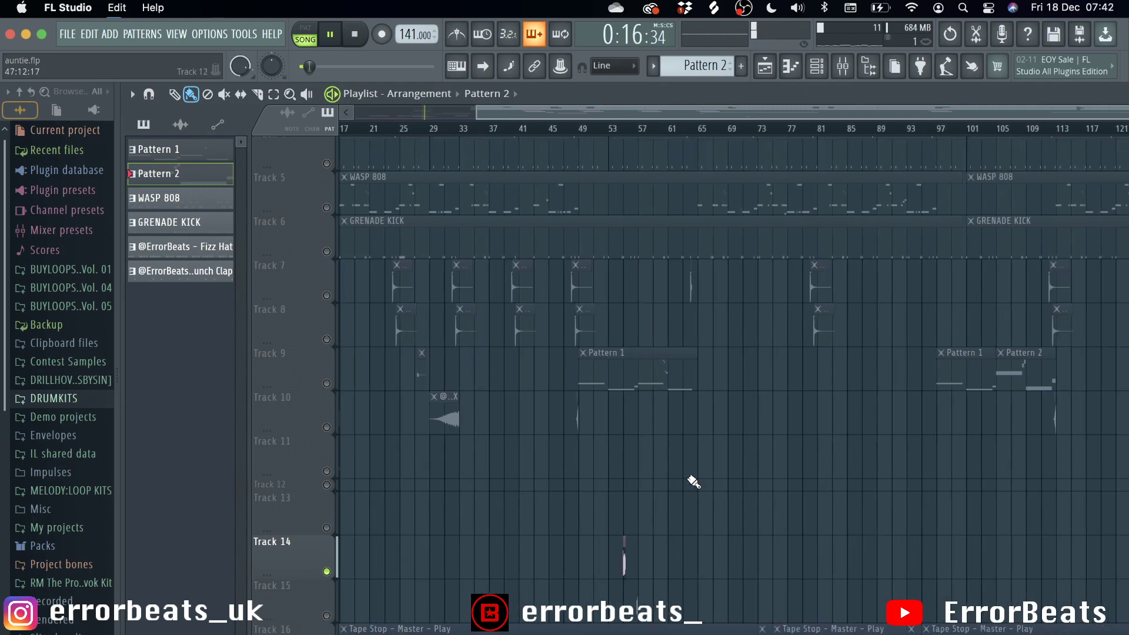
{"action": "scroll", "coordinate": [694, 480], "scroll_direction": "down", "scroll_amount": 1}
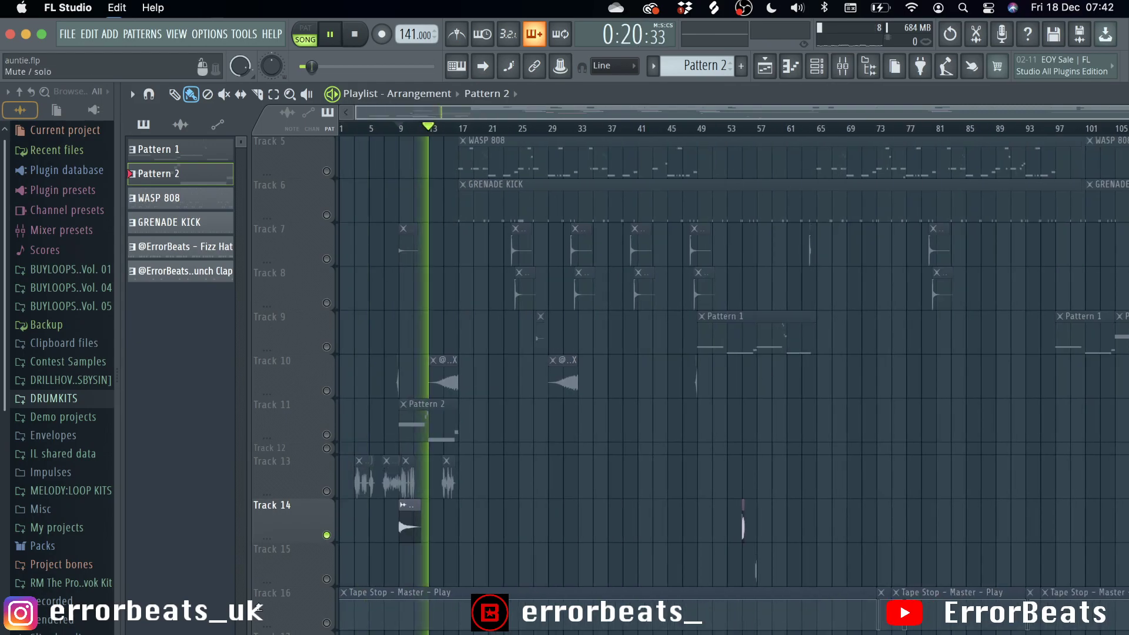
- Play the short effect clips on soloed Tracks 14 and 15 from about bar 55, and stop playback
{"action": "left_click", "coordinate": [744, 135]}
{"action": "scroll", "coordinate": [803, 278], "scroll_direction": "up", "scroll_amount": 5, "text": "ctrl"}
{"action": "scroll", "coordinate": [803, 277], "scroll_direction": "left", "scroll_amount": 2}
{"action": "scroll", "coordinate": [816, 343], "scroll_direction": "down", "scroll_amount": 4, "text": "ctrl"}
{"action": "scroll", "coordinate": [815, 344], "scroll_direction": "down", "scroll_amount": 3, "text": "ctrl"}
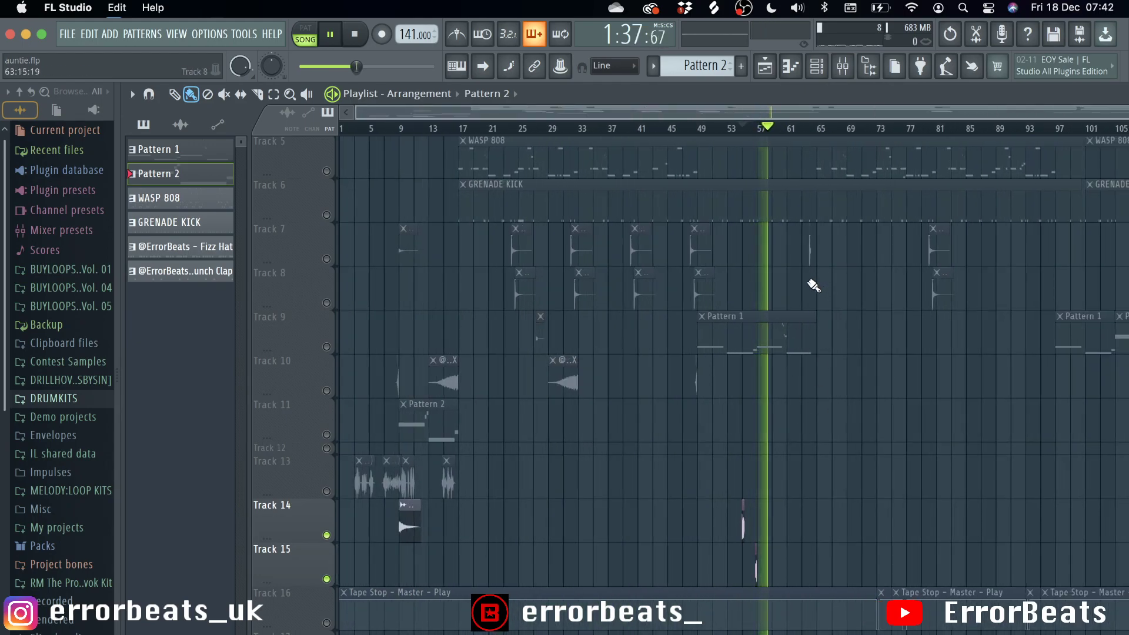
{"action": "key", "text": "space"}
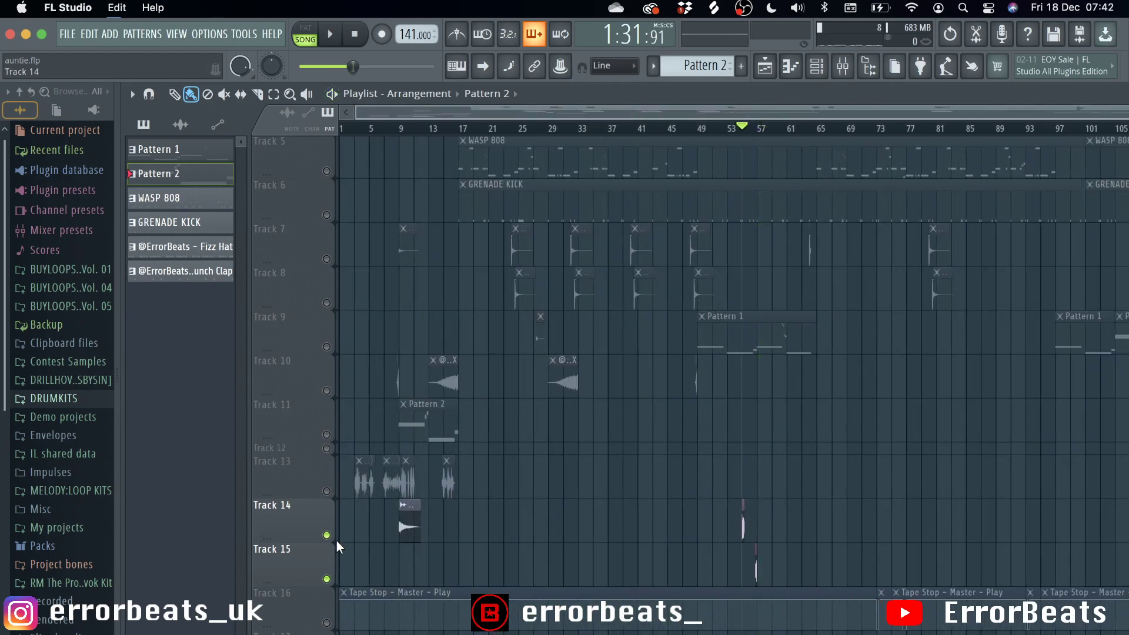
- Release the solo on Tracks 14 and 15 and open the channel rack
{"action": "right_click", "coordinate": [333, 582]}
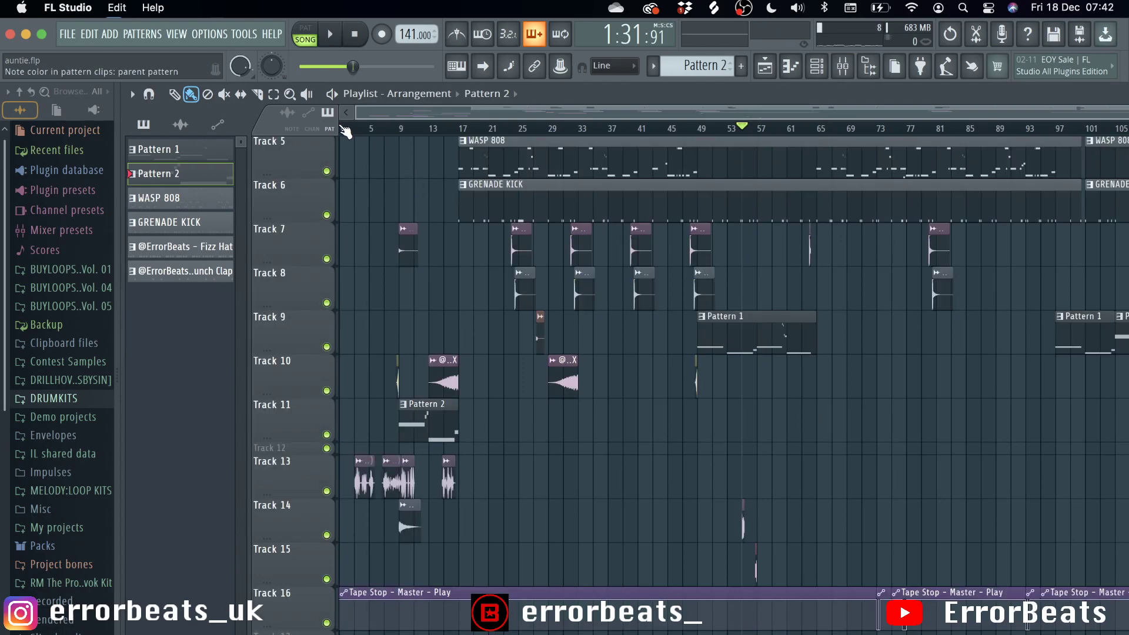
{"action": "scroll", "coordinate": [353, 144], "scroll_direction": "up", "scroll_amount": 4}
{"action": "key", "text": "F6"}
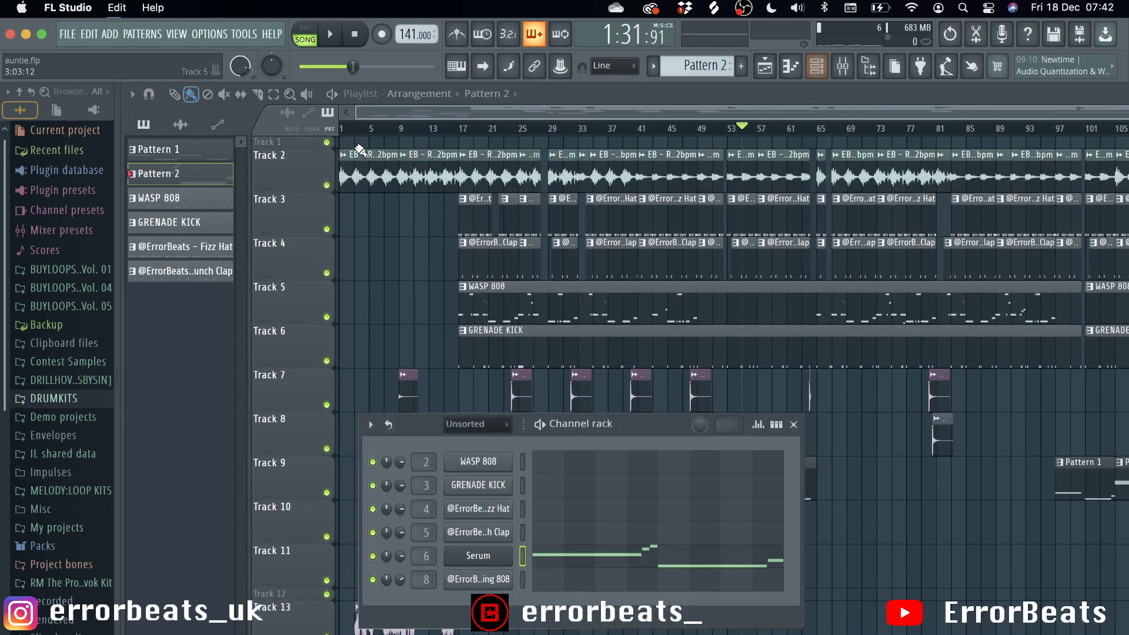
- Reposition the channel rack and inspect the WASP 808 and GRENADE KICK sample settings
{"action": "left_click_drag", "start_coordinate": [653, 430], "coordinate": [638, 213]}
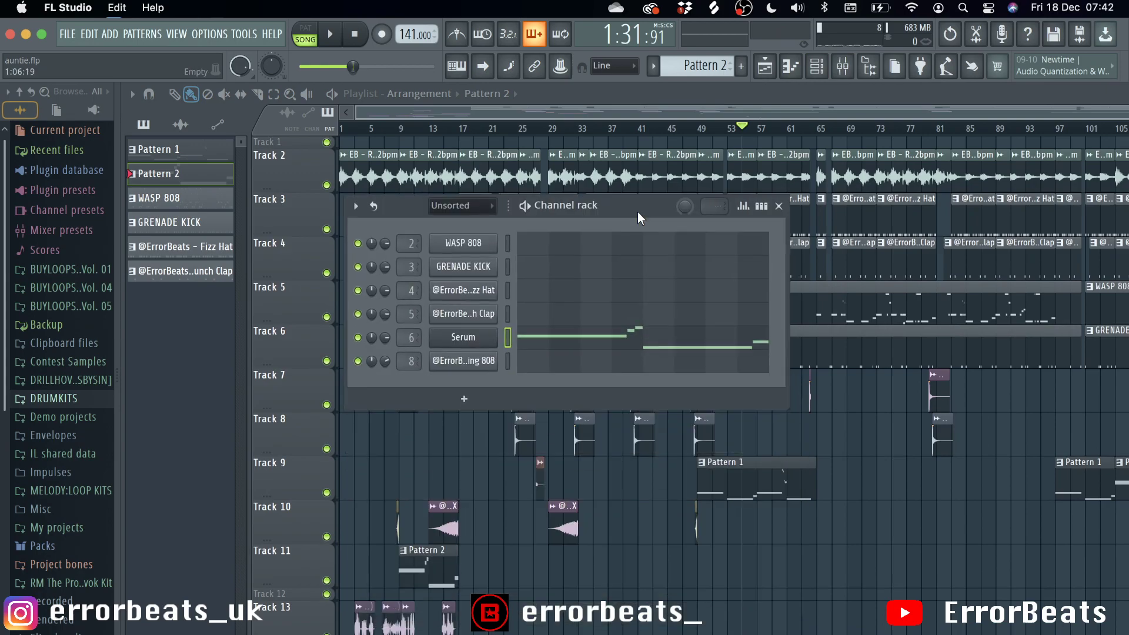
{"action": "left_click", "coordinate": [481, 246]}
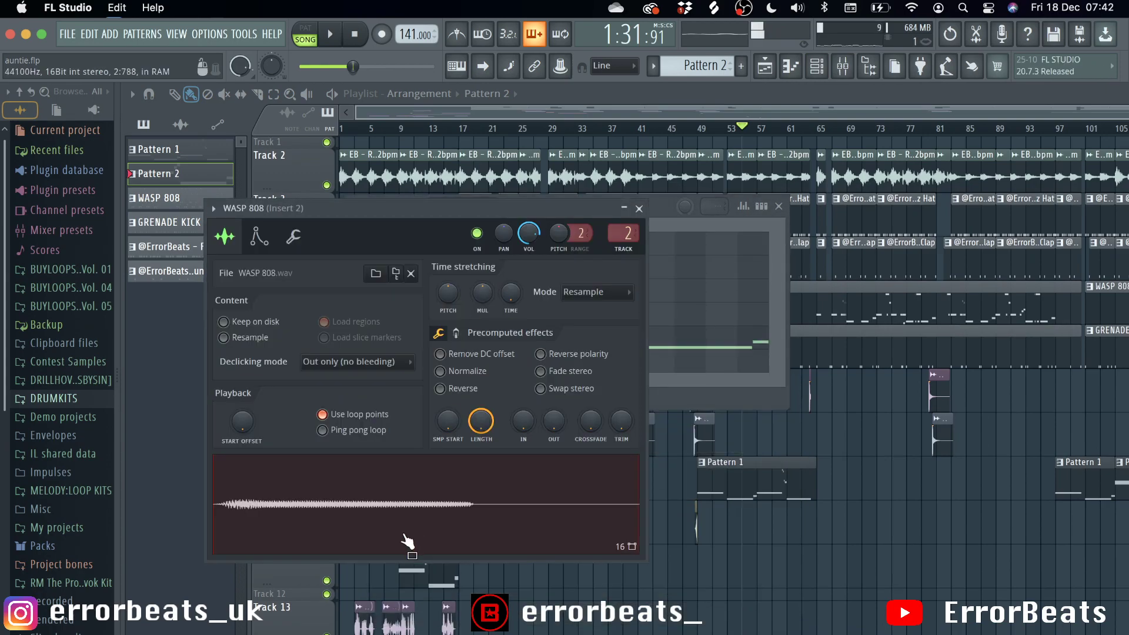
{"action": "left_click", "coordinate": [639, 209]}
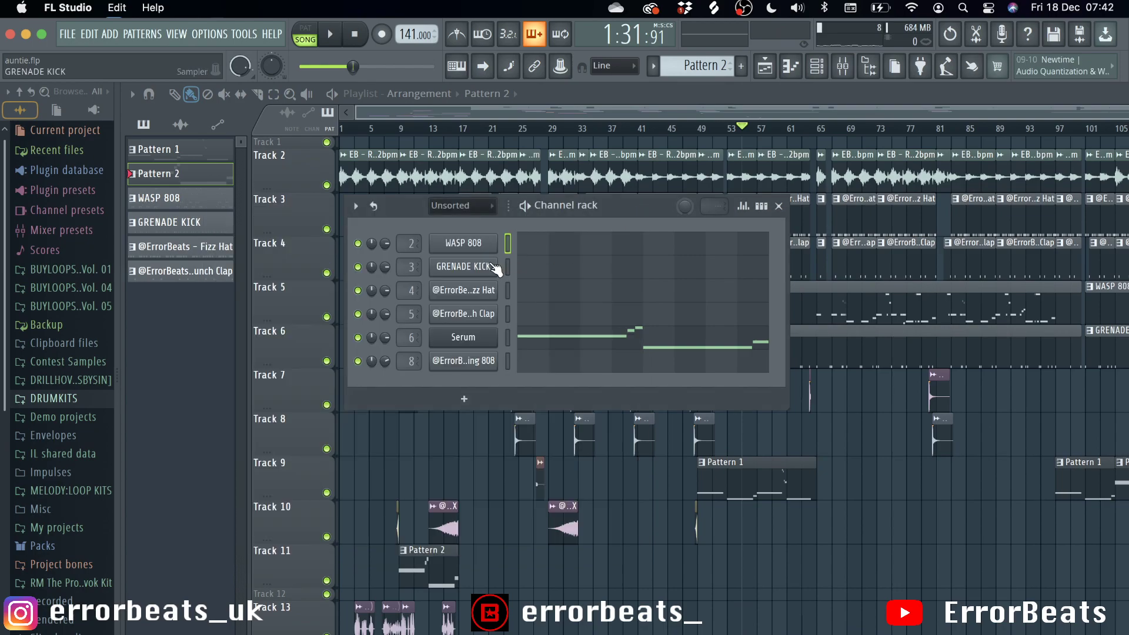
{"action": "left_click", "coordinate": [488, 270]}
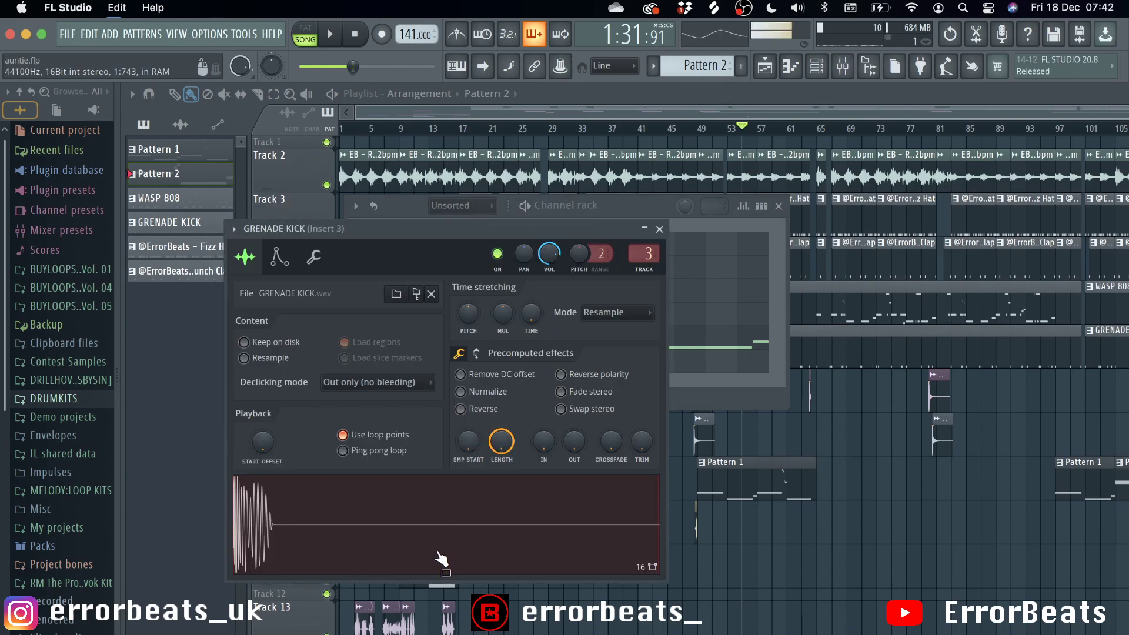
{"action": "left_click", "coordinate": [659, 229]}
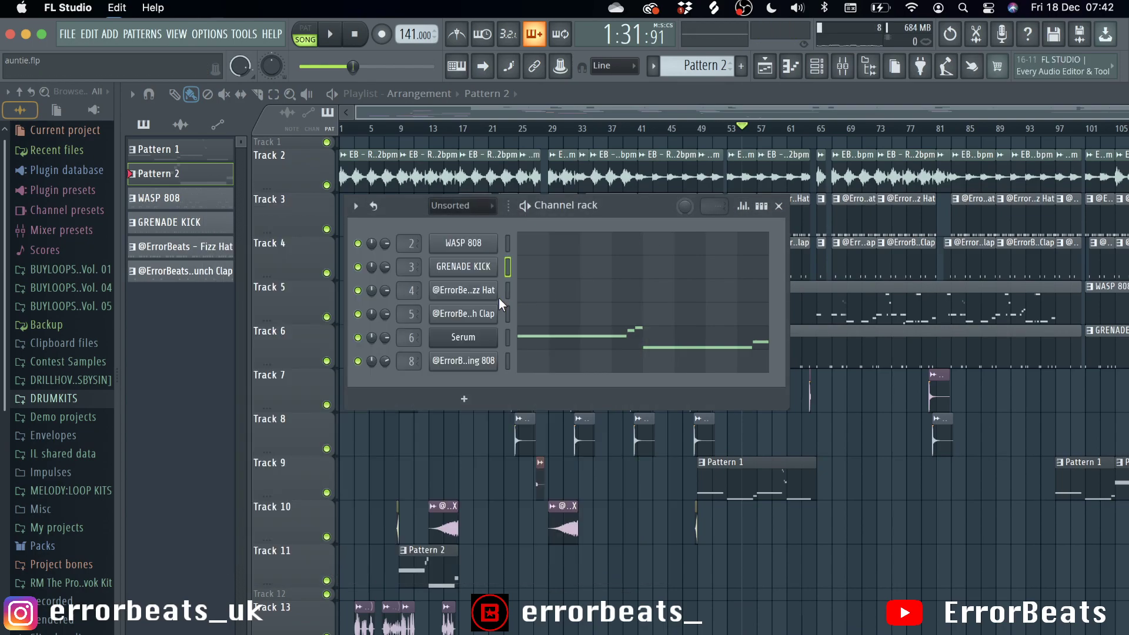
- Inspect the sample settings of the Fizz Hat and Punch Clap channels
{"action": "left_click", "coordinate": [498, 297]}
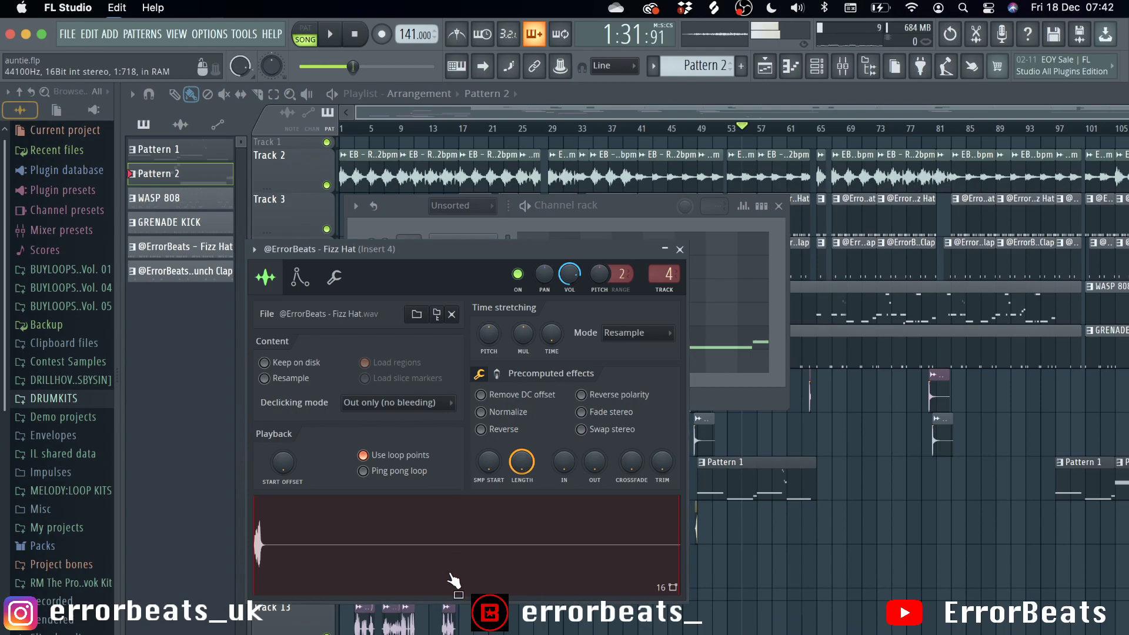
{"action": "left_click", "coordinate": [679, 249]}
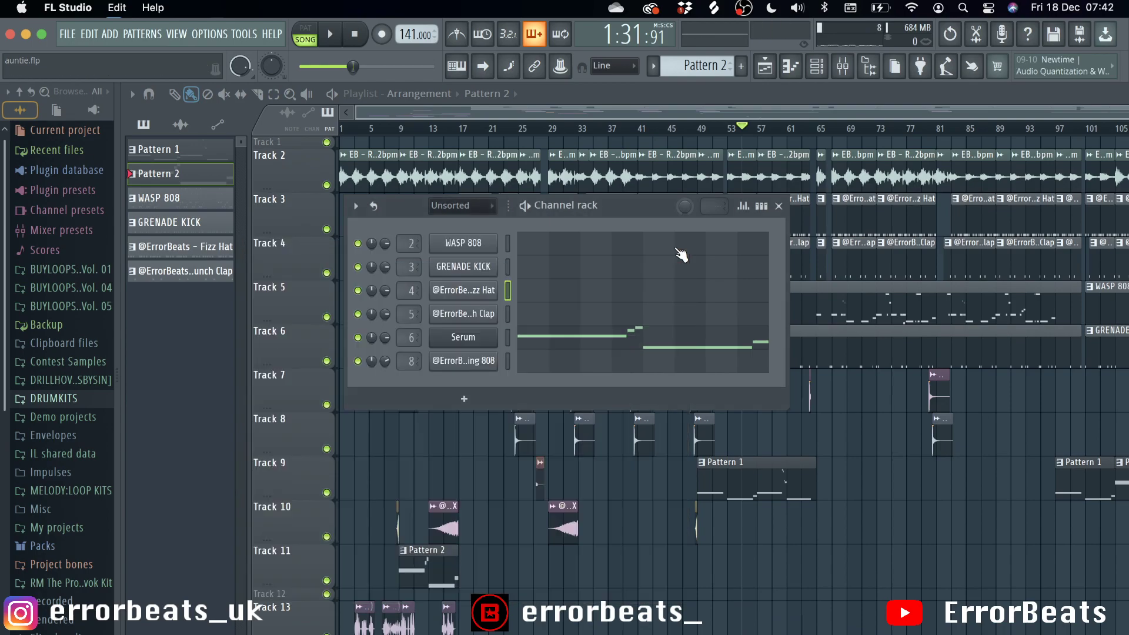
{"action": "left_click", "coordinate": [467, 314]}
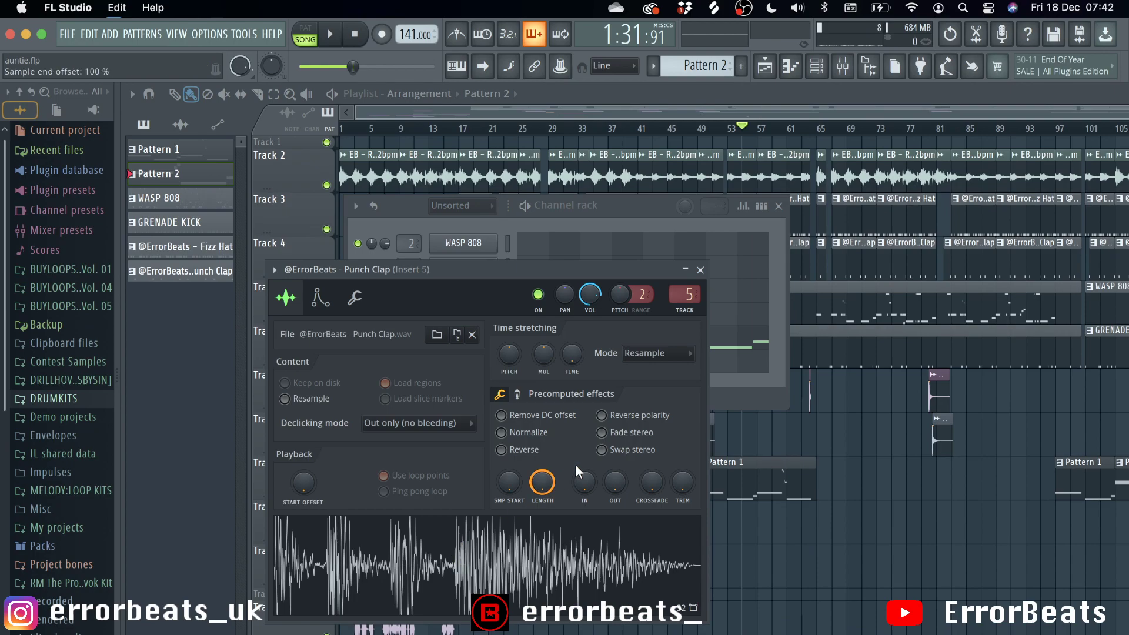
{"action": "left_click", "coordinate": [699, 270]}
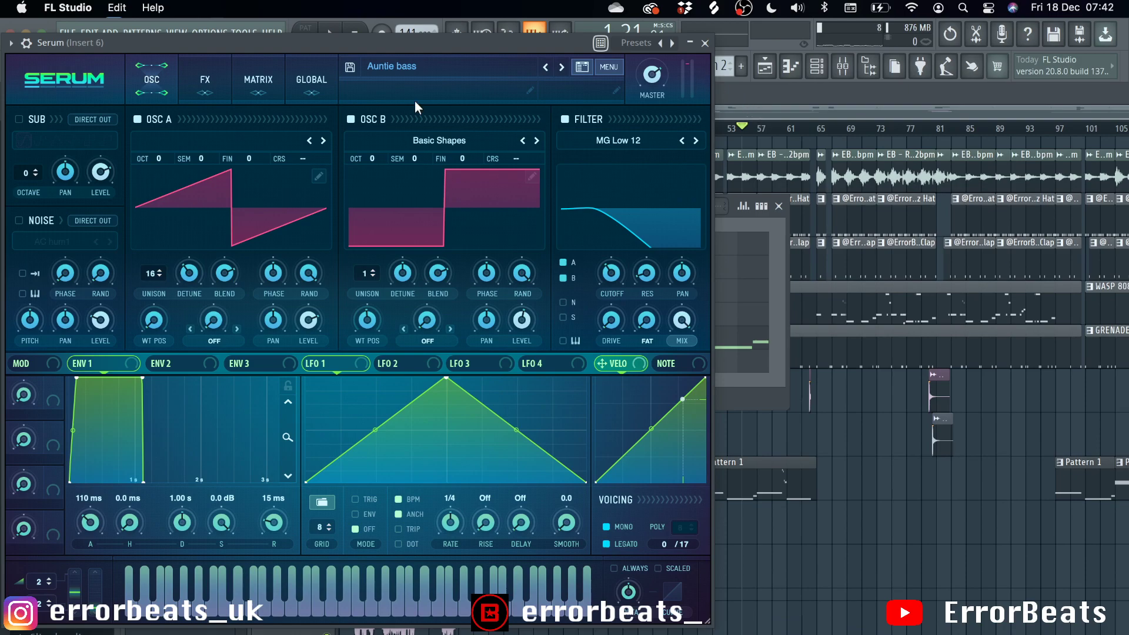
- Inspect the effects in Serum's Auntie bass preset, and the Ching 808 channel's sample settings
{"action": "left_click", "coordinate": [207, 78]}
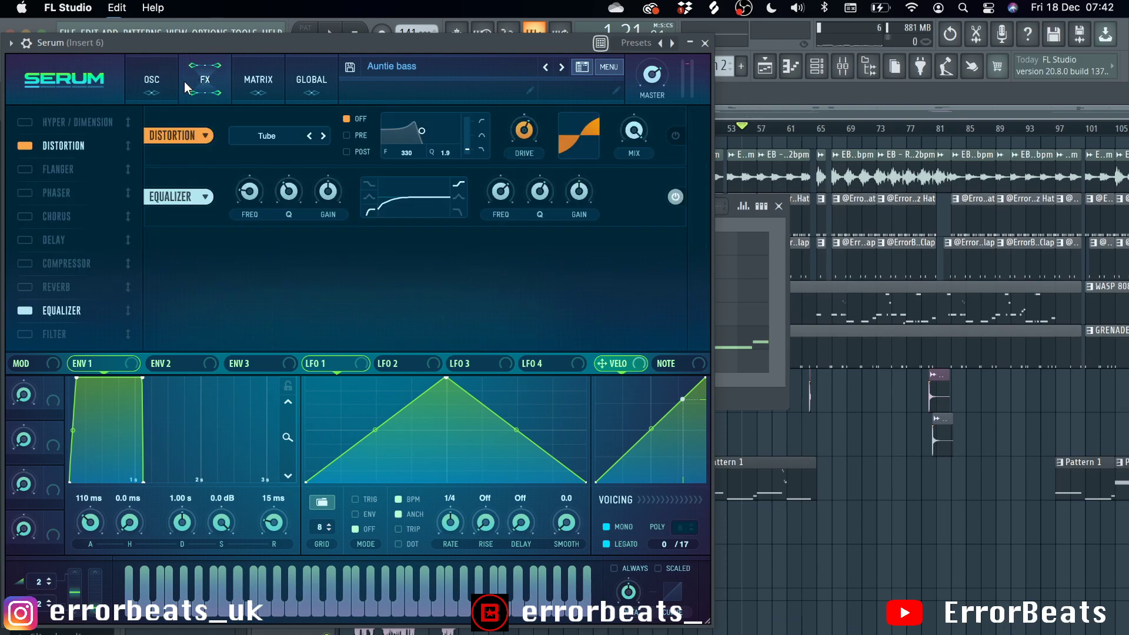
{"action": "left_click", "coordinate": [705, 43]}
{"action": "left_click", "coordinate": [479, 361]}
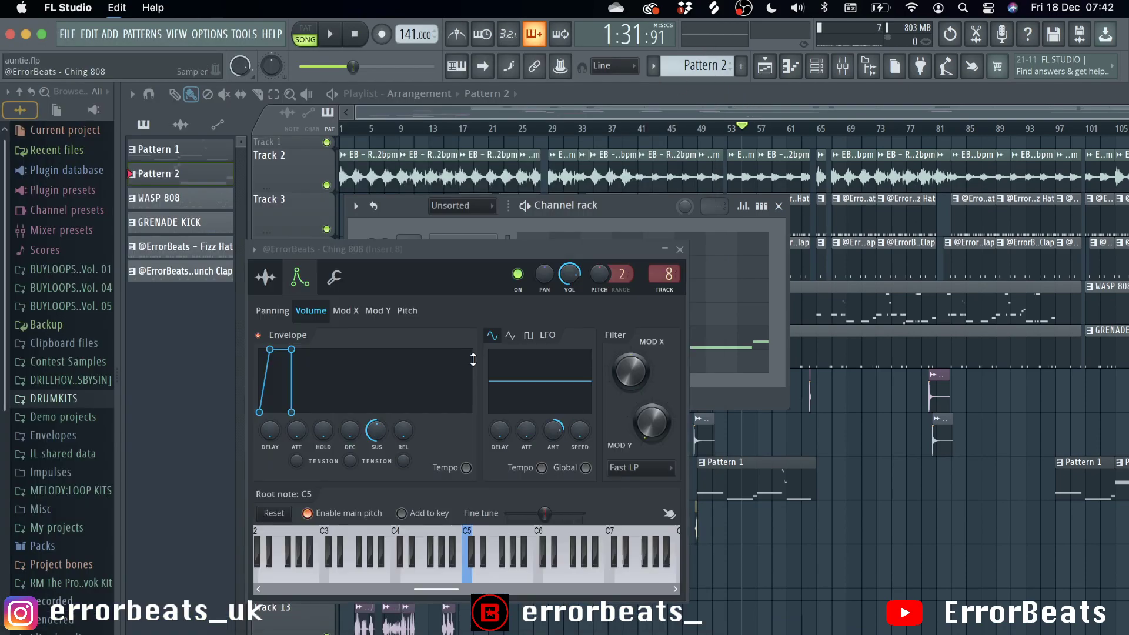
{"action": "left_click", "coordinate": [334, 277]}
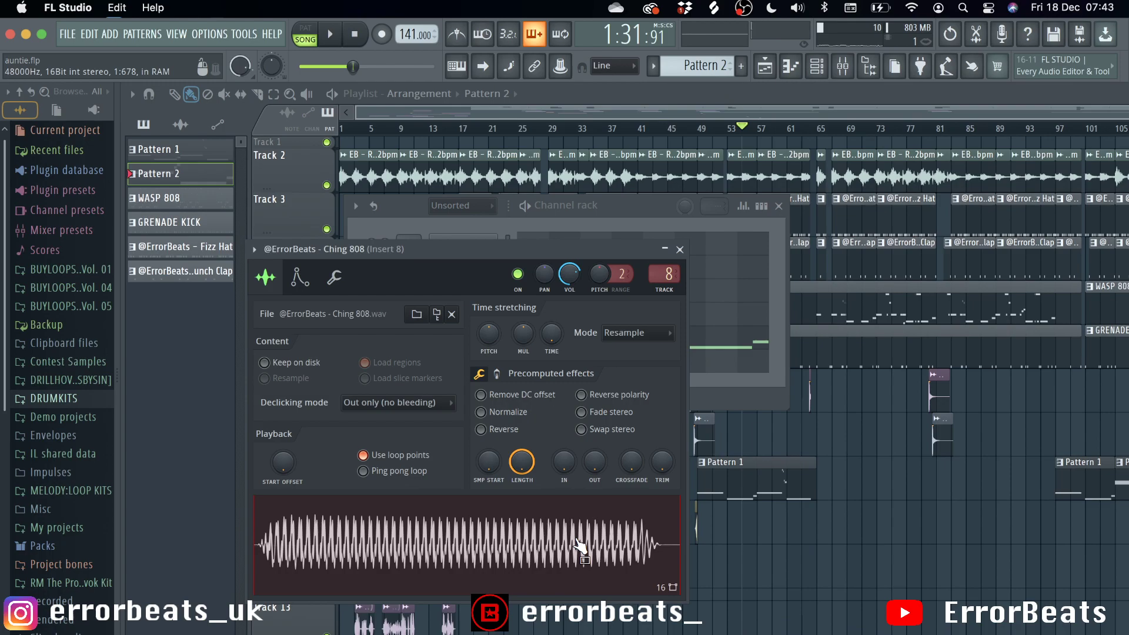
{"action": "left_click", "coordinate": [681, 249]}
- Filter the channel rack to the Audio group and inspect the Zone Riser FX clip settings
{"action": "left_click", "coordinate": [471, 206]}
{"action": "left_click", "coordinate": [486, 243]}
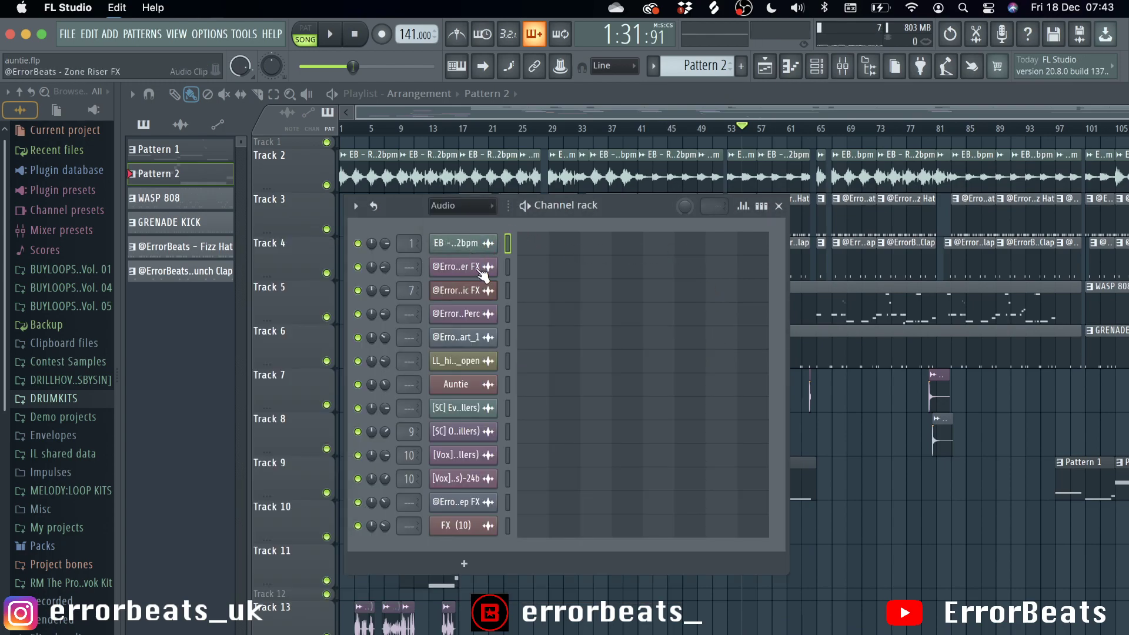
{"action": "left_click", "coordinate": [481, 269]}
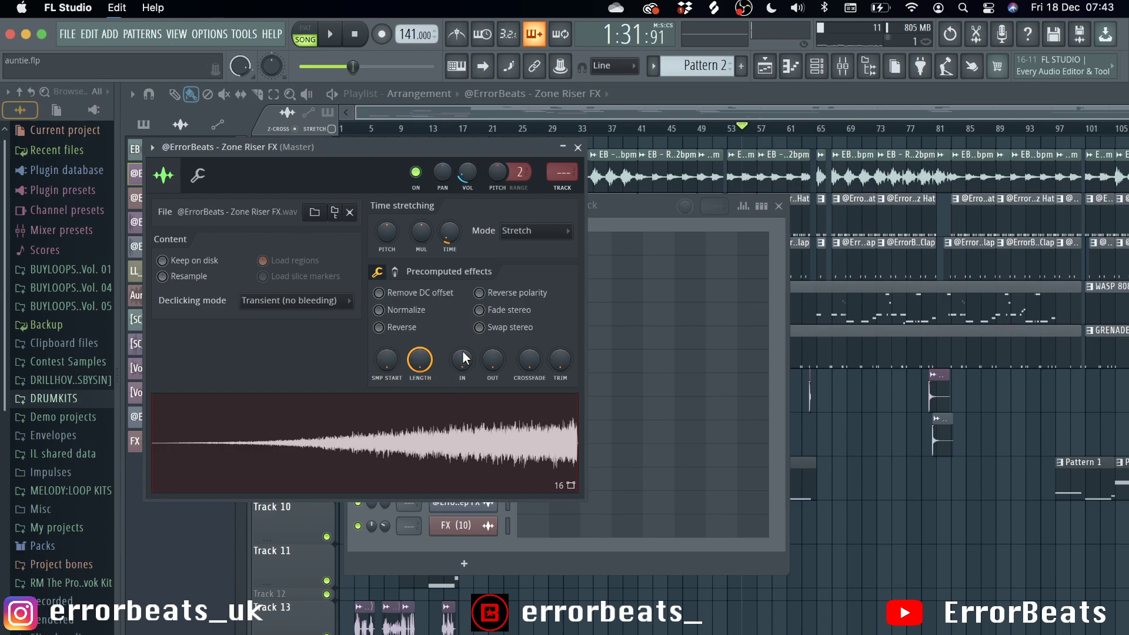
{"action": "left_click", "coordinate": [578, 148]}
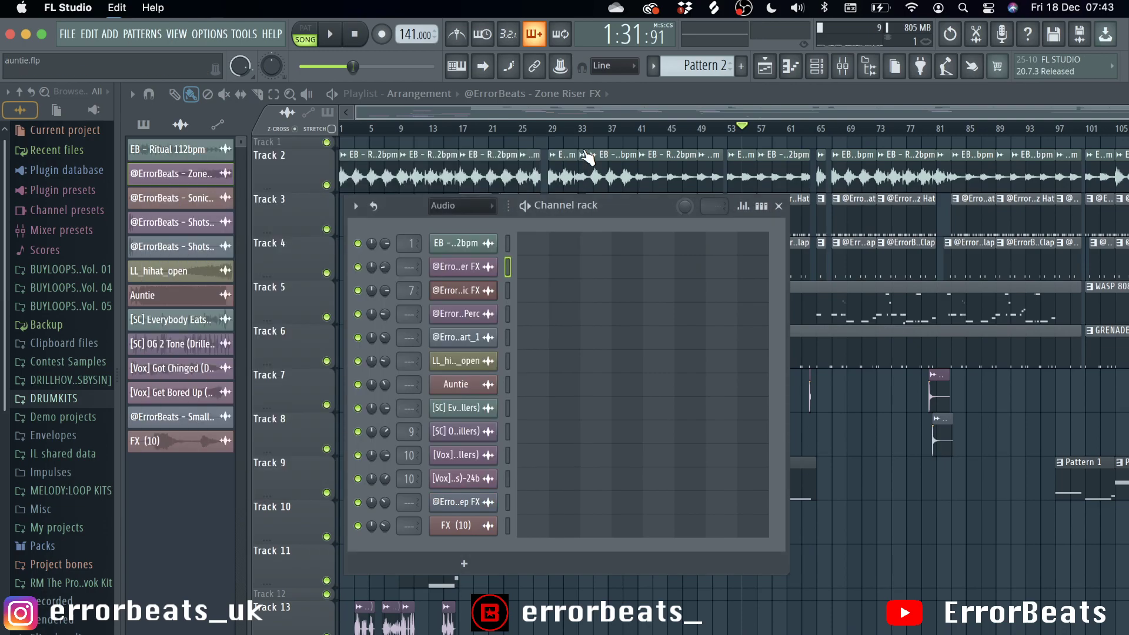
- Inspect the settings of the Shots Perc and Shots Perc - Part_1 audio clips
{"action": "left_click", "coordinate": [489, 314]}
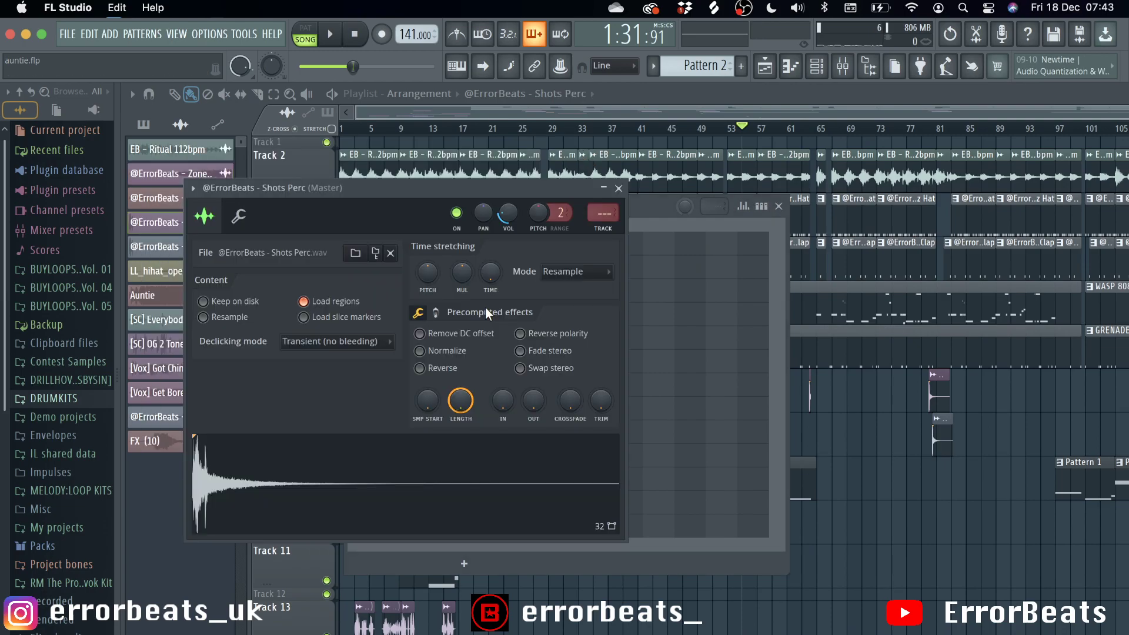
{"action": "left_click", "coordinate": [619, 188]}
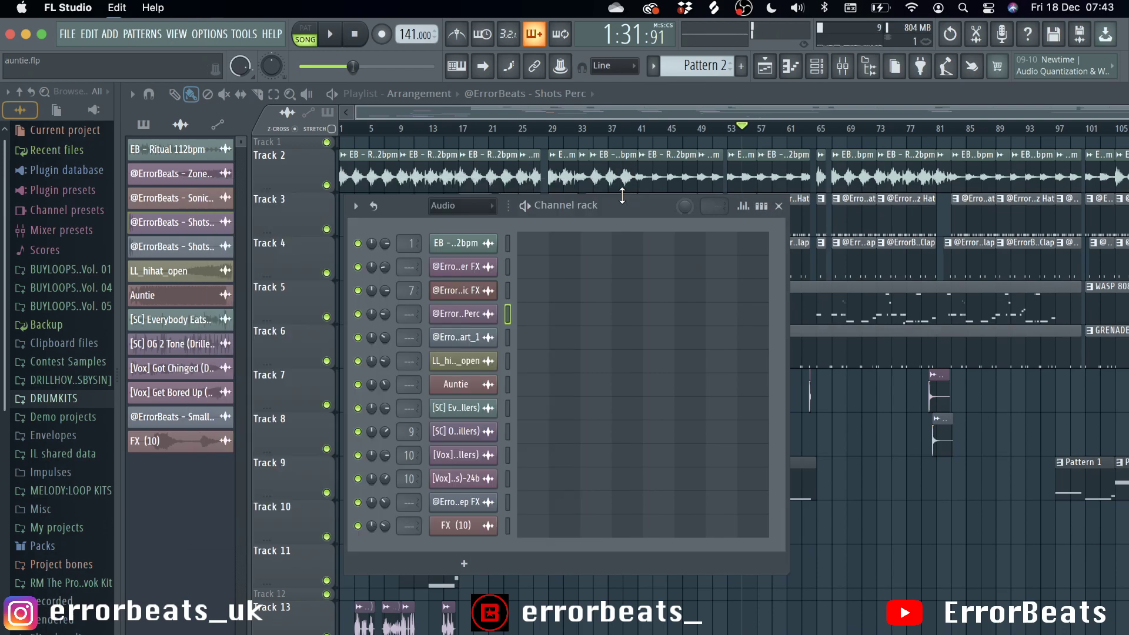
{"action": "left_click", "coordinate": [494, 339]}
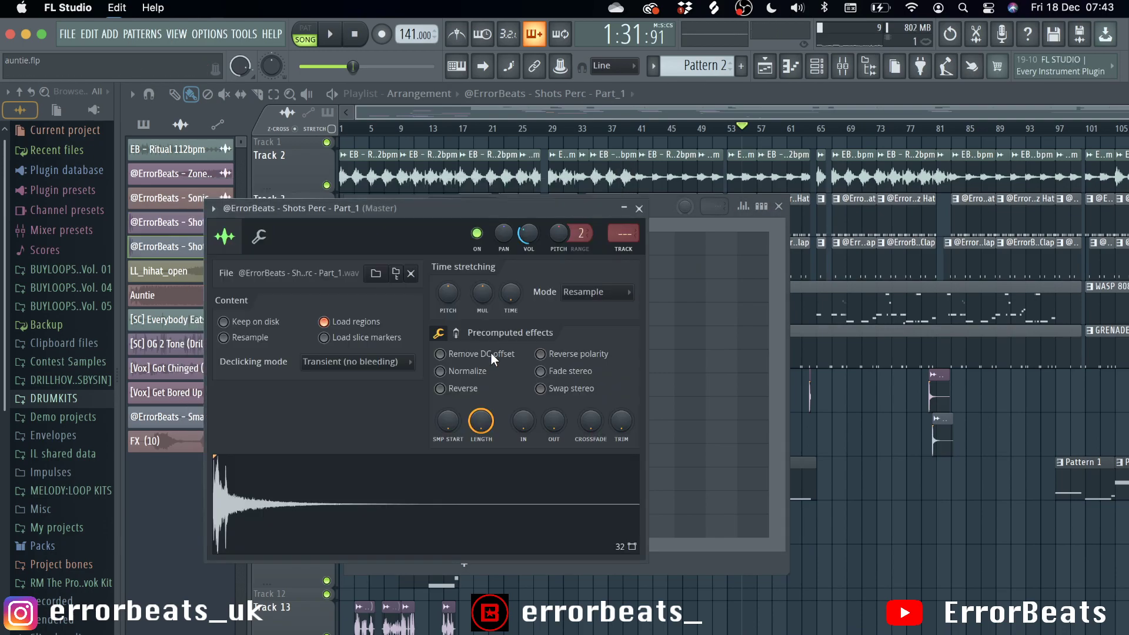
{"action": "left_click", "coordinate": [640, 209]}
- Open the LL_hihat_open clip settings and compare its waveform with Reverse off and on
{"action": "left_click", "coordinate": [496, 364]}
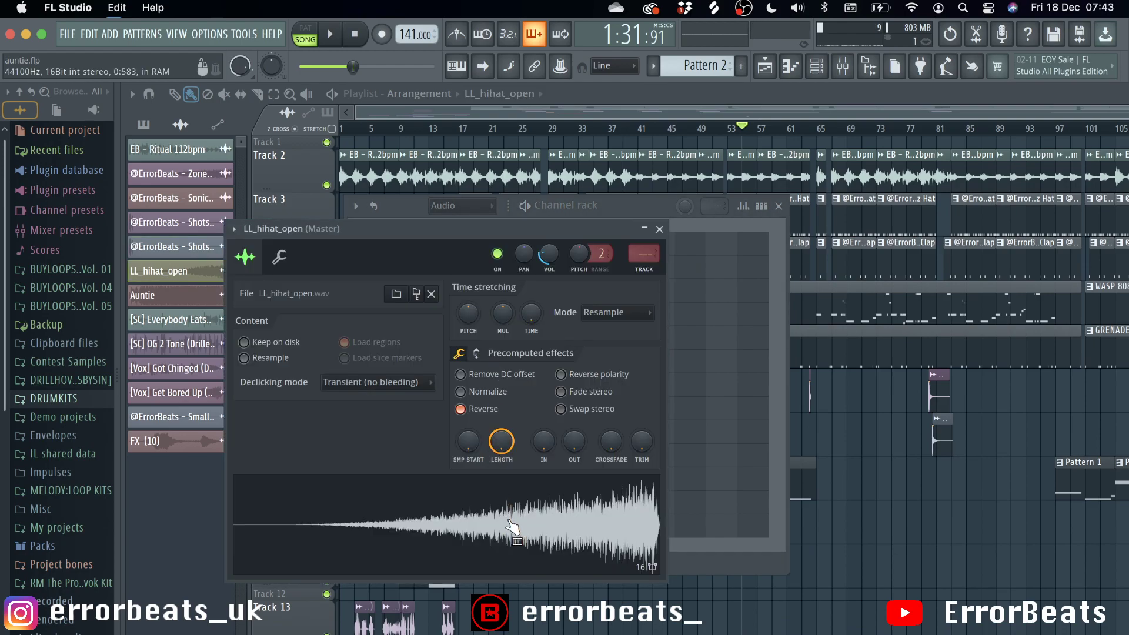
{"action": "left_click", "coordinate": [469, 408]}
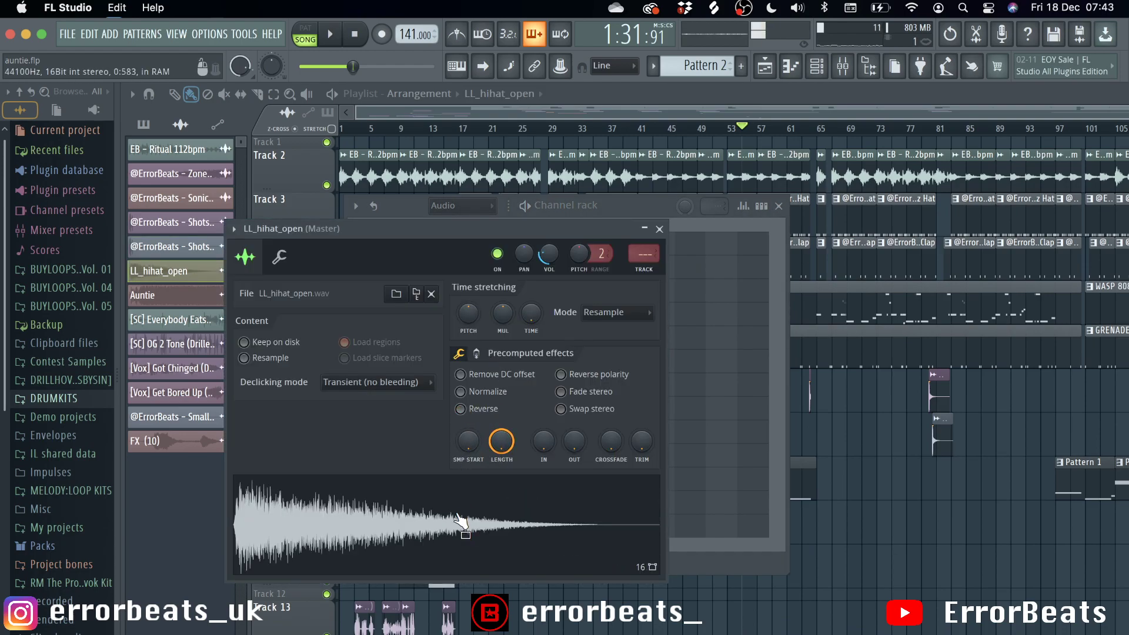
{"action": "left_click", "coordinate": [460, 408]}
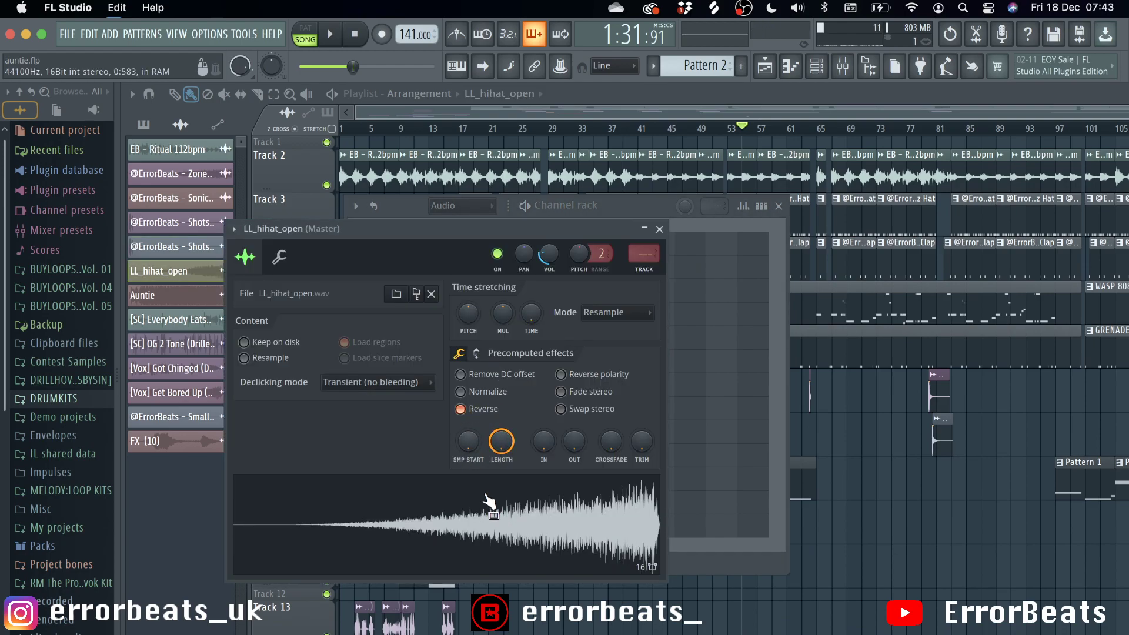
{"action": "left_click", "coordinate": [659, 229]}
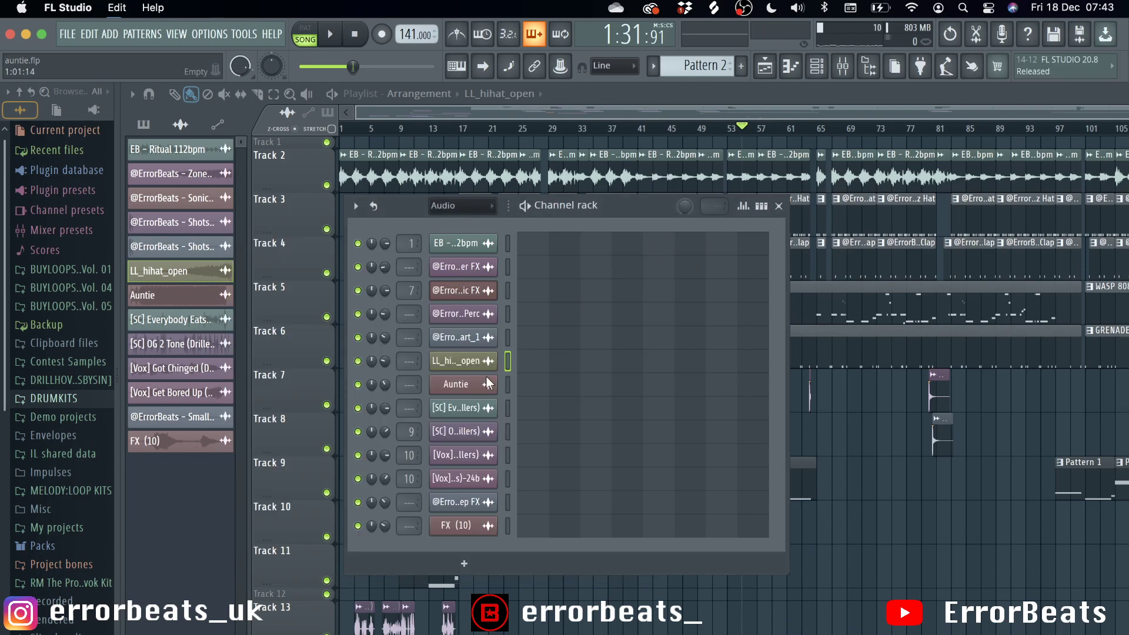
- Check the [SC] Everybody Eats B (Drillers) clip settings and delete that channel
{"action": "left_click", "coordinate": [487, 408]}
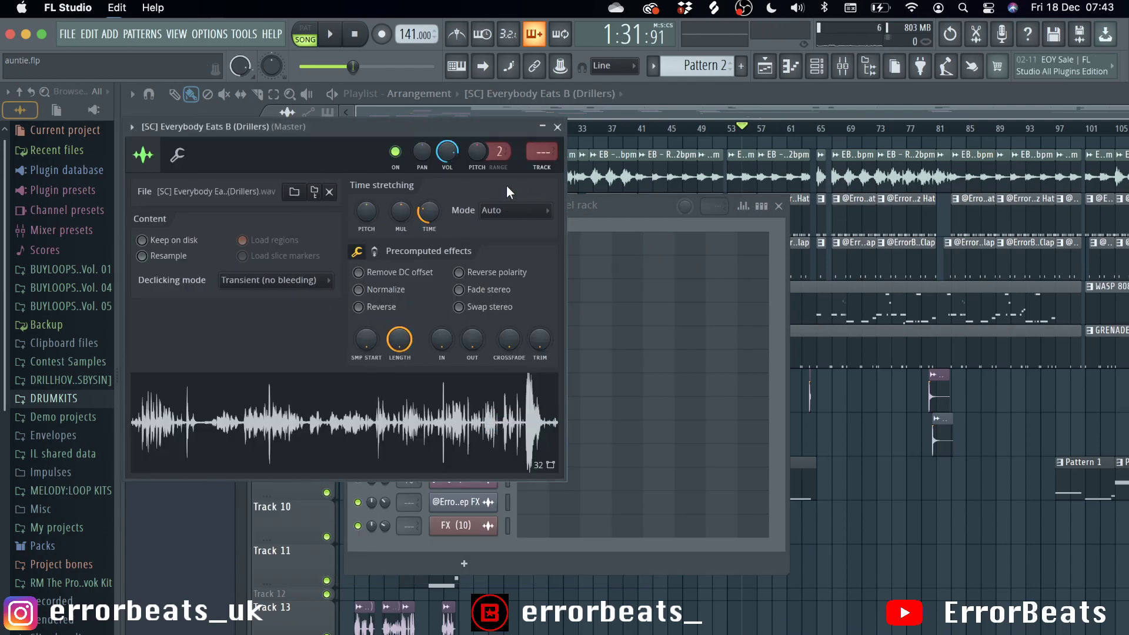
{"action": "left_click", "coordinate": [567, 133]}
{"action": "right_click", "coordinate": [493, 412]}
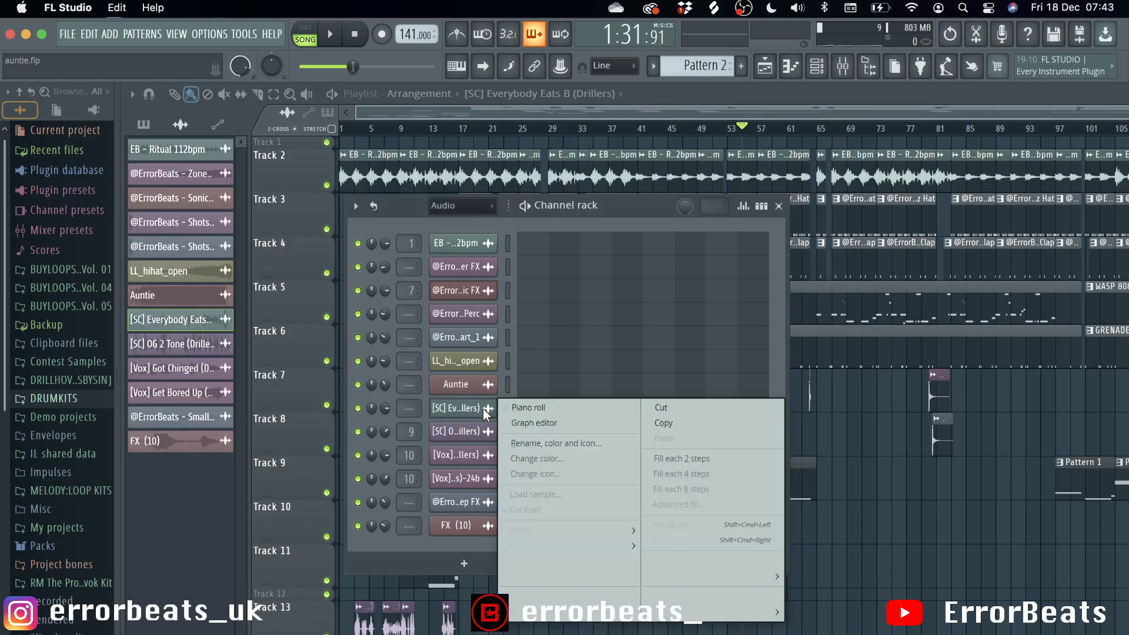
{"action": "left_click", "coordinate": [513, 577]}
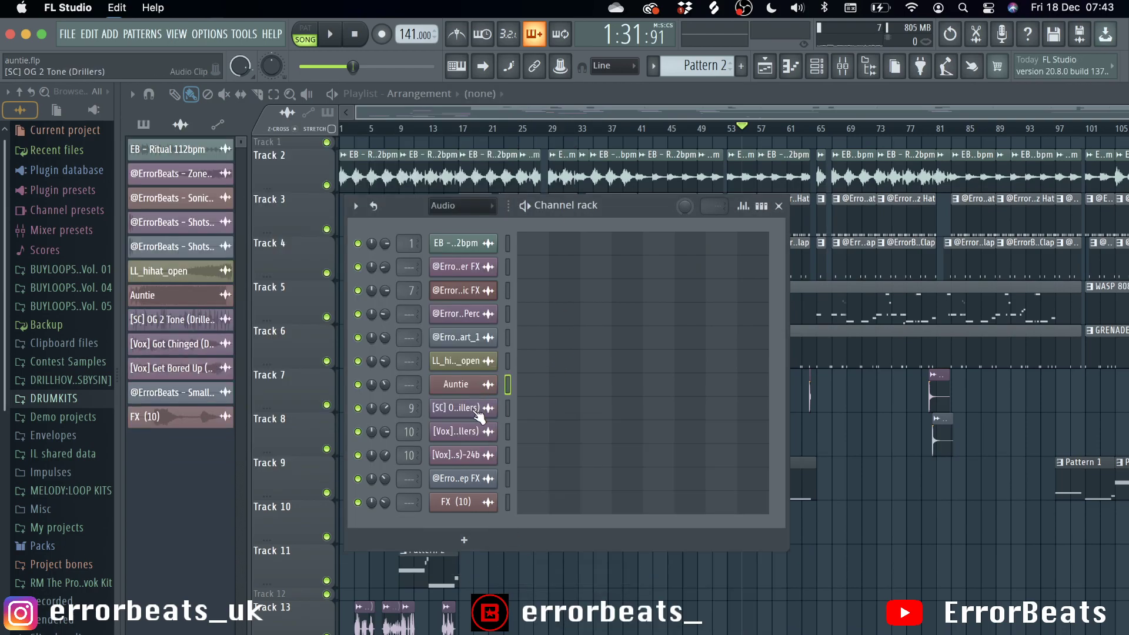
- Inspect the settings of the OG 2 Tone, Get Bored Up and Got Chinged (Drillers) vocal clips
{"action": "left_click", "coordinate": [478, 413]}
{"action": "left_click", "coordinate": [584, 143]}
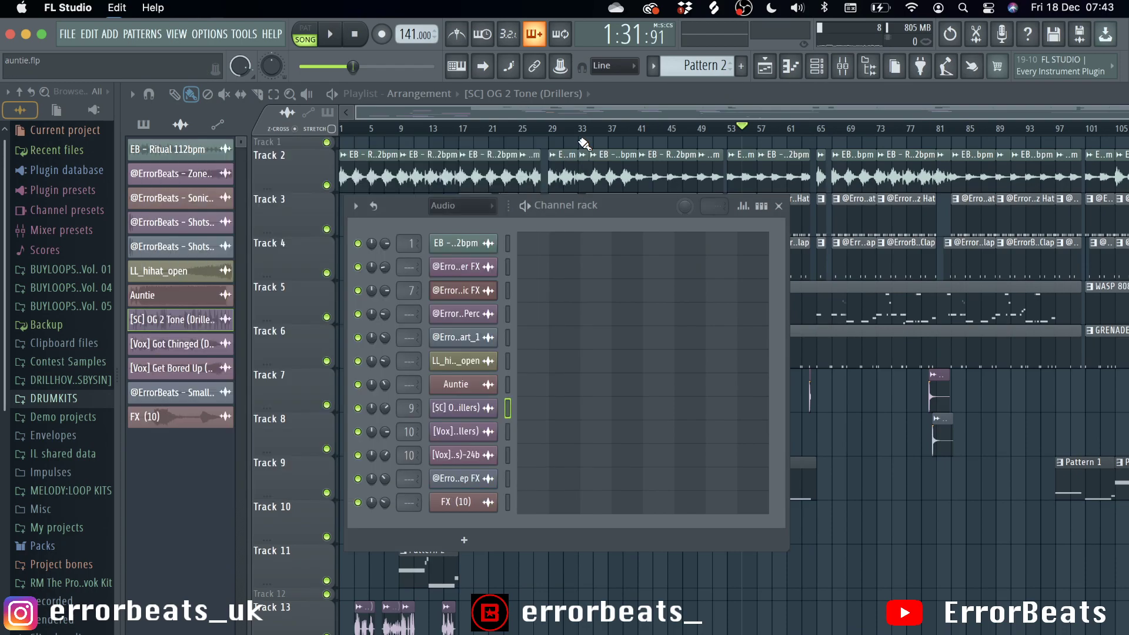
{"action": "left_click", "coordinate": [484, 458]}
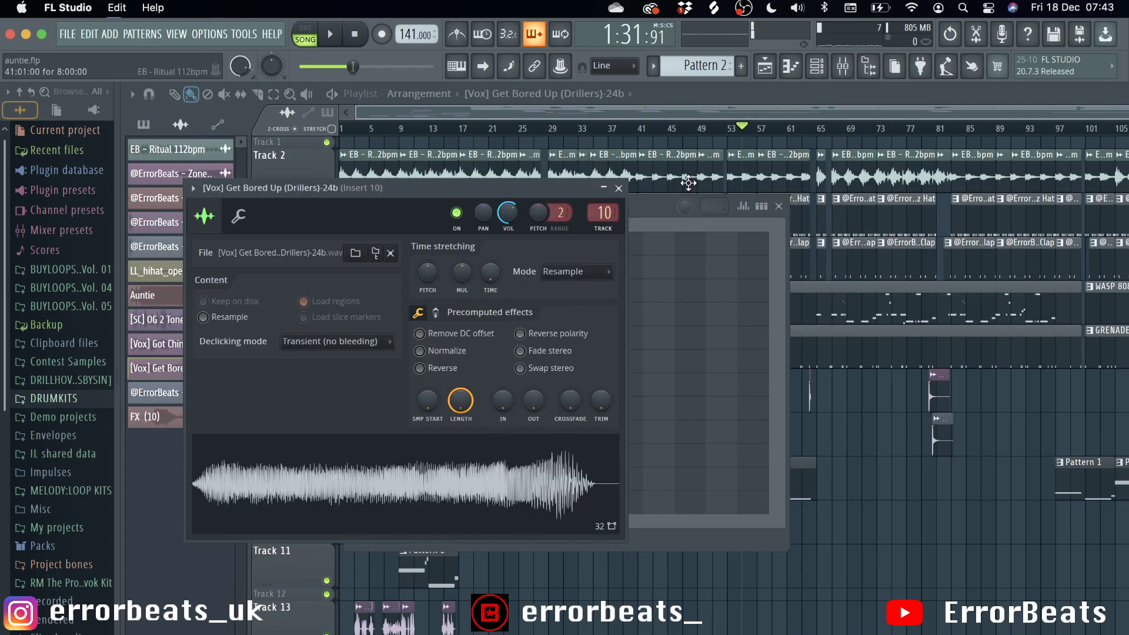
{"action": "left_click", "coordinate": [619, 188]}
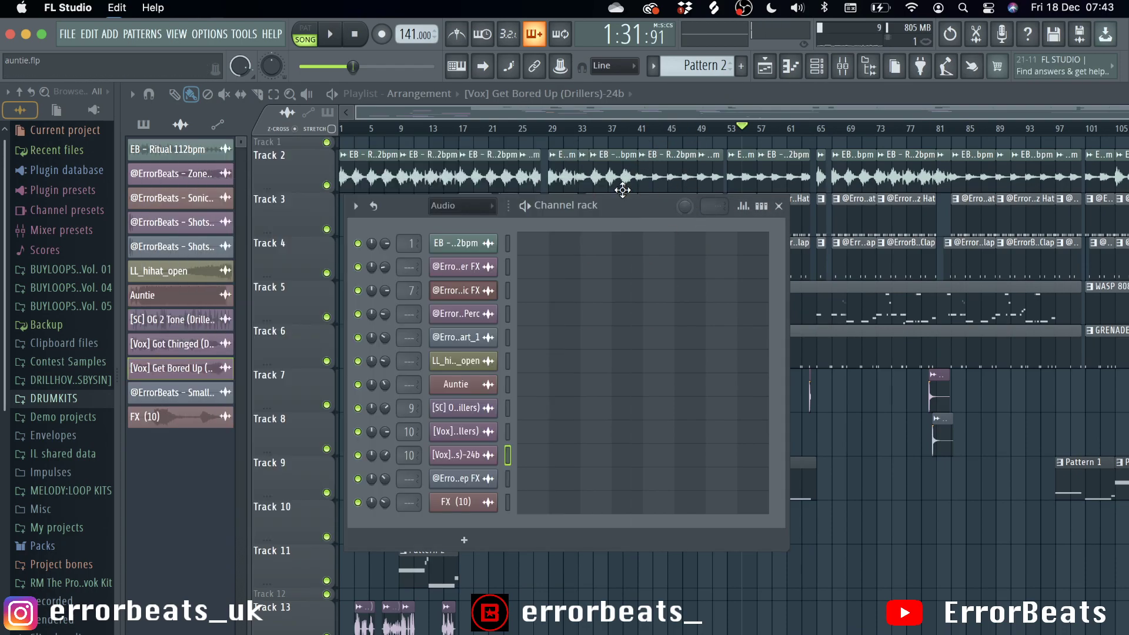
{"action": "left_click", "coordinate": [487, 431]}
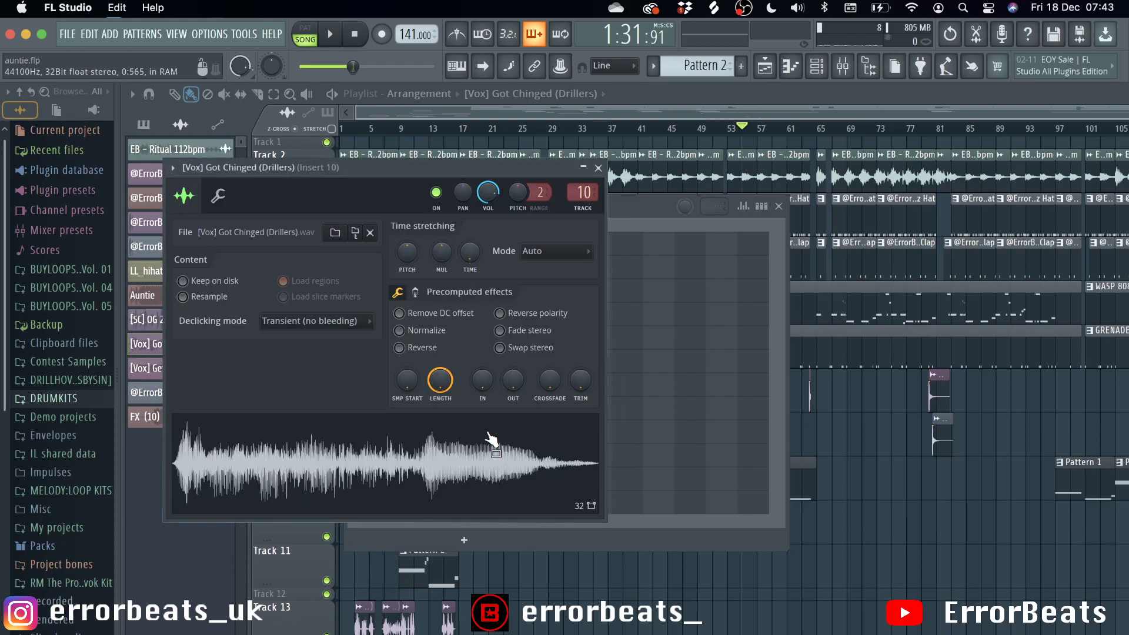
{"action": "left_click", "coordinate": [598, 168]}
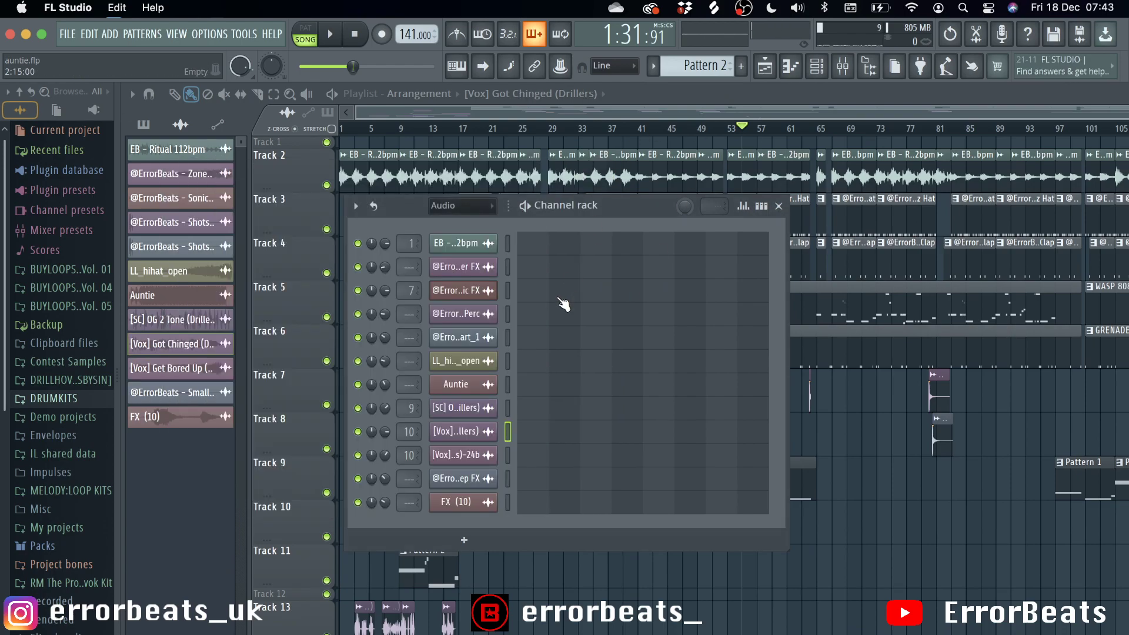
- Open the Small Sweep FX clip settings and compare the sample with Reverse off and on
{"action": "left_click", "coordinate": [485, 476]}
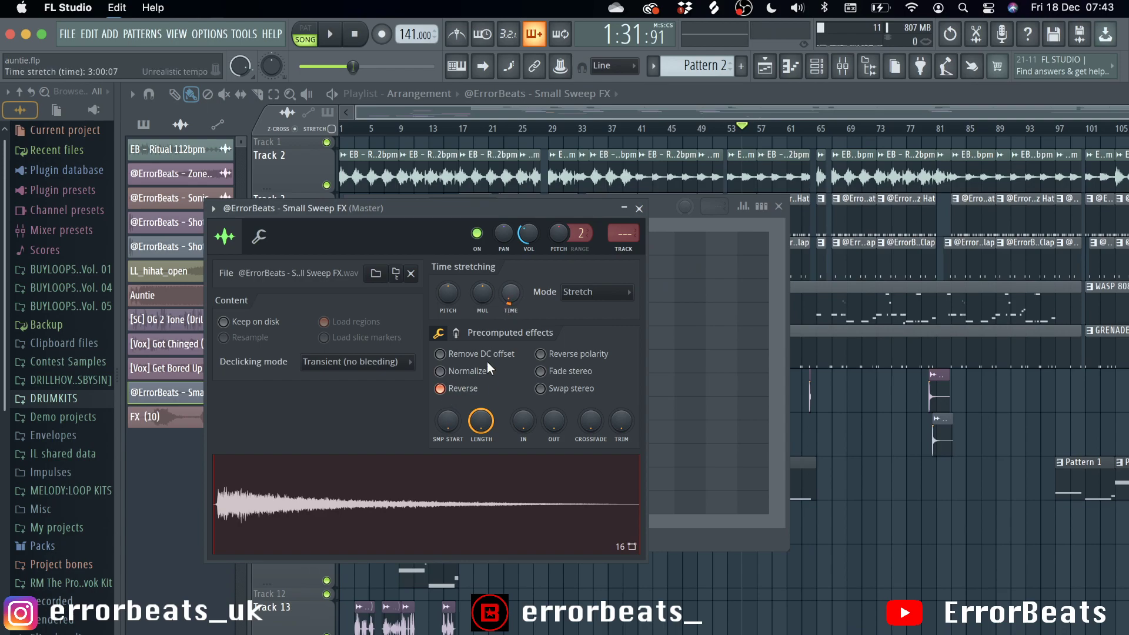
{"action": "left_click", "coordinate": [457, 392]}
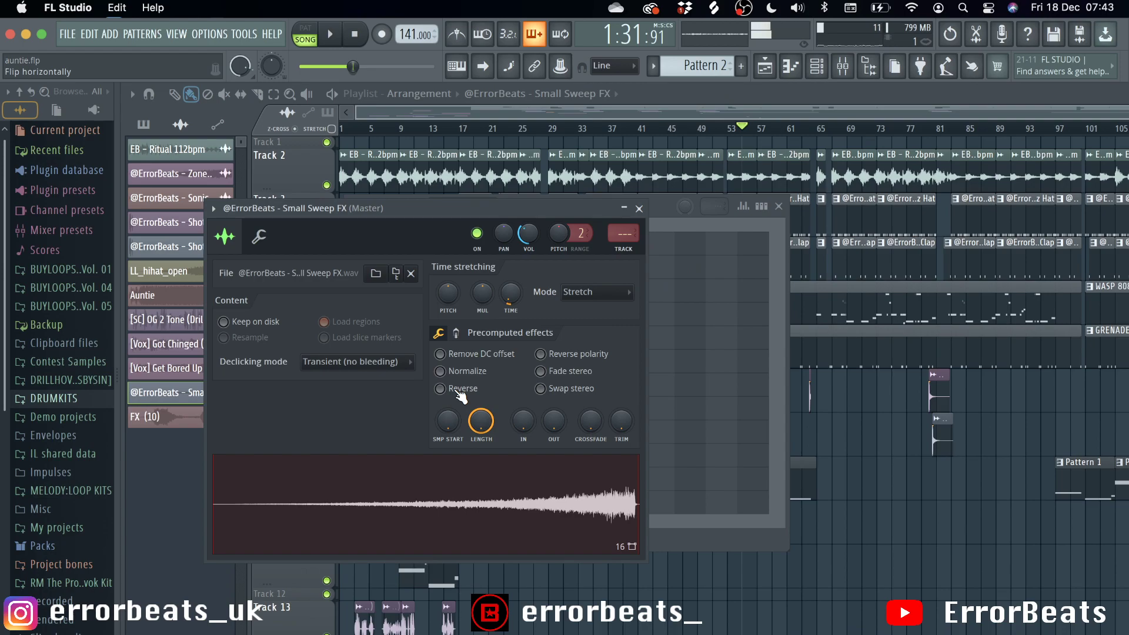
{"action": "left_click", "coordinate": [459, 392]}
{"action": "left_click", "coordinate": [639, 208]}
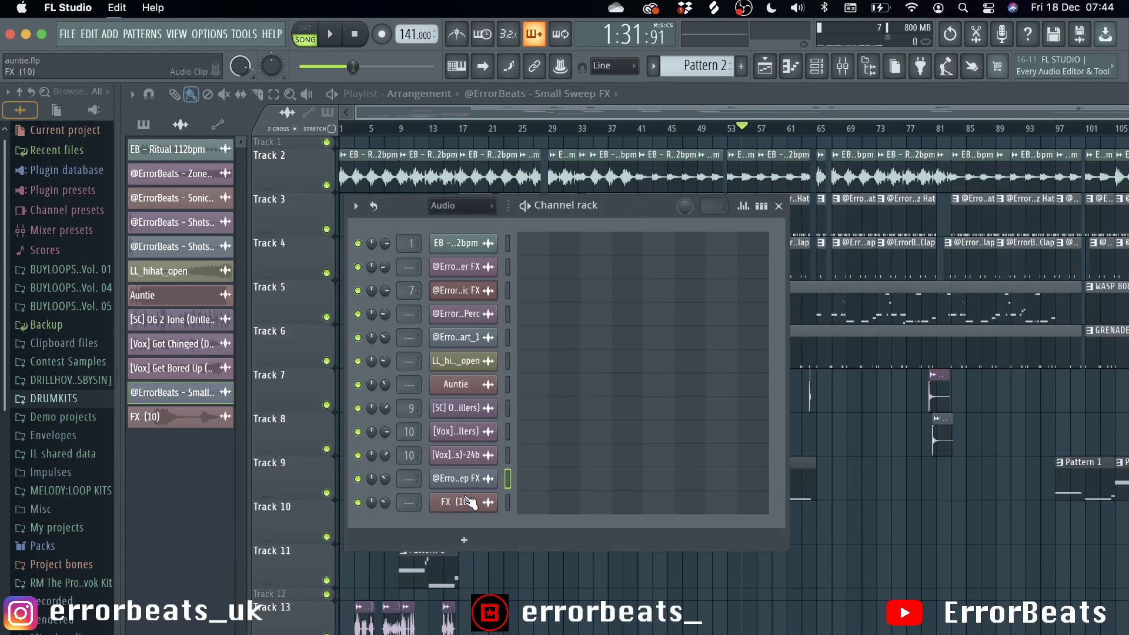
- Check the FX (10) clip settings, delete that channel and close the channel rack
{"action": "left_click", "coordinate": [469, 502]}
{"action": "left_click", "coordinate": [662, 230]}
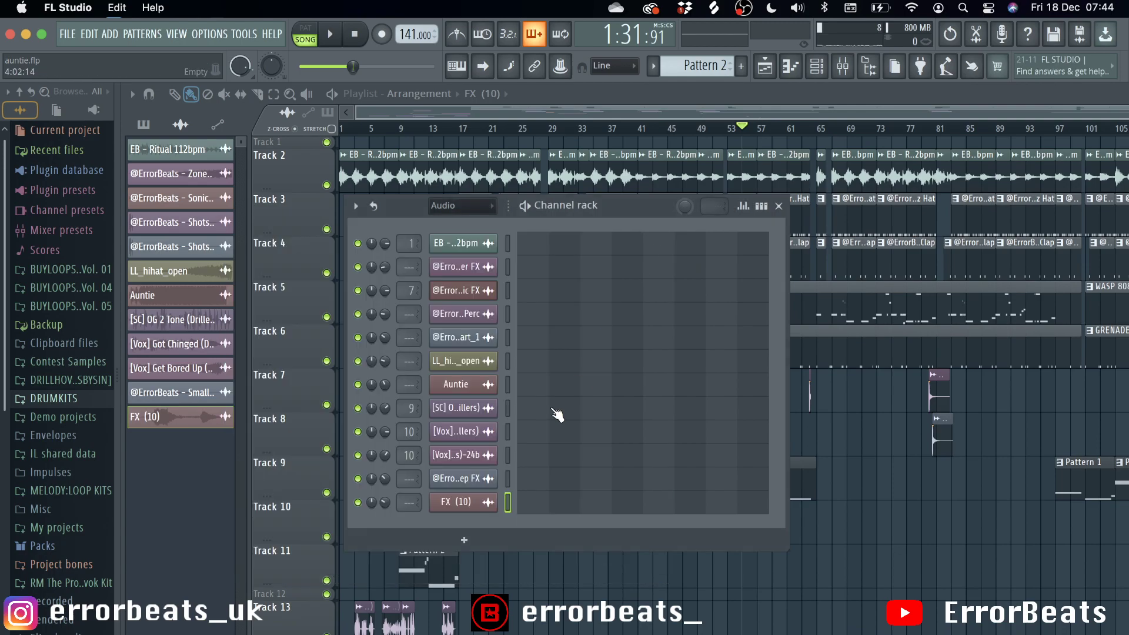
{"action": "right_click", "coordinate": [483, 509]}
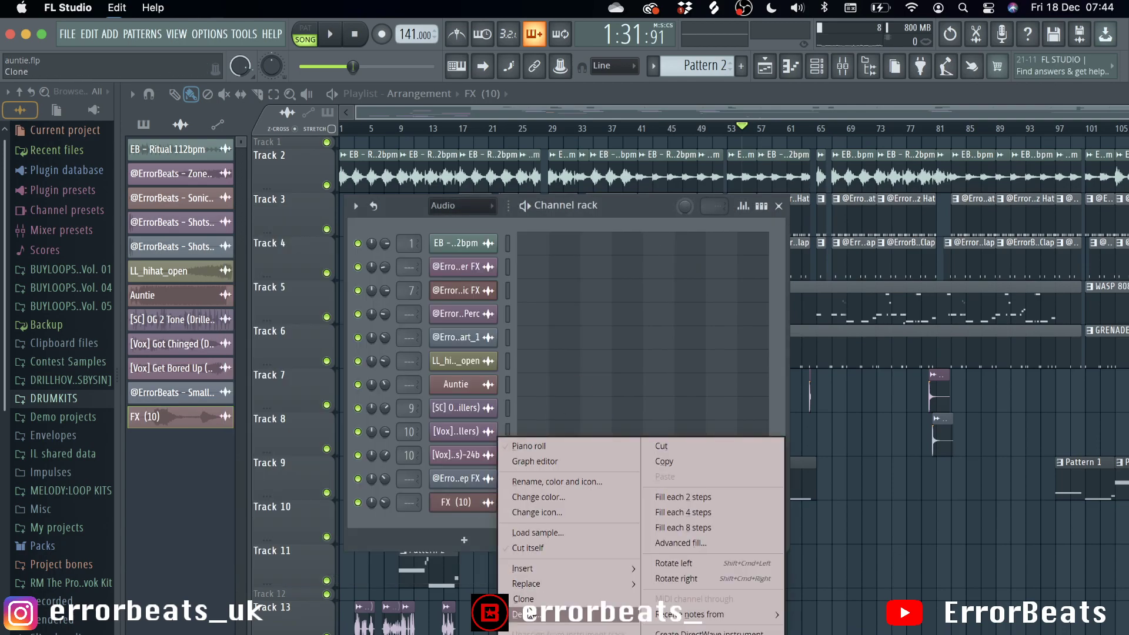
{"action": "left_click", "coordinate": [462, 500]}
{"action": "left_click", "coordinate": [779, 207]}
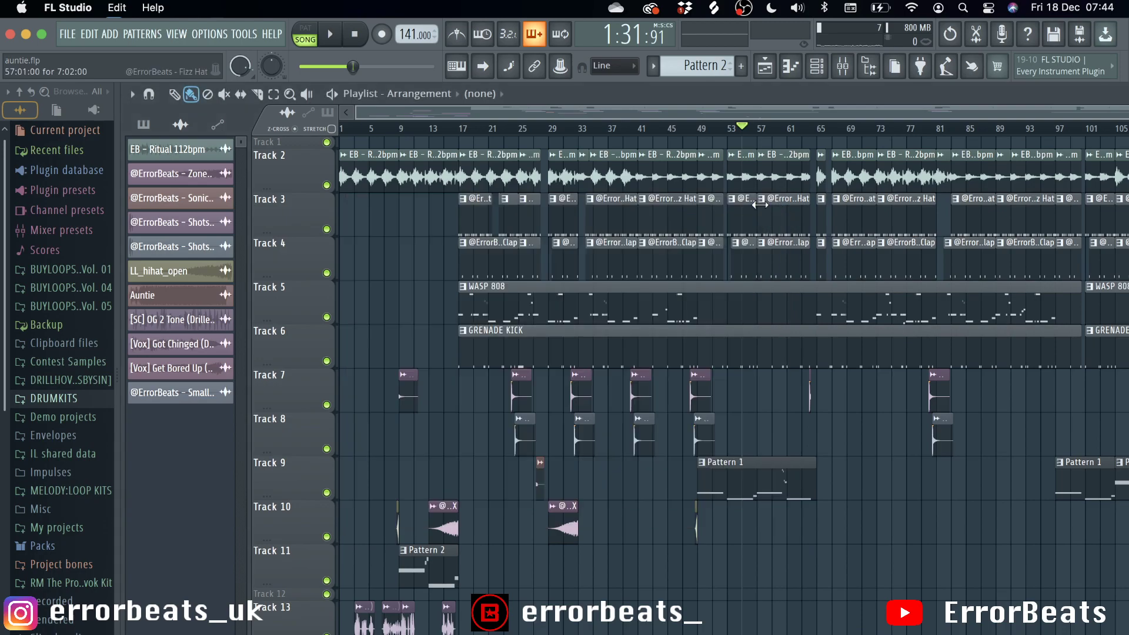
- Play the full arrangement from the beginning of the song
{"action": "left_click", "coordinate": [348, 131]}
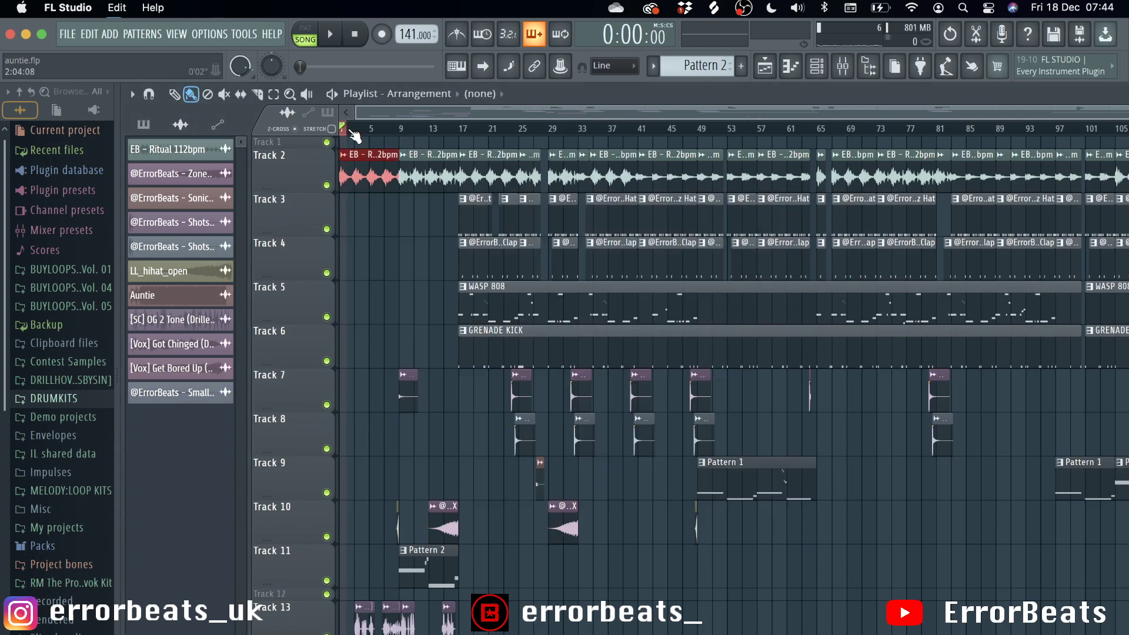
{"action": "left_click", "coordinate": [349, 132]}
{"action": "key", "text": "space"}
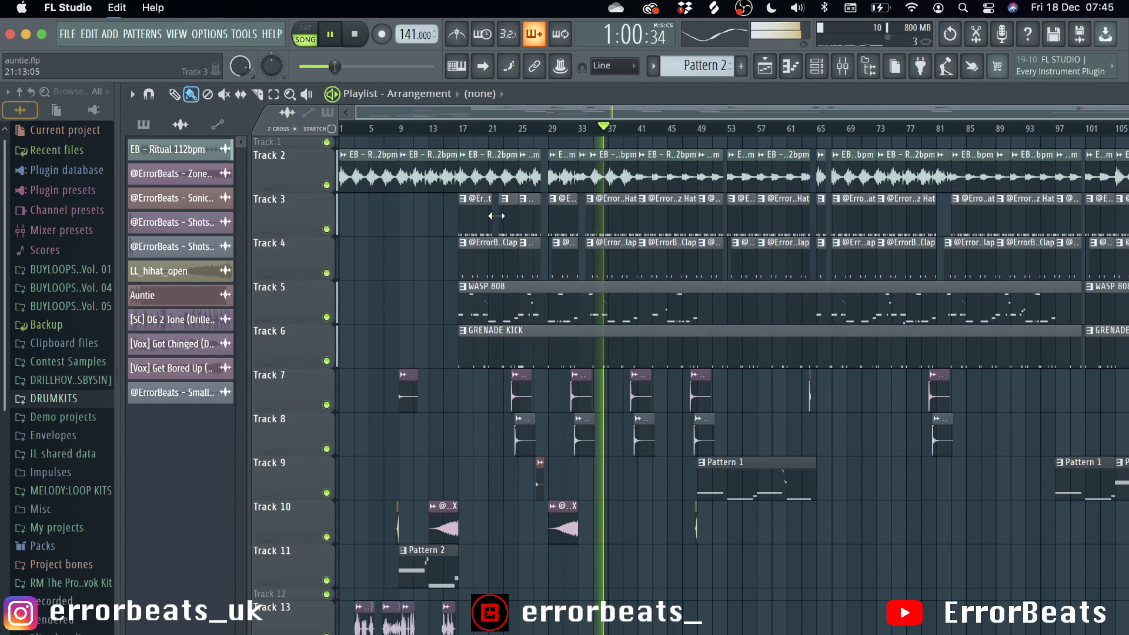
- Open the WASP 808 pattern on Track 5 in the piano roll and show its note pan values
{"action": "double_click", "coordinate": [556, 305]}
{"action": "scroll", "coordinate": [556, 310], "scroll_direction": "down", "scroll_amount": 3, "text": "ctrl"}
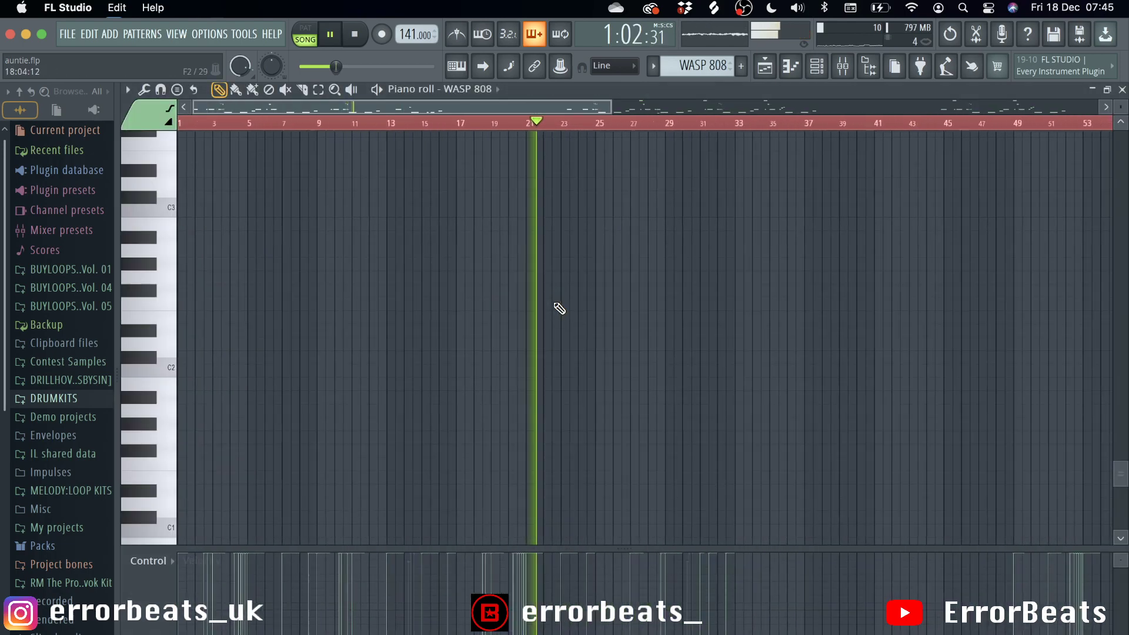
{"action": "scroll", "coordinate": [557, 310], "scroll_direction": "down", "scroll_amount": 2}
{"action": "left_click", "coordinate": [150, 564]}
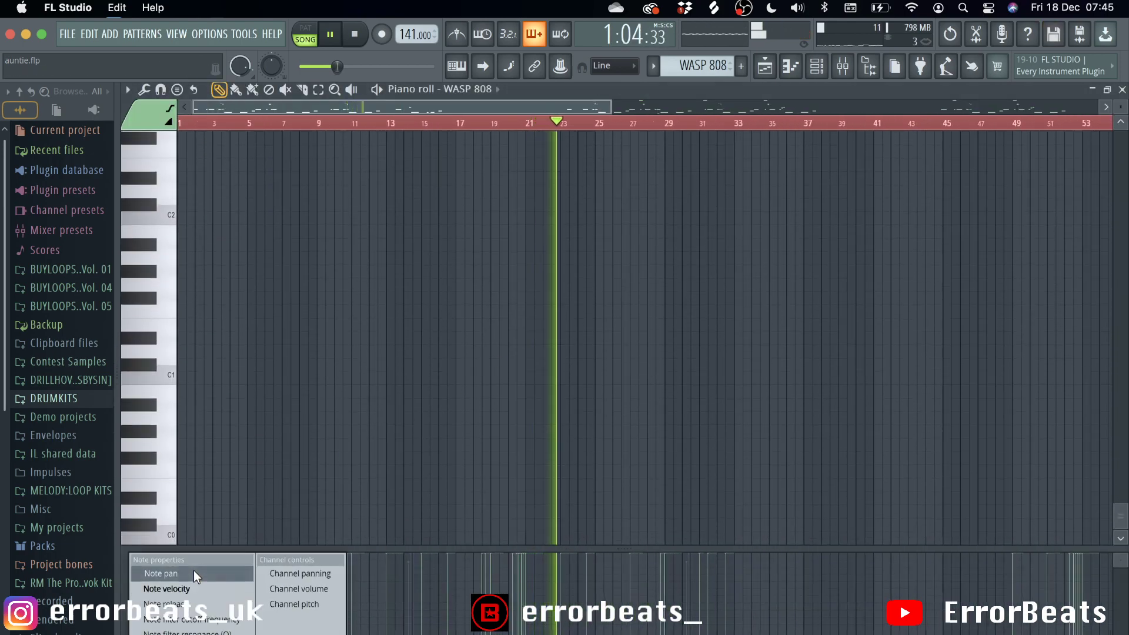
{"action": "left_click", "coordinate": [193, 571]}
{"action": "scroll", "coordinate": [569, 227], "scroll_direction": "up", "scroll_amount": 5}
{"action": "scroll", "coordinate": [466, 506], "scroll_direction": "up", "scroll_amount": 3}
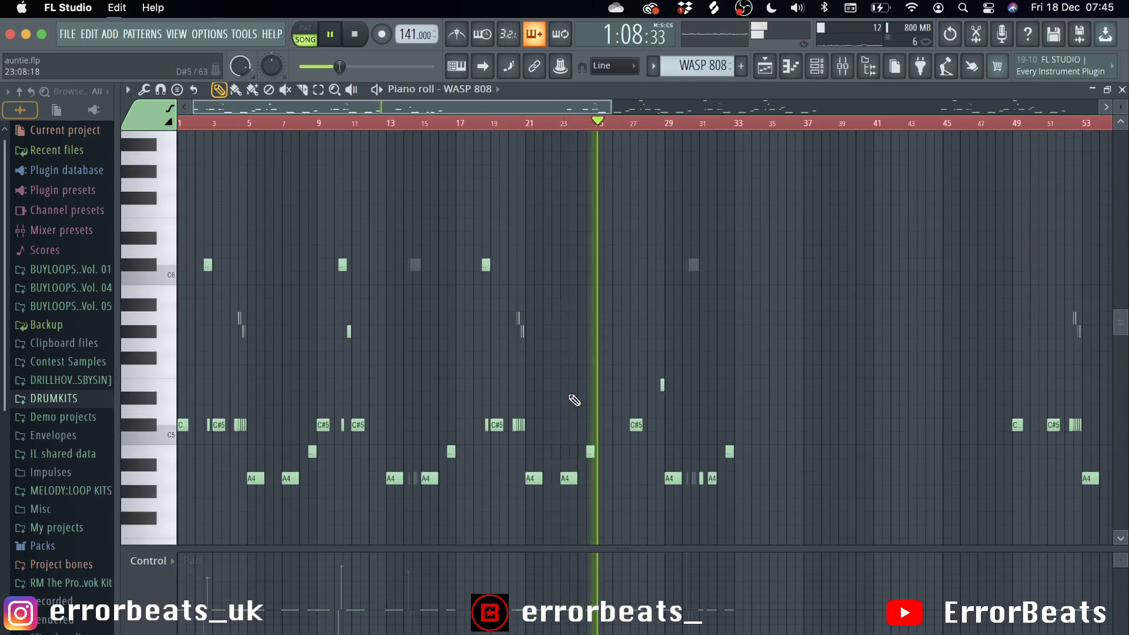
- Examine the WASP 808 notes, slides and note panning across the pattern while the song plays
{"action": "scroll", "coordinate": [575, 400], "scroll_direction": "up", "scroll_amount": 5, "text": "ctrl"}
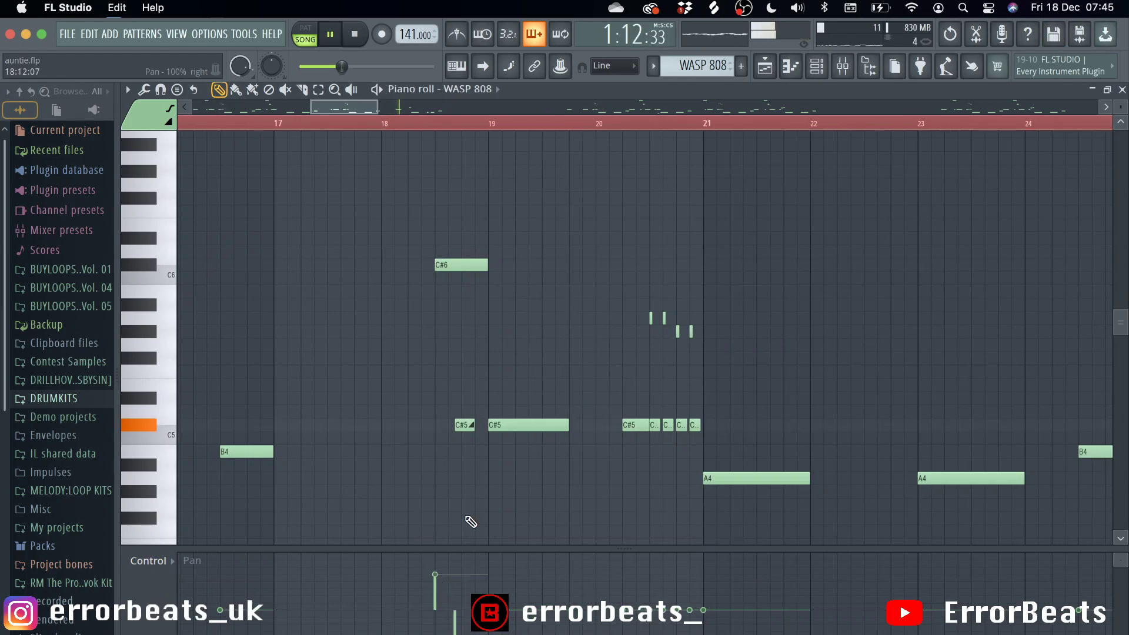
{"action": "scroll", "coordinate": [635, 384], "scroll_direction": "down", "scroll_amount": 3, "text": "ctrl"}
{"action": "scroll", "coordinate": [635, 385], "scroll_direction": "down", "scroll_amount": 1, "text": "ctrl"}
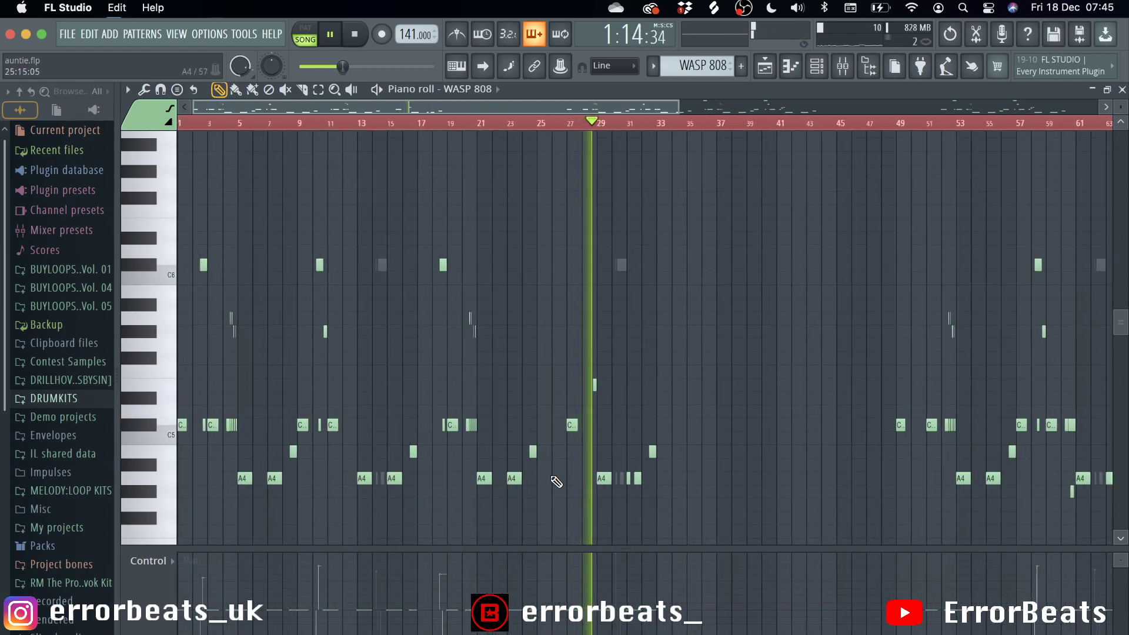
{"action": "scroll", "coordinate": [556, 482], "scroll_direction": "left", "scroll_amount": 2}
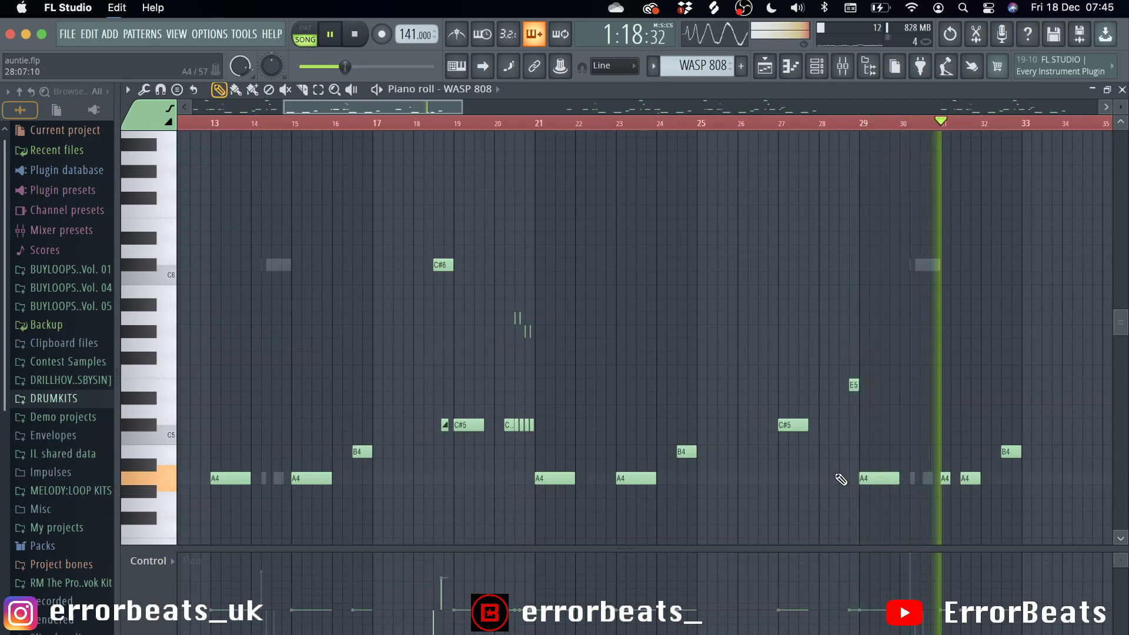
{"action": "scroll", "coordinate": [839, 477], "scroll_direction": "right", "scroll_amount": 3}
{"action": "scroll", "coordinate": [839, 476], "scroll_direction": "up", "scroll_amount": 2}
{"action": "scroll", "coordinate": [841, 479], "scroll_direction": "down", "scroll_amount": 6, "text": "ctrl"}
{"action": "scroll", "coordinate": [841, 479], "scroll_direction": "down", "scroll_amount": 2}
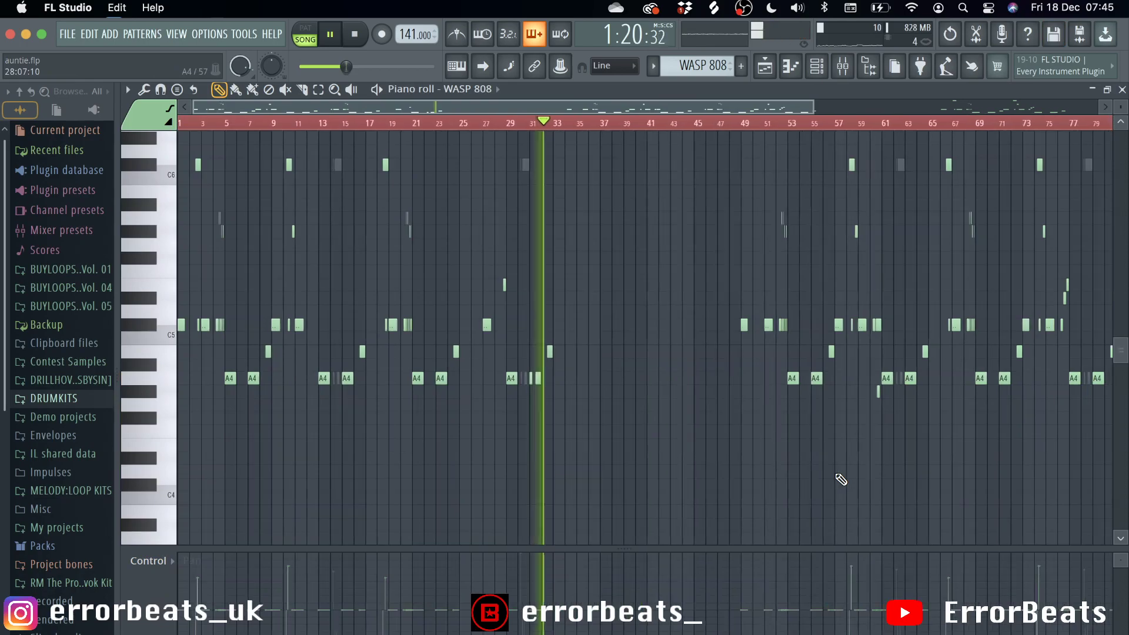
- Return to the playlist and follow playback through the final section of the arrangement
{"action": "key", "text": "F5"}
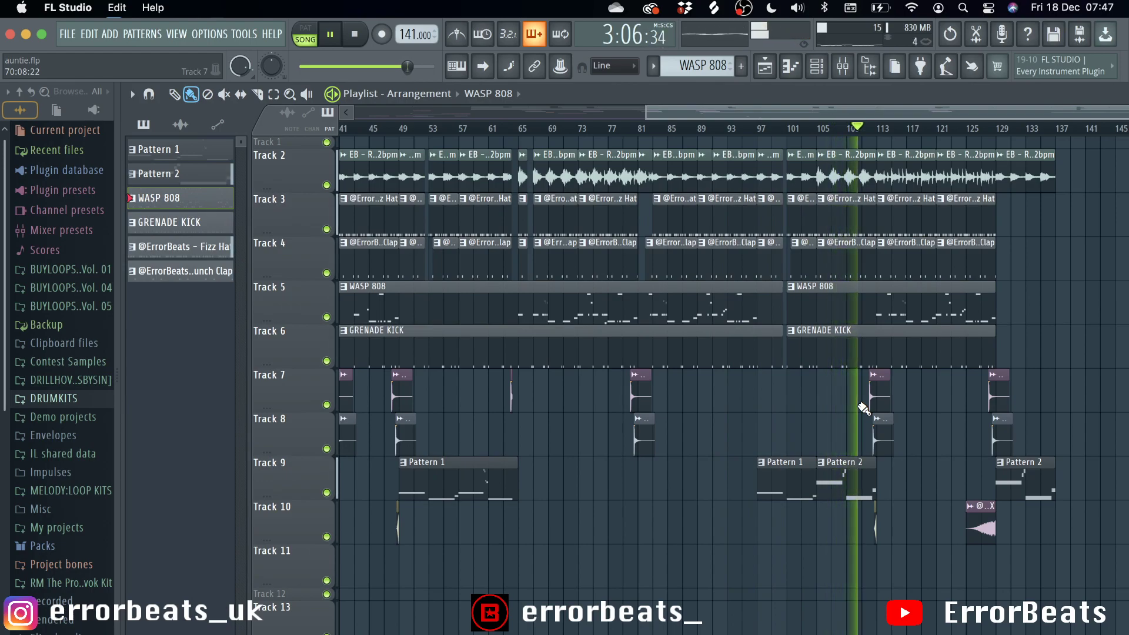
{"action": "scroll", "coordinate": [863, 408], "scroll_direction": "right", "scroll_amount": 3}
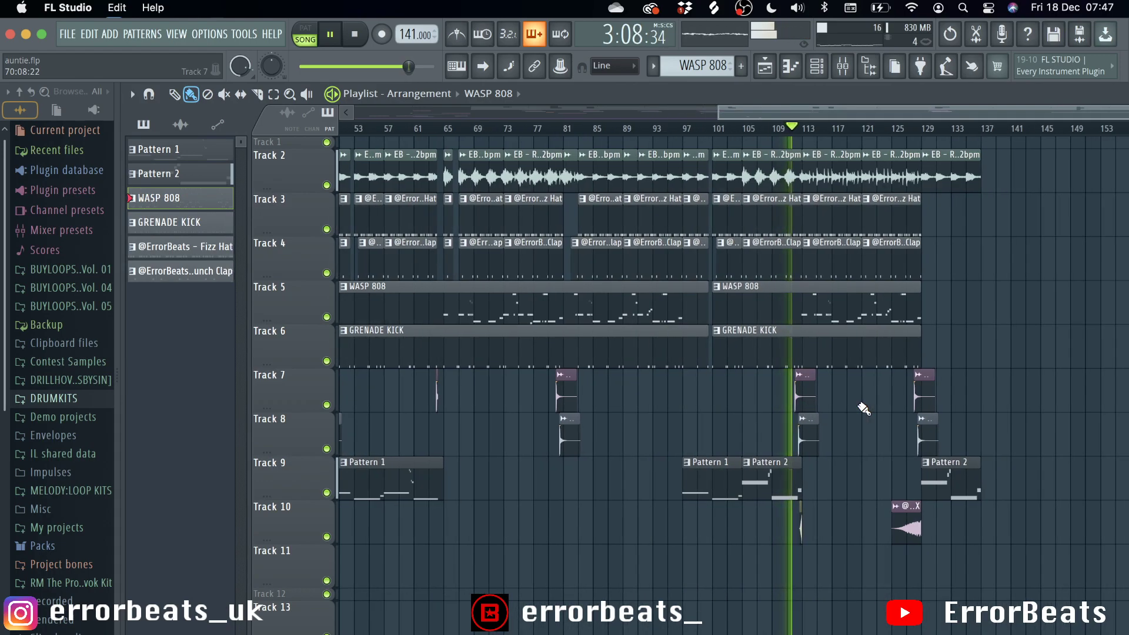